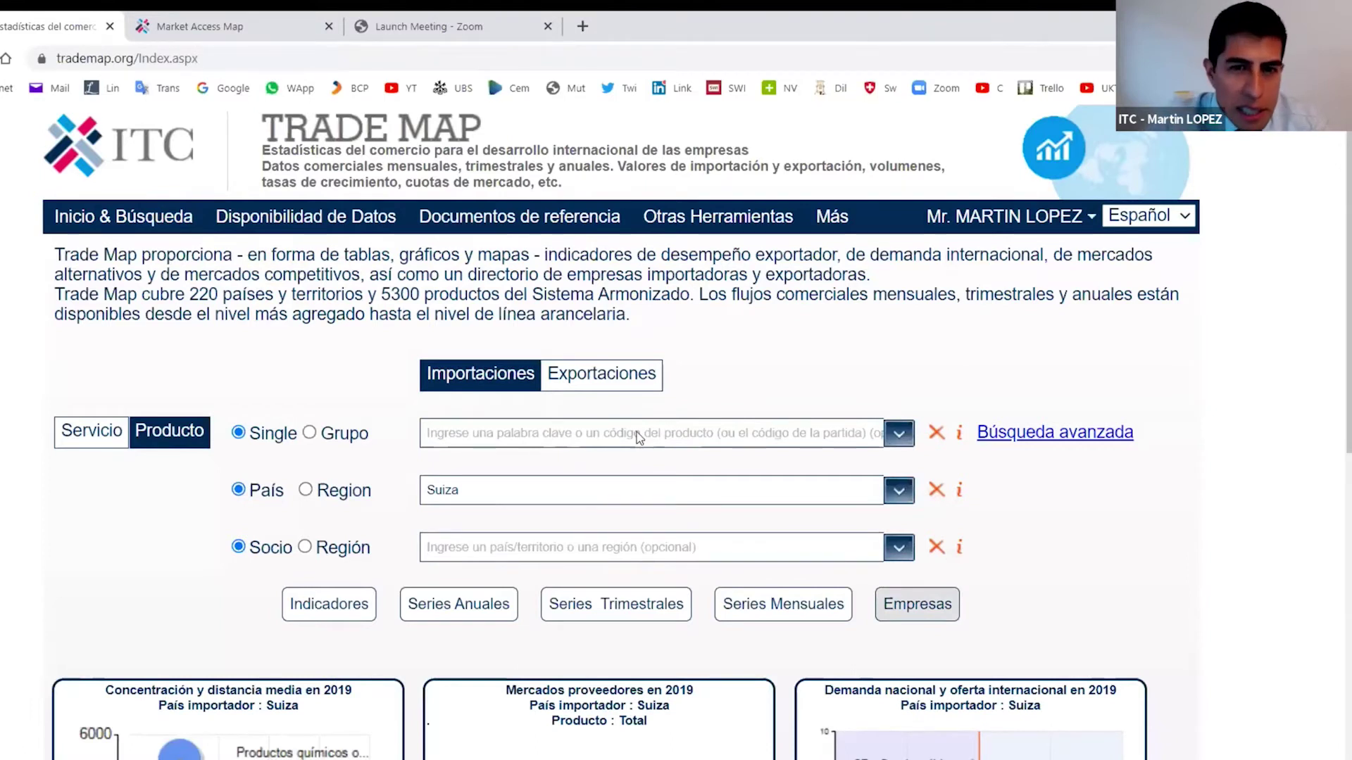
{"action": "left_click", "coordinate": [638, 436]}
{"action": "type", "text": "prepara"}
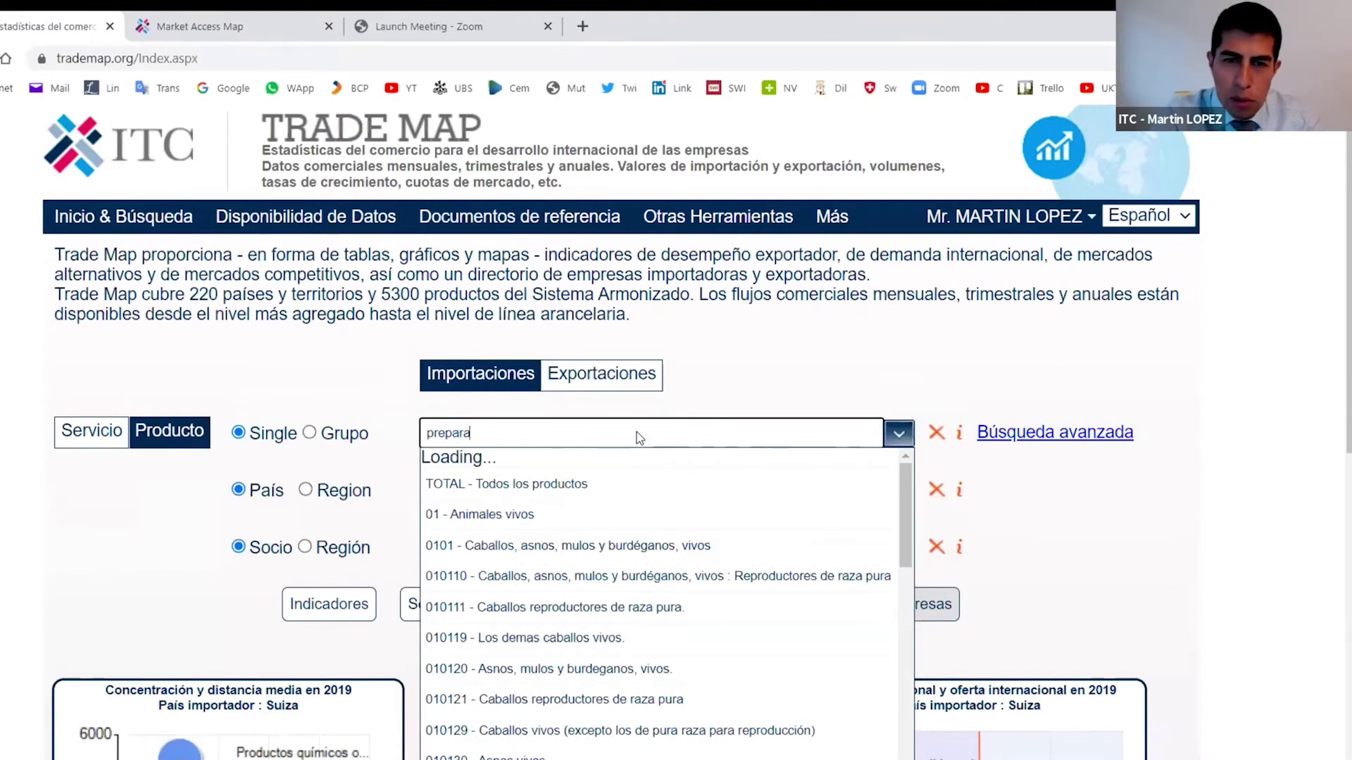
{"action": "key", "text": "BackSpace"}
{"action": "key", "text": "BackSpace"}
{"action": "key", "text": "BackSpace"}
{"action": "key", "text": "BackSpace"}
{"action": "key", "text": "BackSpace"}
{"action": "key", "text": "BackSpace"}
{"action": "key", "text": "BackSpace"}
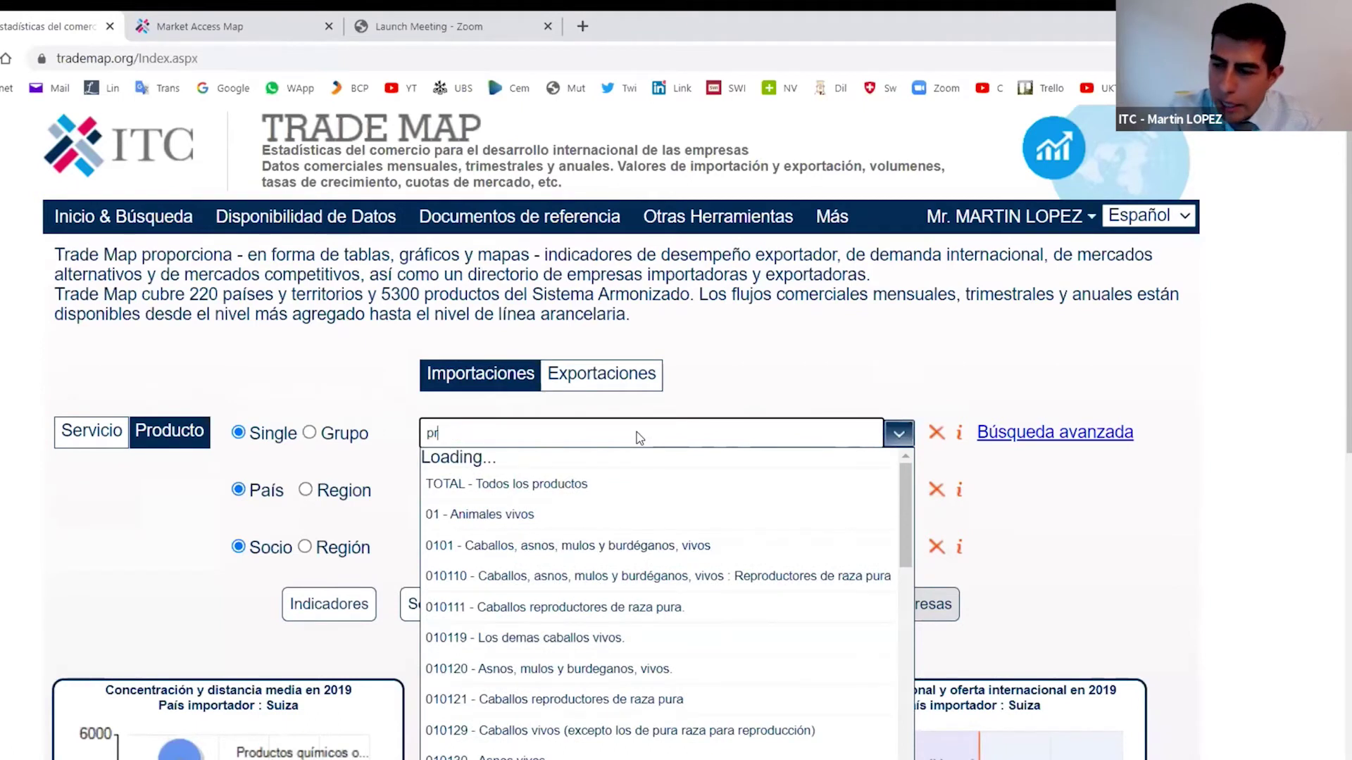
Step: Choose product 230990 (Preparaciones para la alimentación de los animales) and open the trade indicators for Suiza's imports
{"action": "type", "text": "230990"}
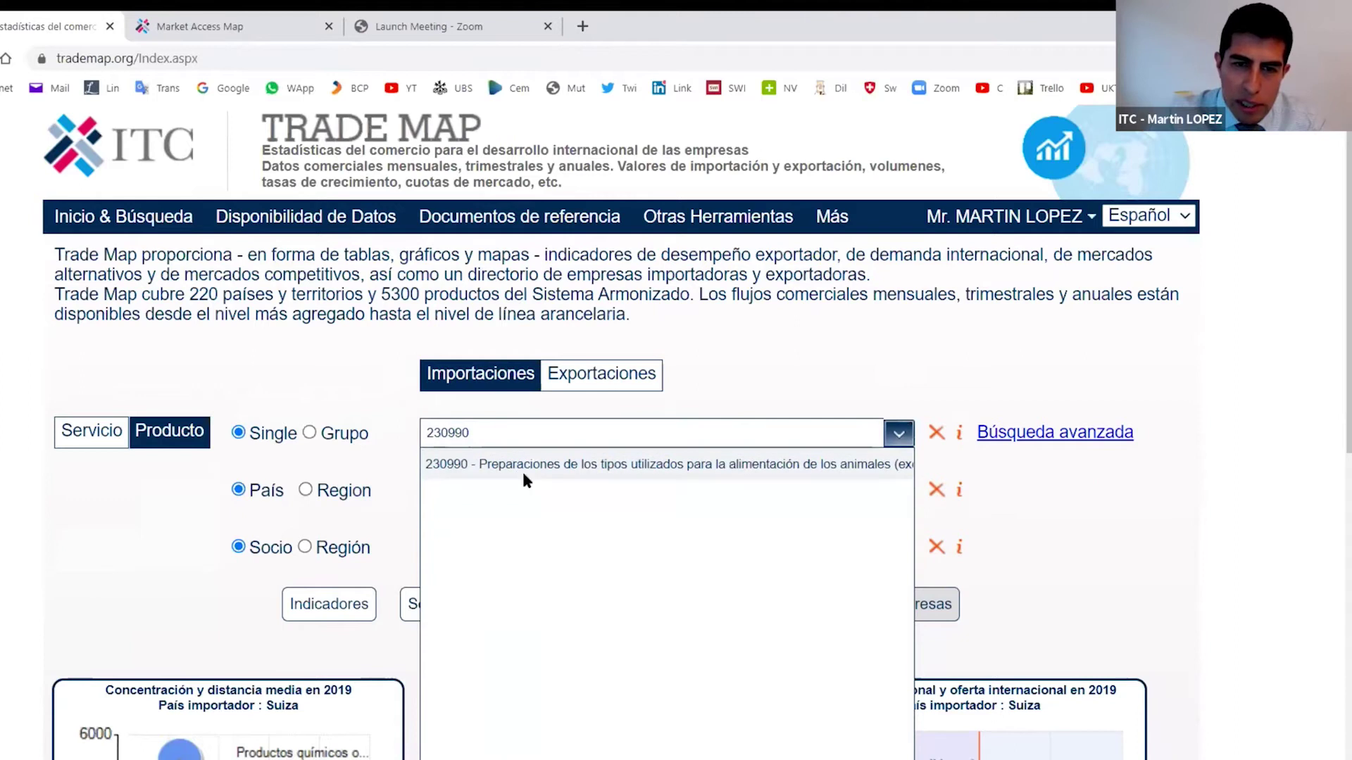
{"action": "left_click", "coordinate": [521, 469]}
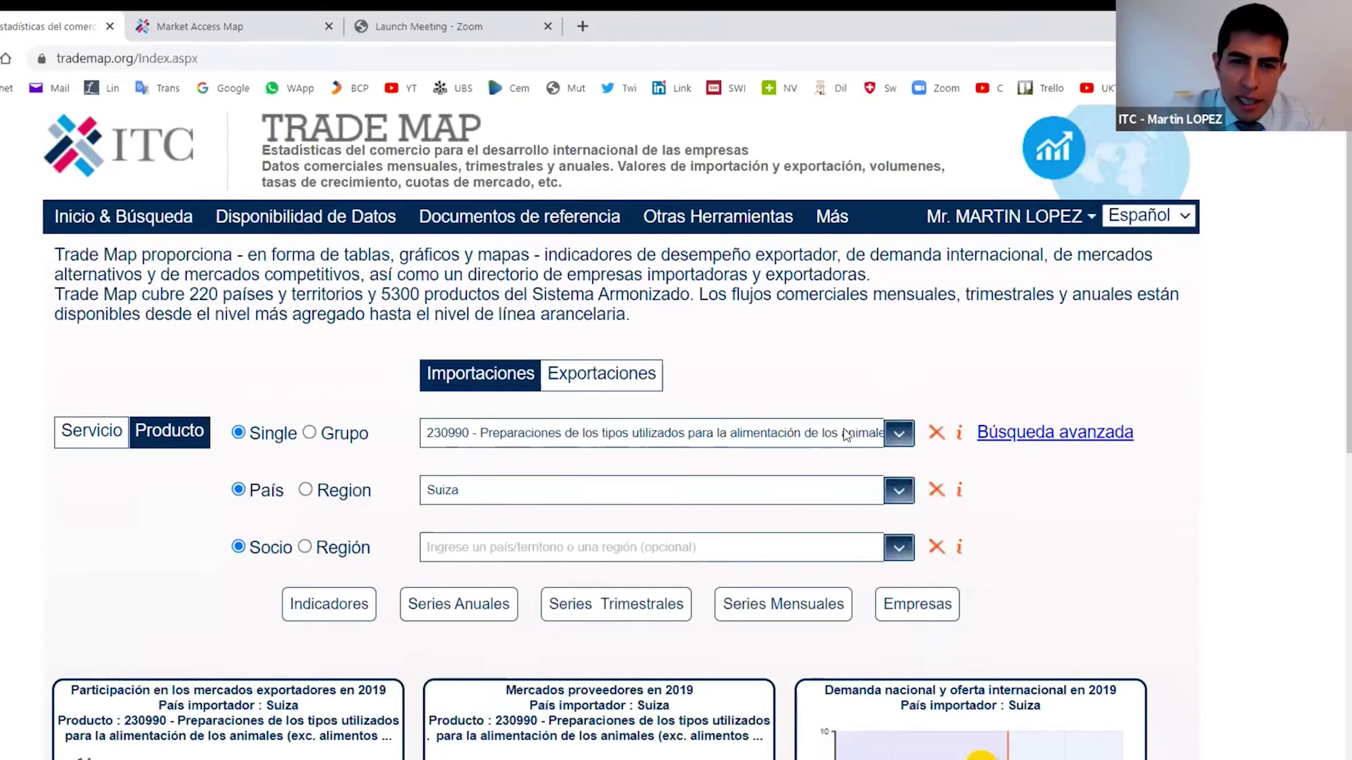
{"action": "left_click", "coordinate": [595, 377]}
{"action": "left_click", "coordinate": [483, 378]}
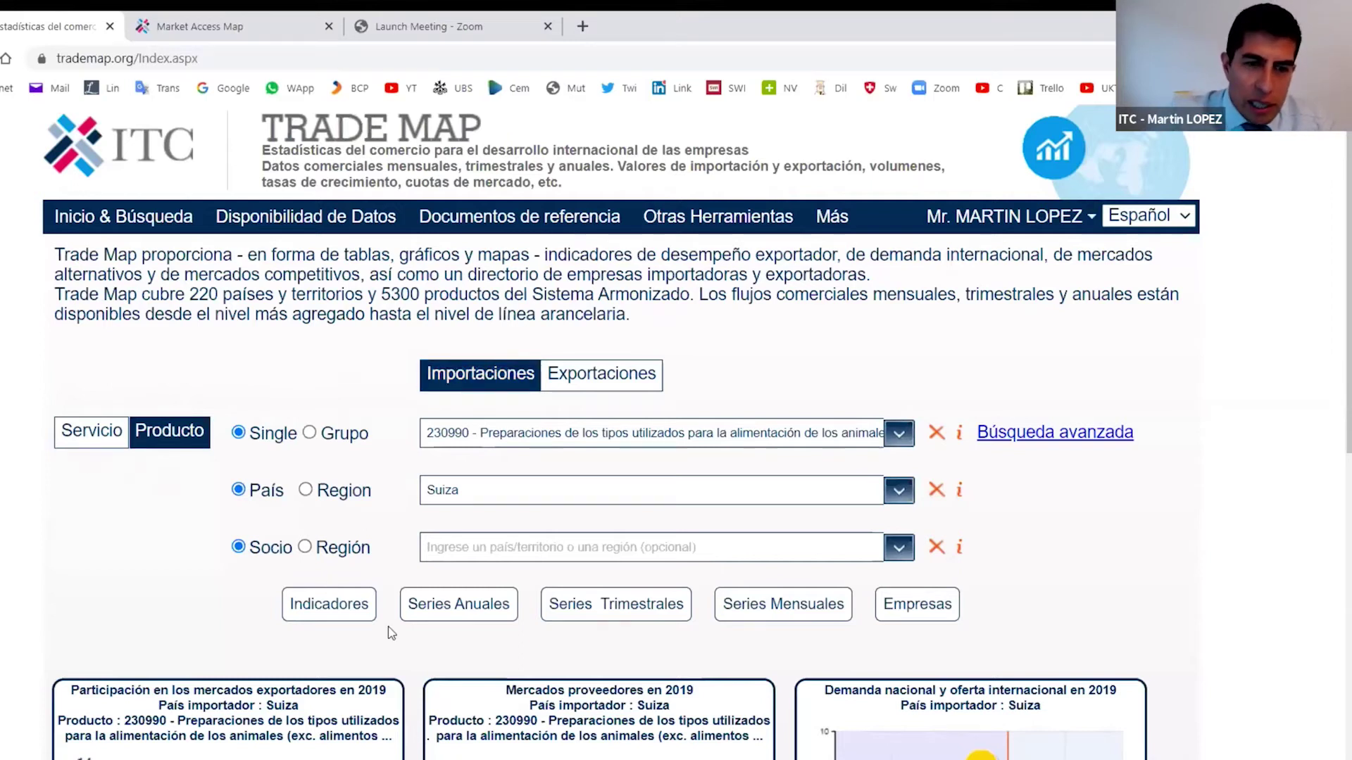
{"action": "left_click", "coordinate": [329, 608]}
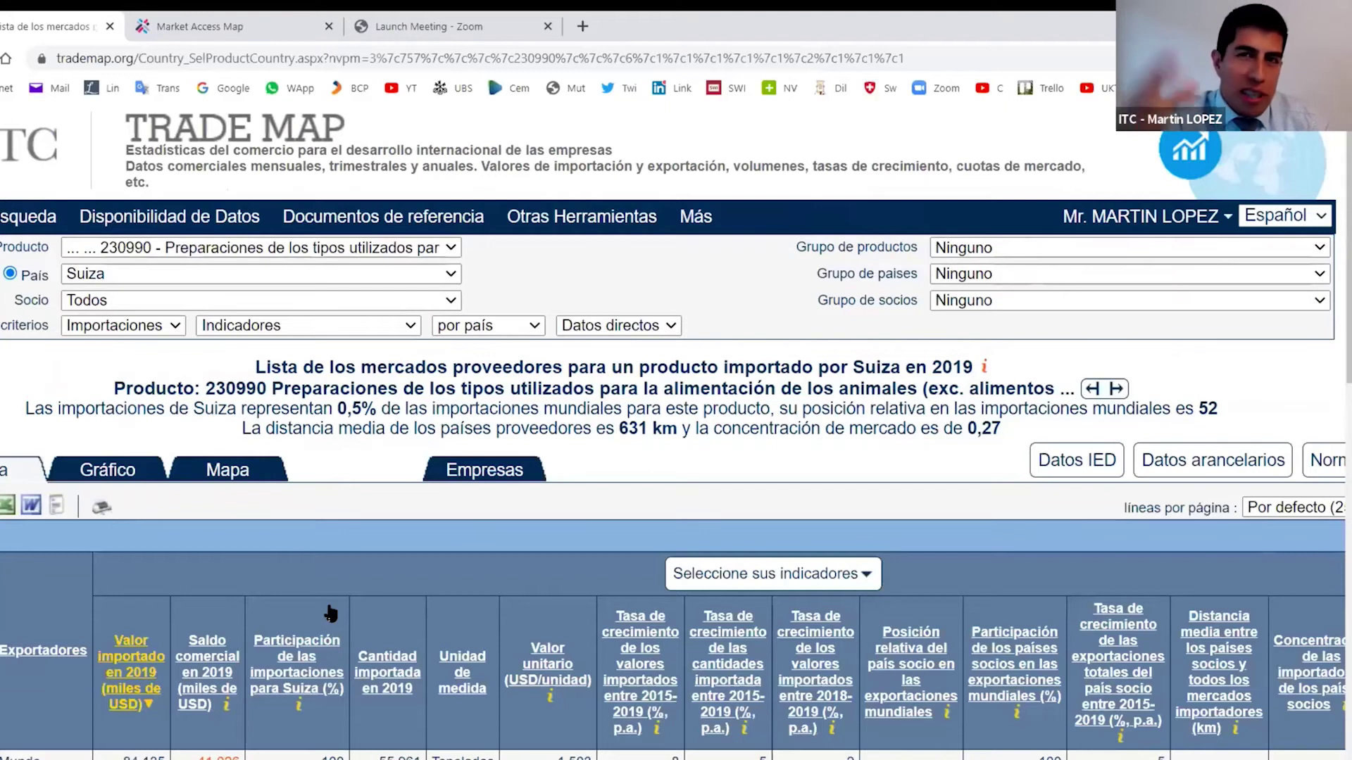
Step: Examine Alemania's imported value, share of Swiss imports, quantity and unit value in the supplier table
{"action": "scroll", "coordinate": [583, 481], "scroll_direction": "down", "scroll_amount": 5}
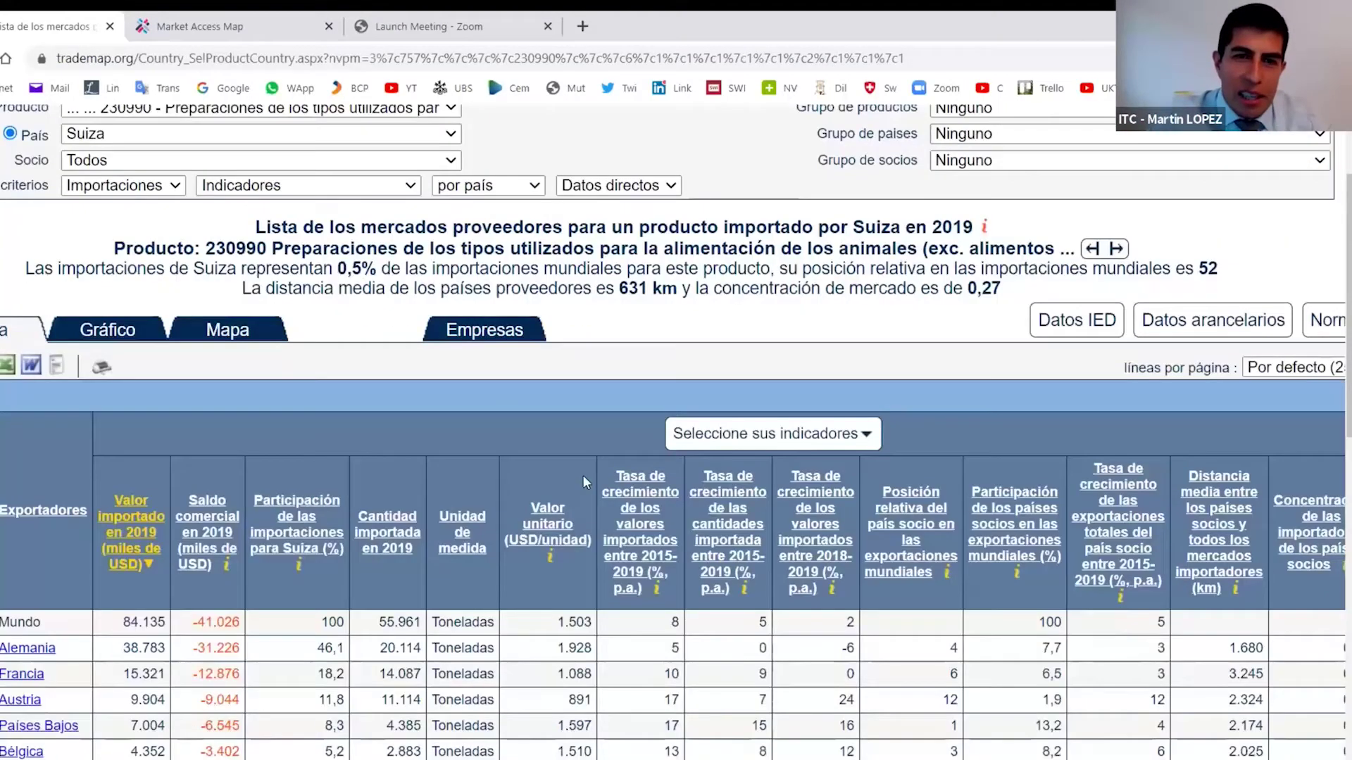
{"action": "scroll", "coordinate": [584, 476], "scroll_direction": "up", "scroll_amount": 2}
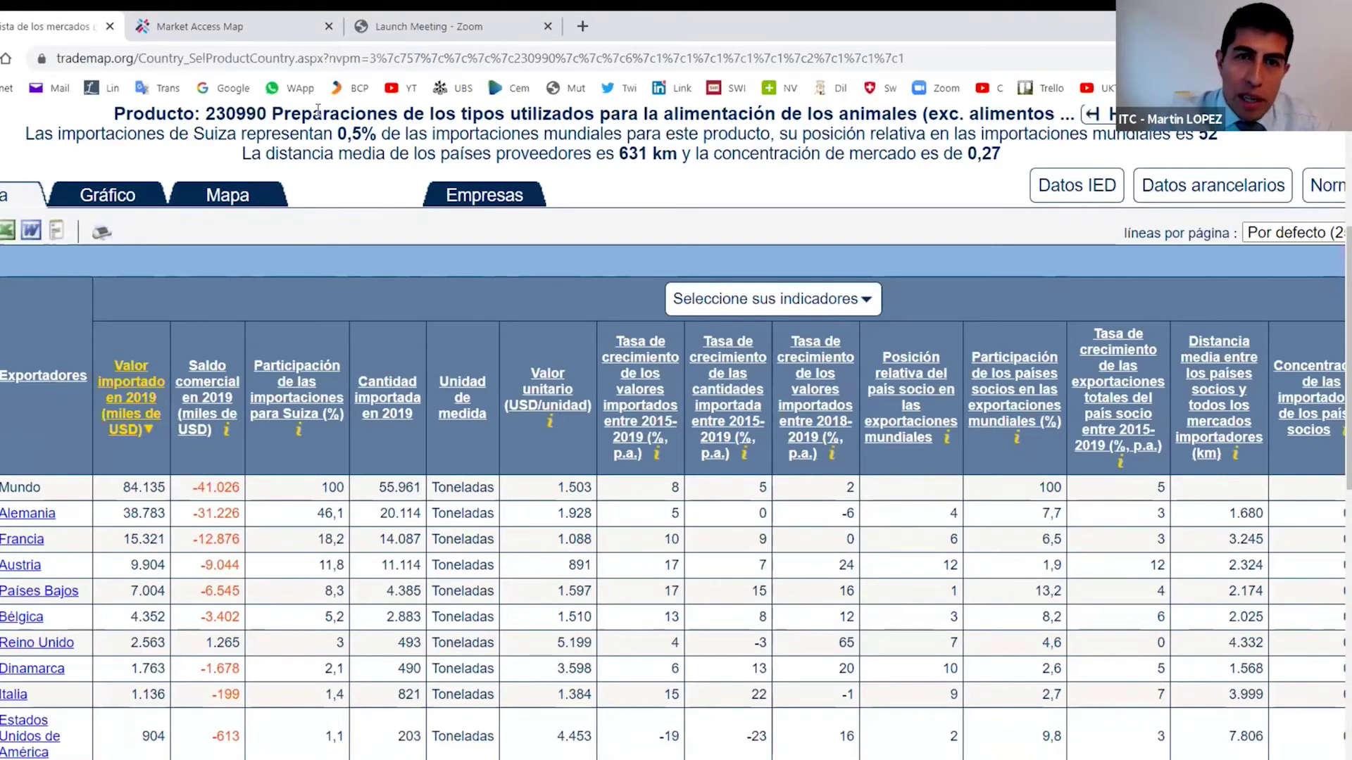
{"action": "left_click_drag", "start_coordinate": [674, 117], "coordinate": [870, 138]}
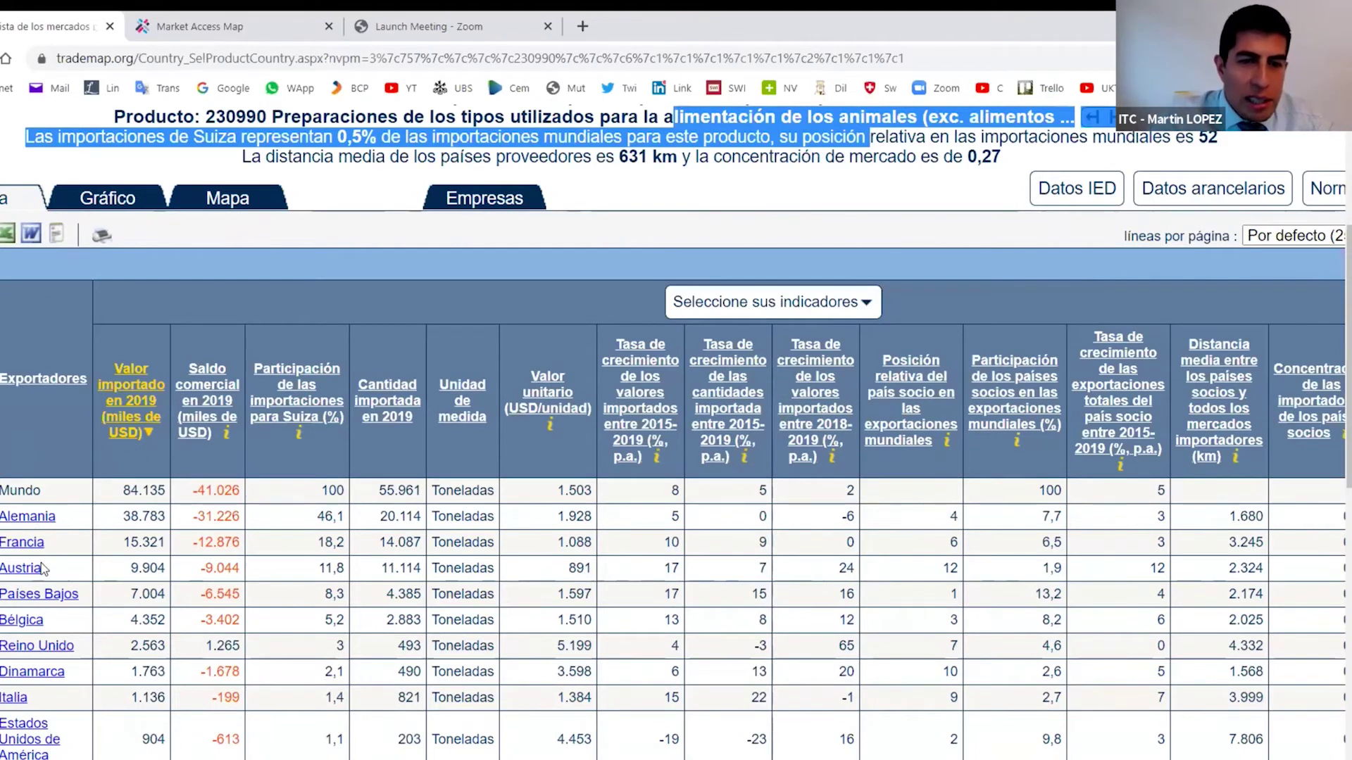
{"action": "scroll", "coordinate": [42, 567], "scroll_direction": "down", "scroll_amount": 1}
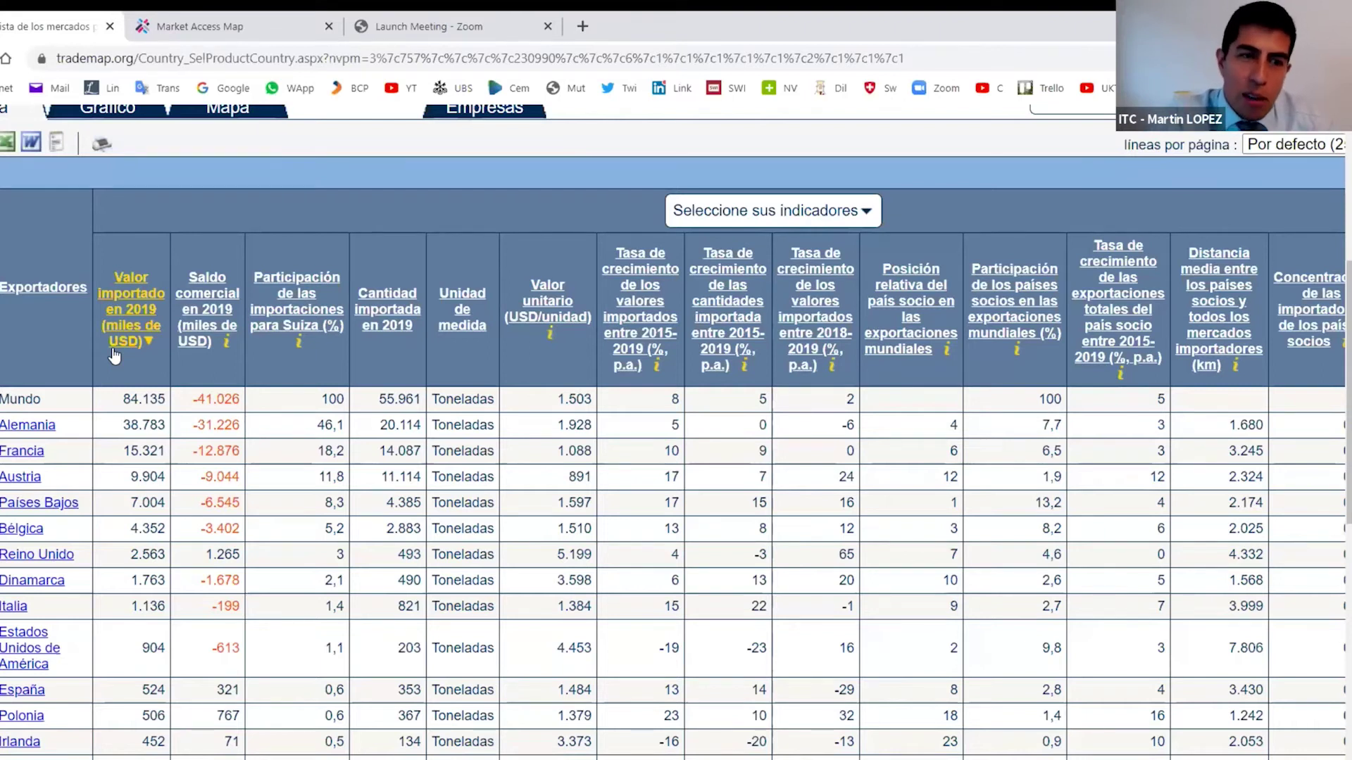
{"action": "left_click_drag", "start_coordinate": [117, 430], "coordinate": [167, 426]}
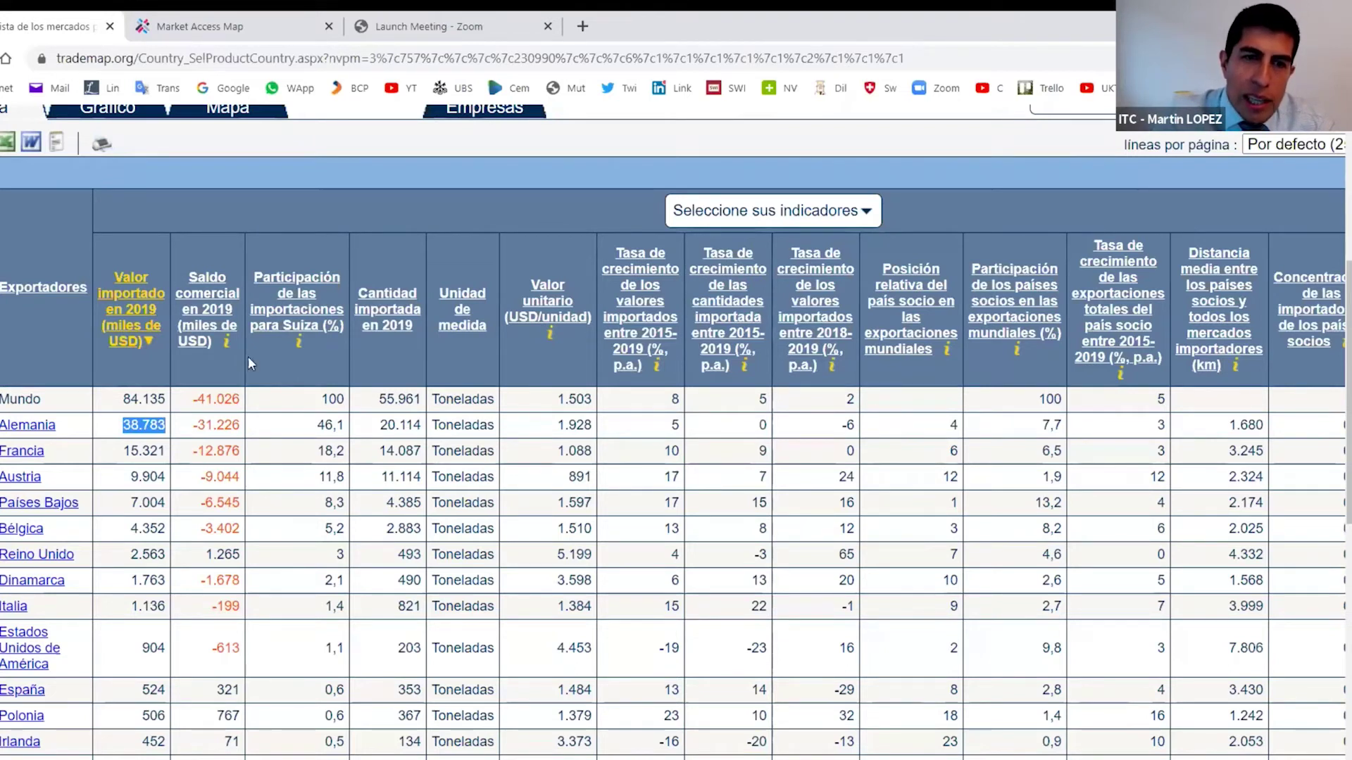
{"action": "left_click_drag", "start_coordinate": [316, 425], "coordinate": [345, 426]}
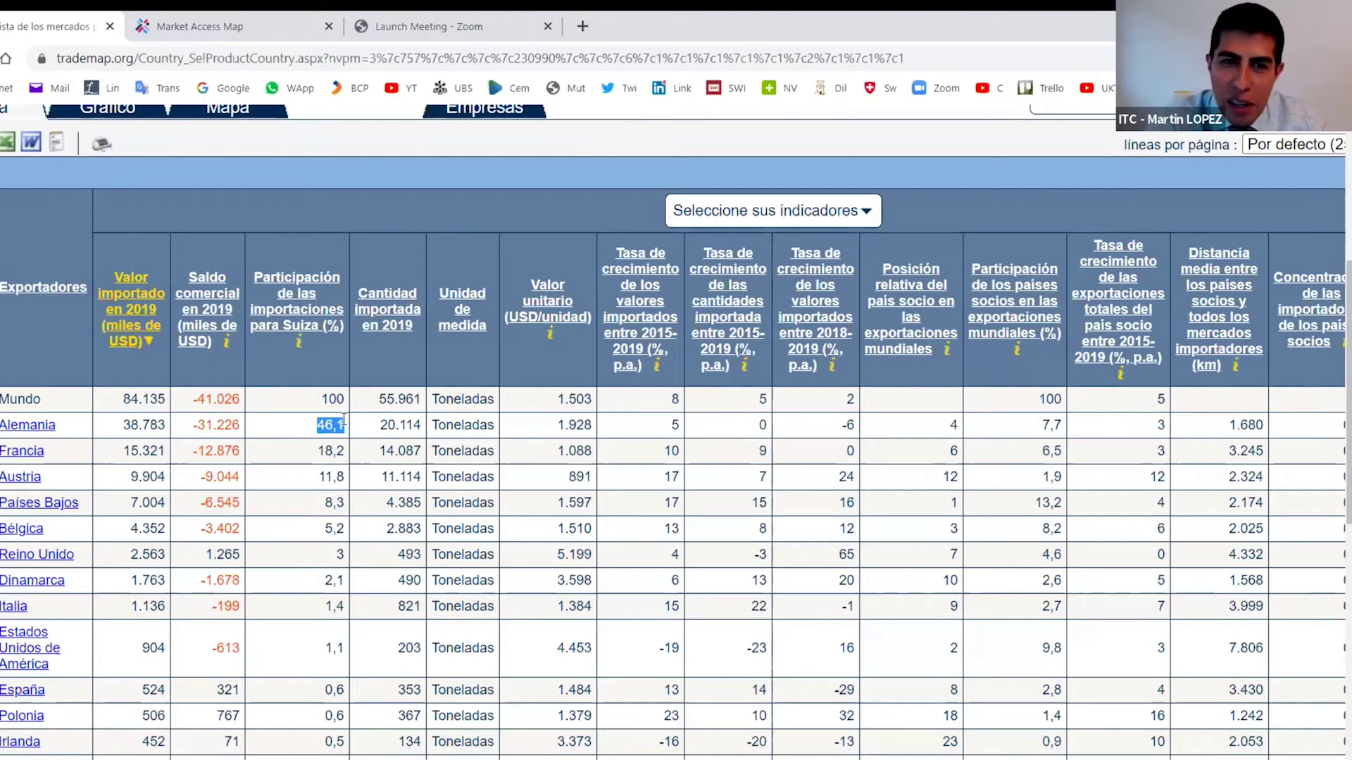
{"action": "left_click_drag", "start_coordinate": [377, 425], "coordinate": [592, 425]}
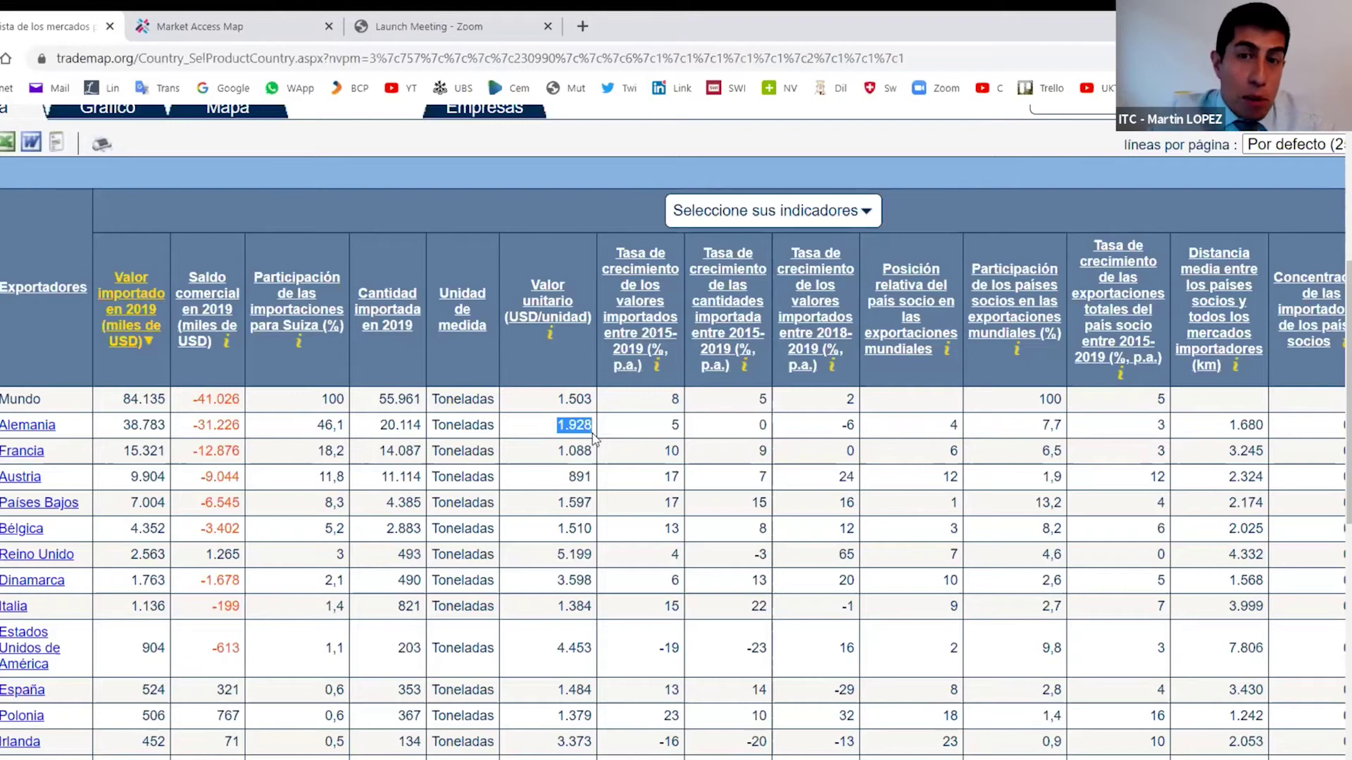
Step: Examine the growth rates of imported values for Alemania in 2015-2019 and 2018-2019, and for Reino Unido in 2018-2019
{"action": "double_click", "coordinate": [674, 425]}
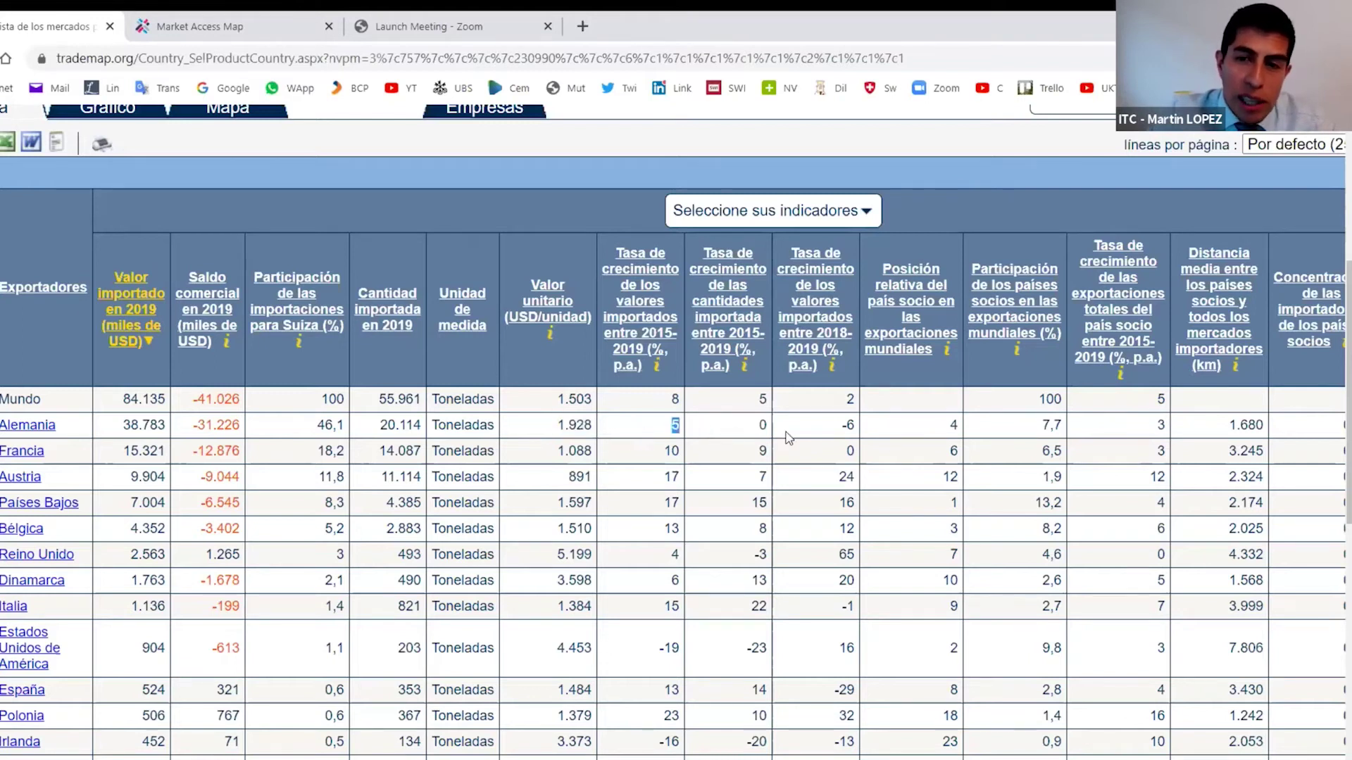
{"action": "left_click", "coordinate": [673, 426]}
{"action": "double_click", "coordinate": [675, 424]}
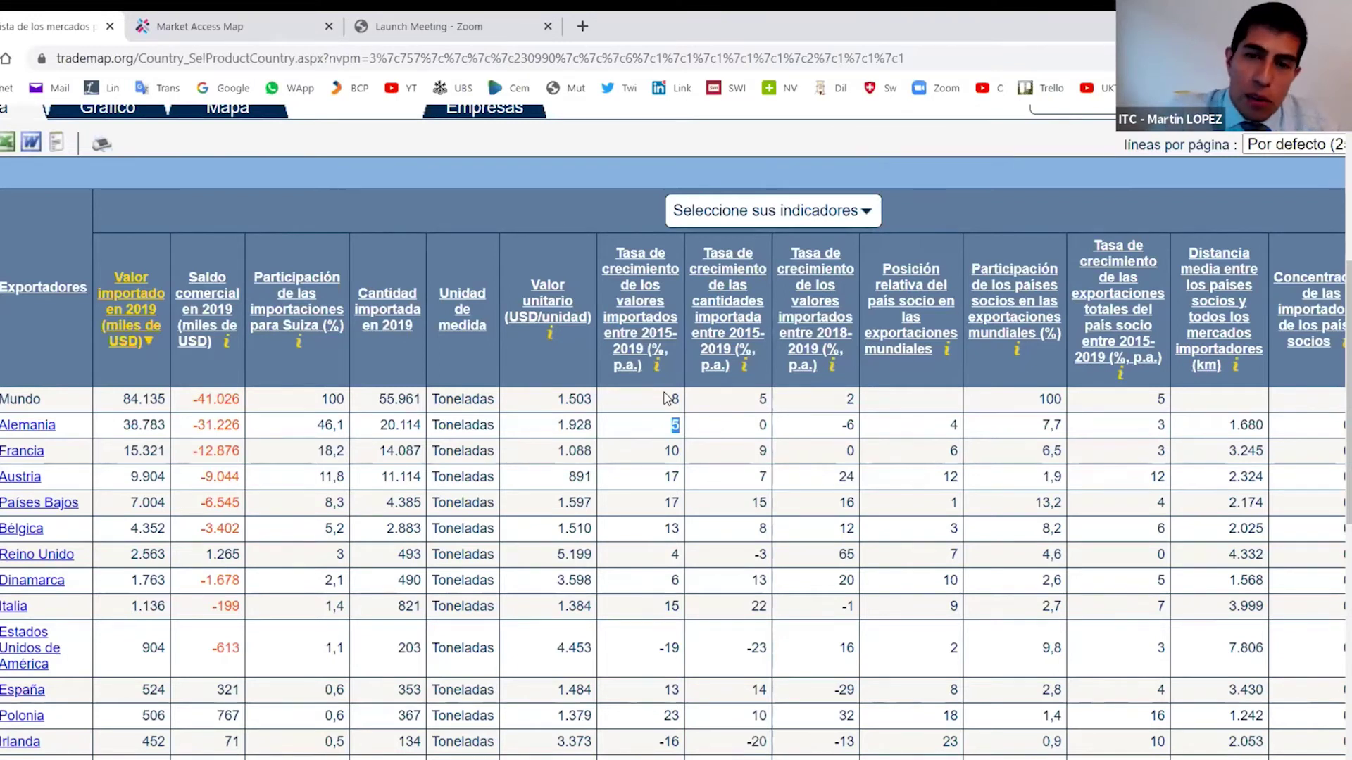
{"action": "left_click_drag", "start_coordinate": [839, 426], "coordinate": [852, 427]}
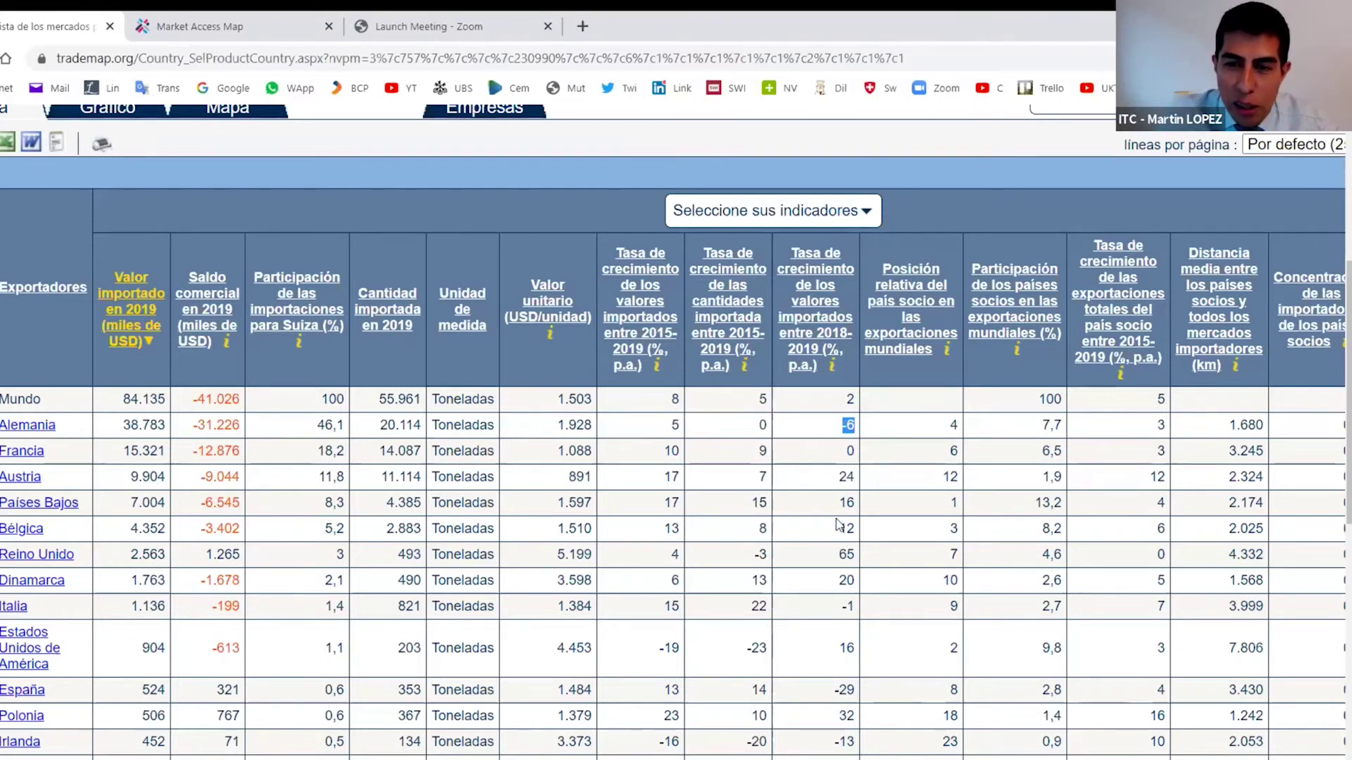
{"action": "left_click", "coordinate": [835, 556]}
{"action": "left_click_drag", "start_coordinate": [835, 556], "coordinate": [858, 559]}
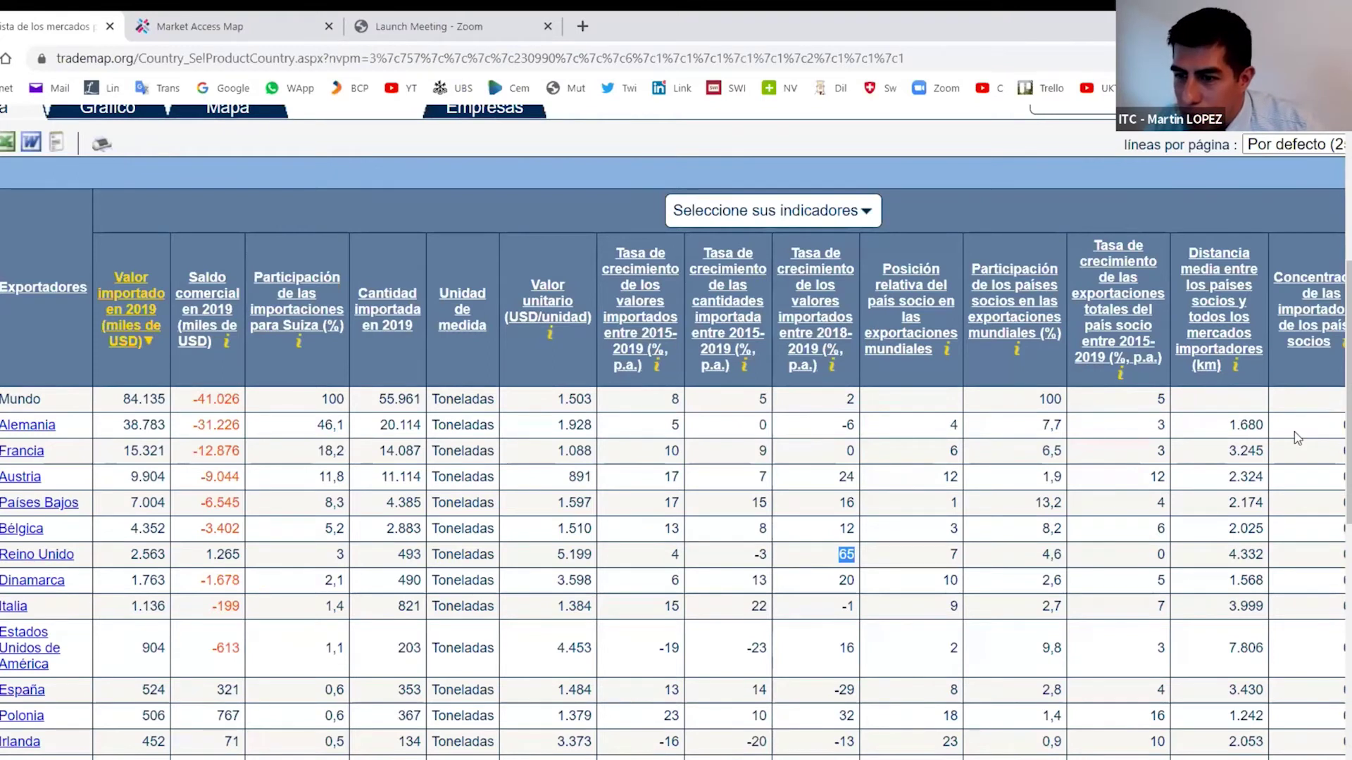
Step: Compare the importer concentration of the partner countries Reino Unido, Alemania and Irlanda
{"action": "key", "text": "ctrl+minus"}
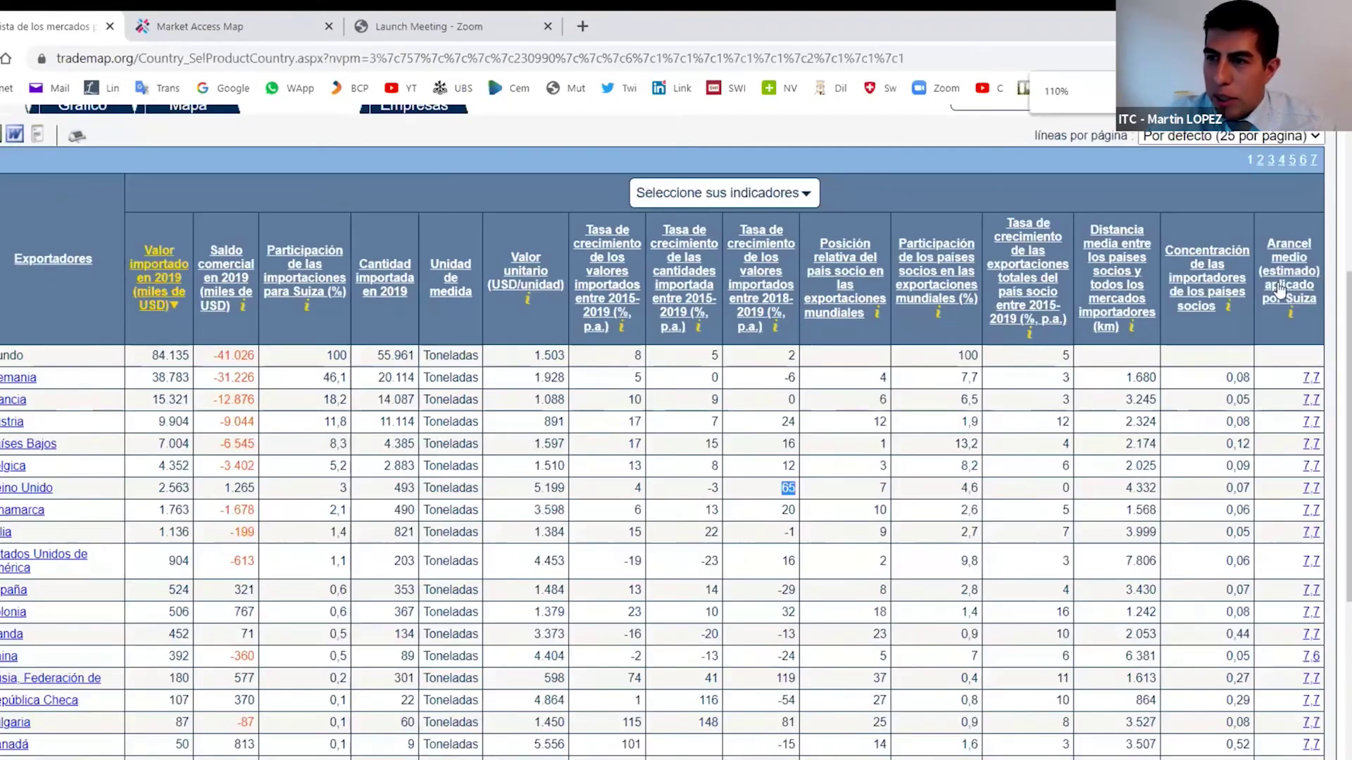
{"action": "left_click_drag", "start_coordinate": [1225, 488], "coordinate": [1250, 488]}
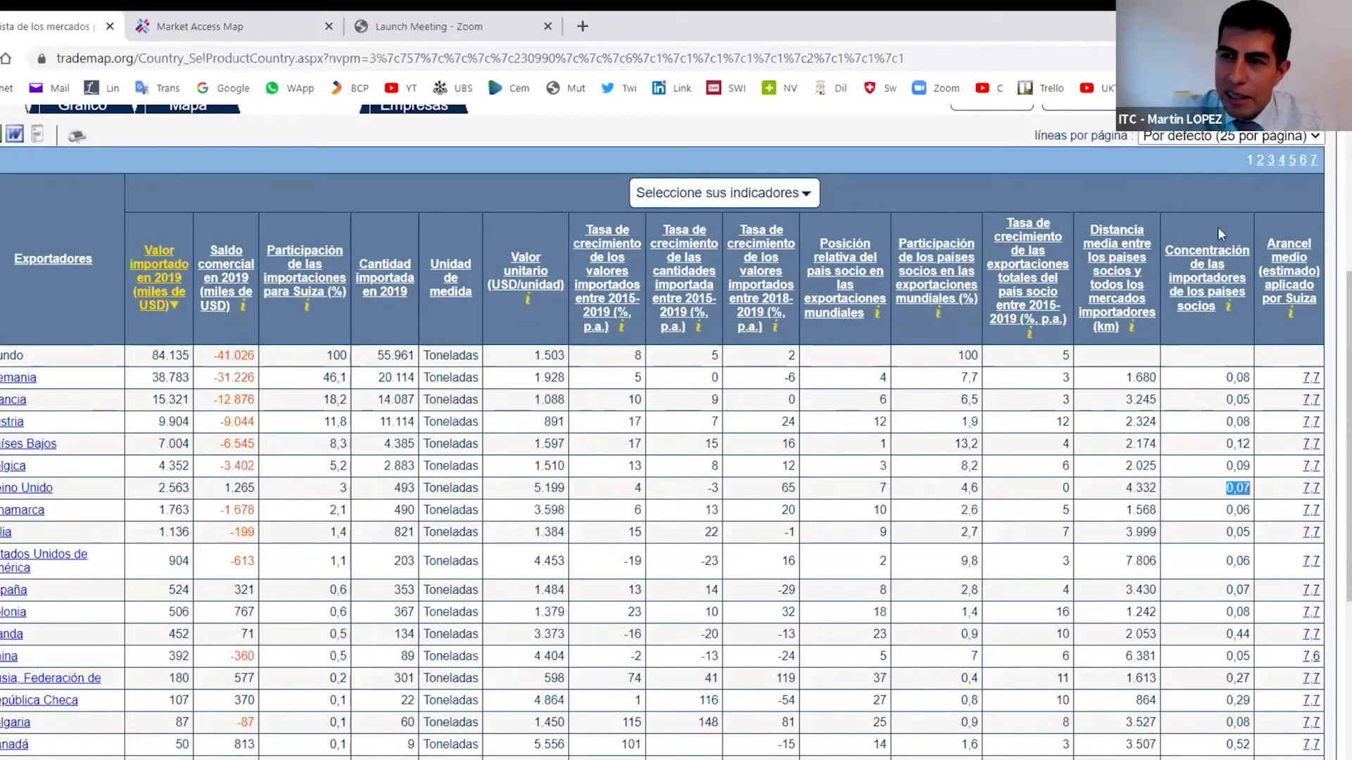
{"action": "left_click", "coordinate": [1227, 487]}
{"action": "left_click_drag", "start_coordinate": [1227, 487], "coordinate": [1255, 488]}
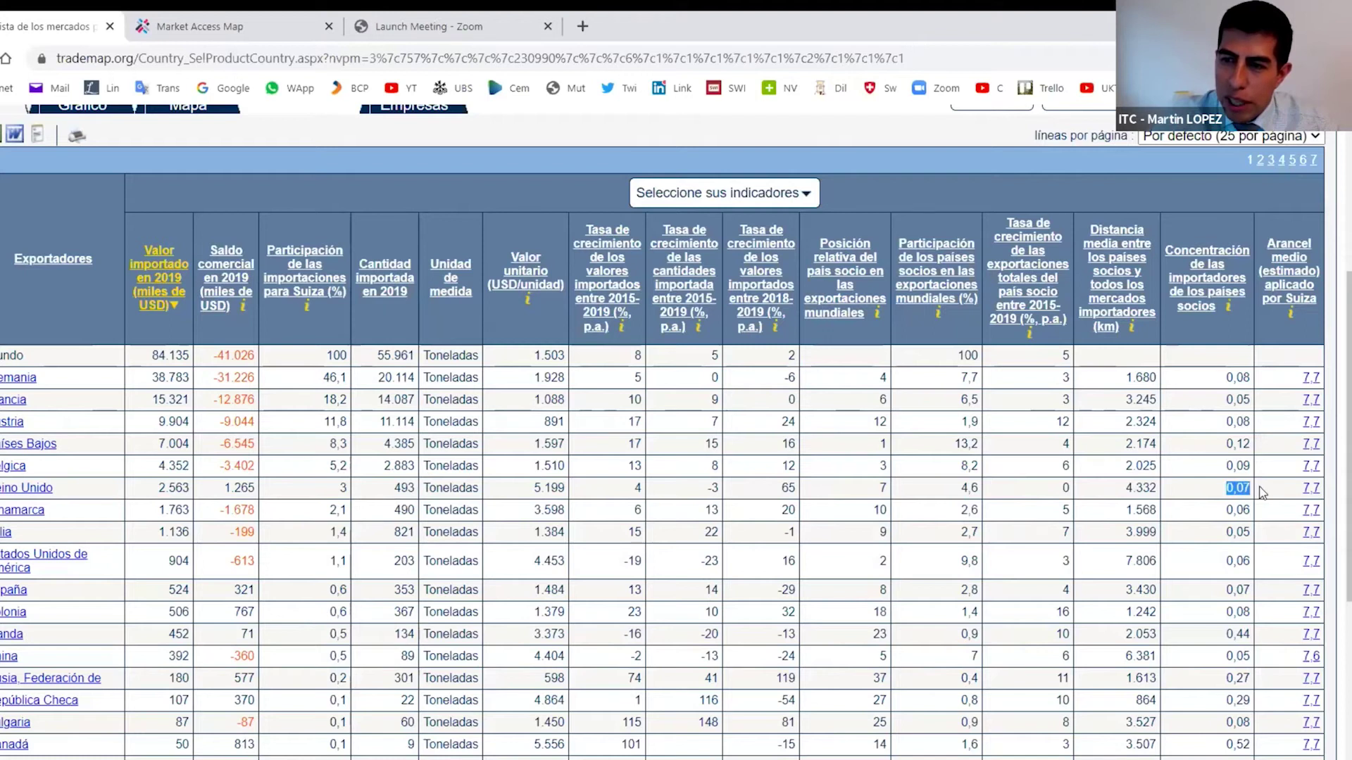
{"action": "left_click", "coordinate": [1227, 376]}
{"action": "left_click_drag", "start_coordinate": [1227, 376], "coordinate": [1253, 380]}
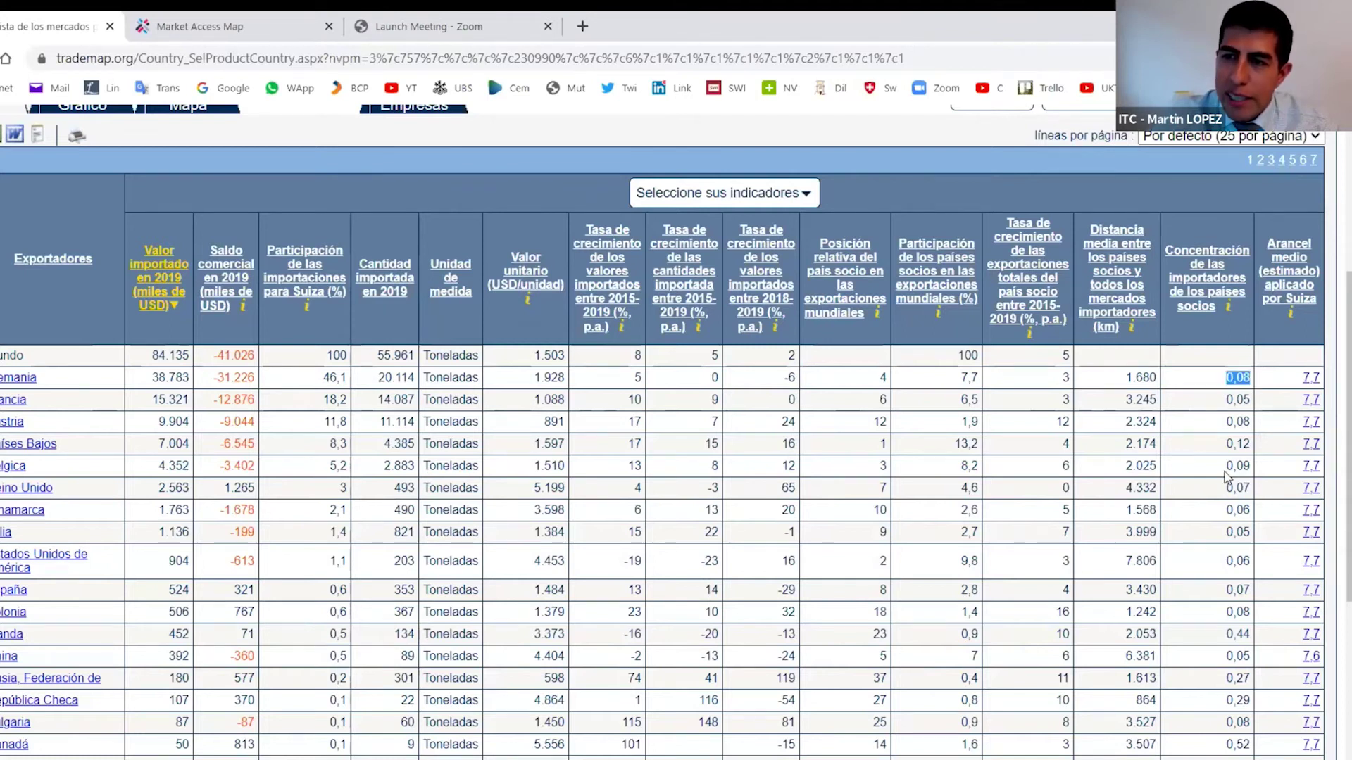
{"action": "left_click", "coordinate": [1227, 487]}
{"action": "left_click_drag", "start_coordinate": [1227, 488], "coordinate": [1258, 491]}
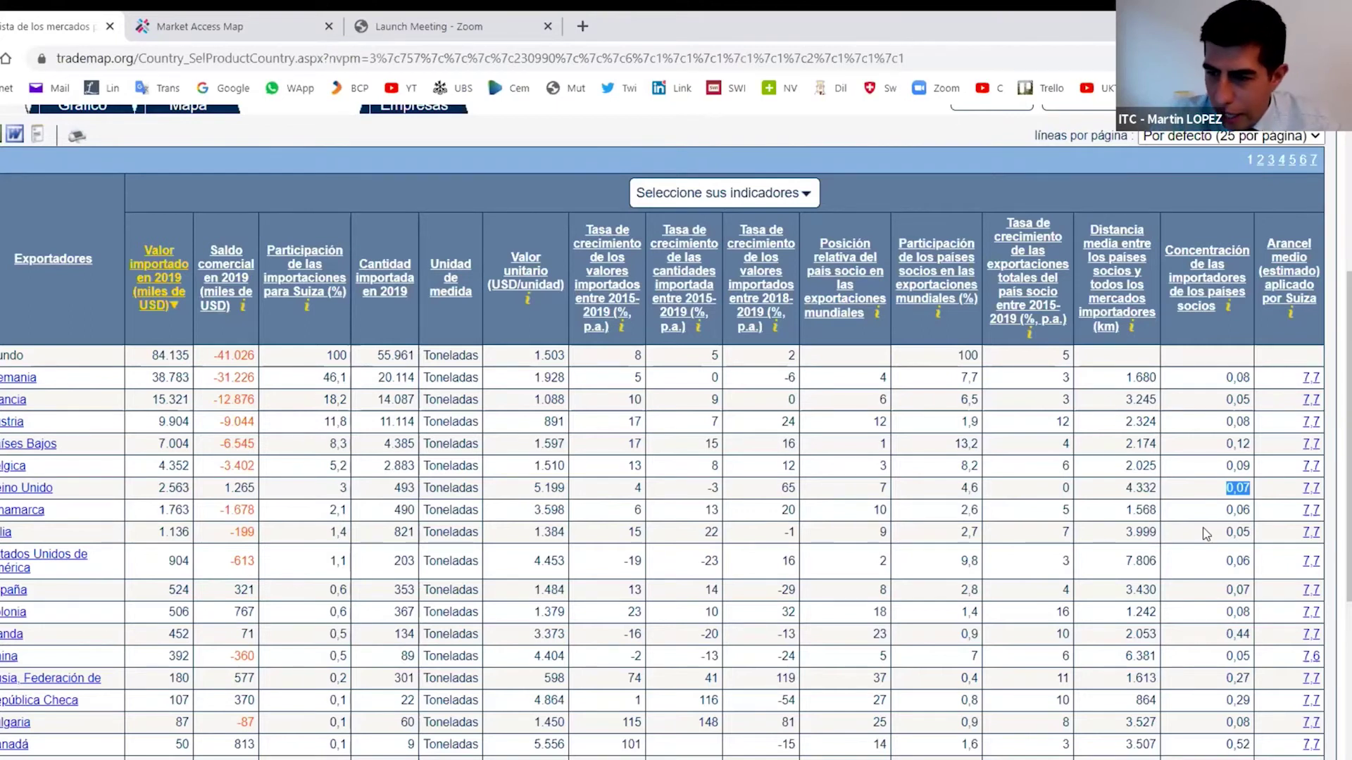
{"action": "left_click_drag", "start_coordinate": [1226, 634], "coordinate": [1251, 643]}
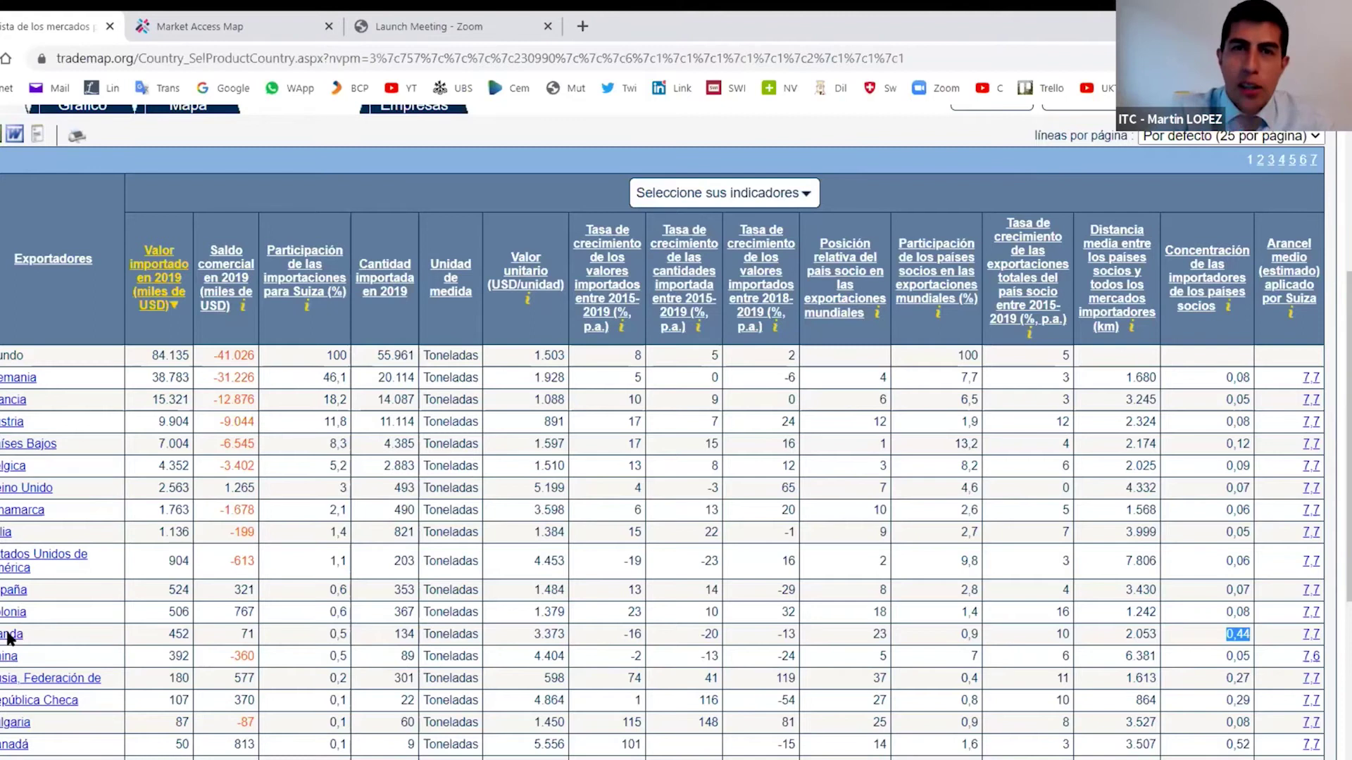
Step: Open Irlanda's list of importing markets and check the exported value and share for Reino Unido
{"action": "left_click", "coordinate": [10, 636]}
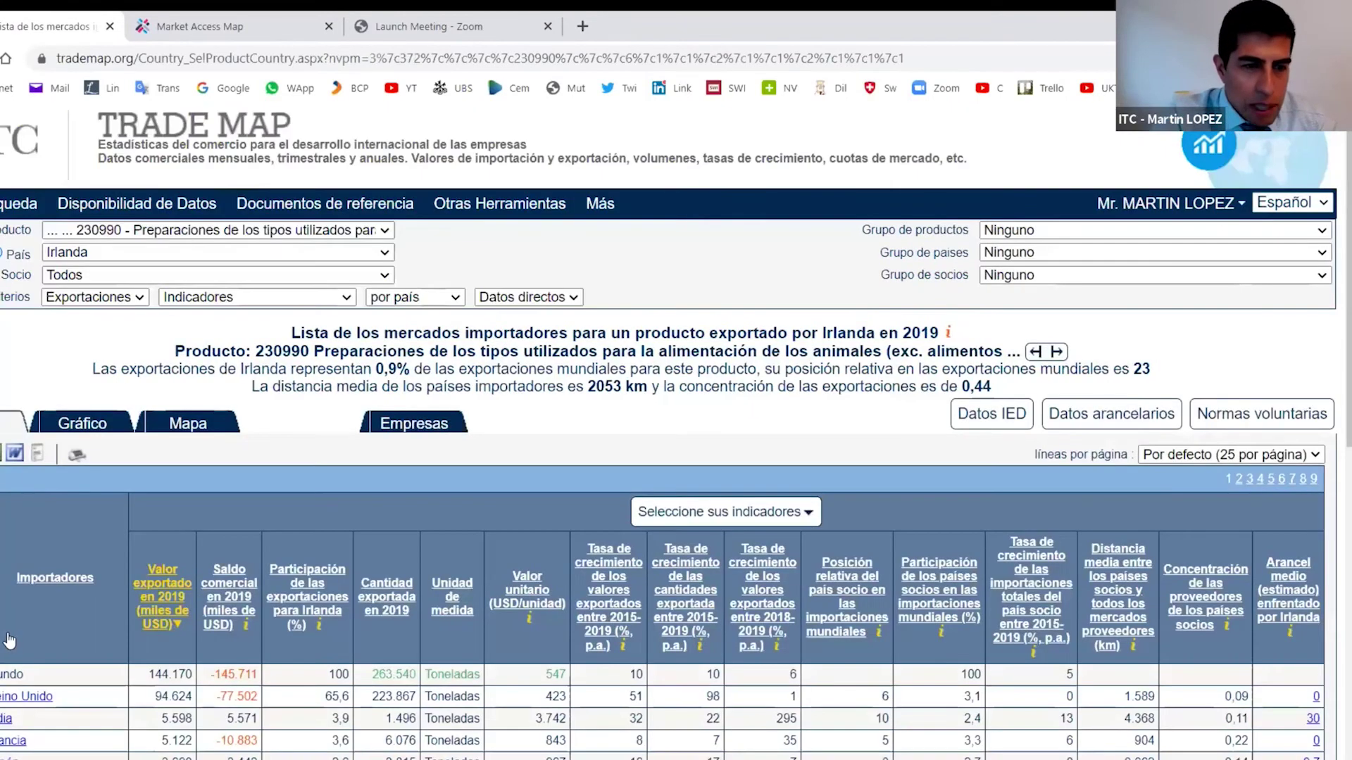
{"action": "scroll", "coordinate": [9, 572], "scroll_direction": "down", "scroll_amount": 2}
{"action": "scroll", "coordinate": [9, 573], "scroll_direction": "down", "scroll_amount": 2}
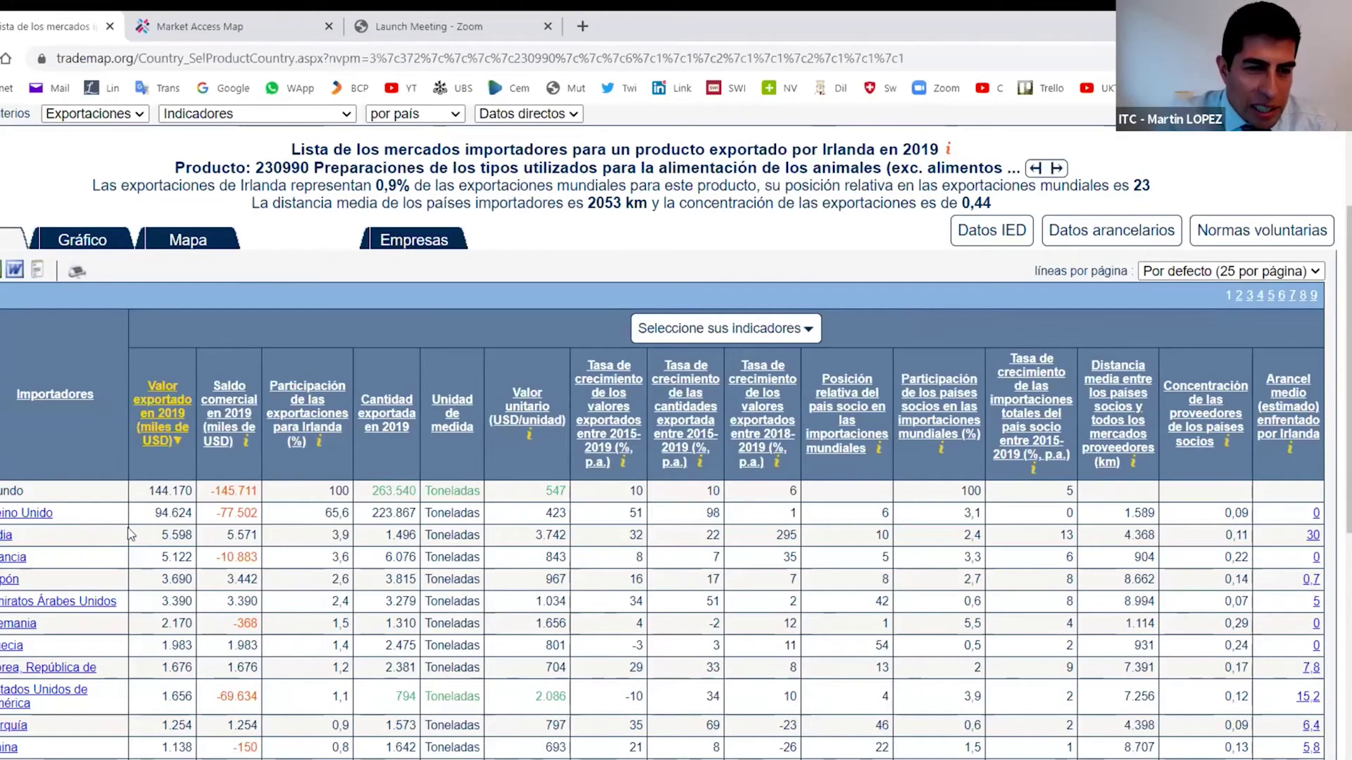
{"action": "left_click_drag", "start_coordinate": [144, 518], "coordinate": [169, 513]}
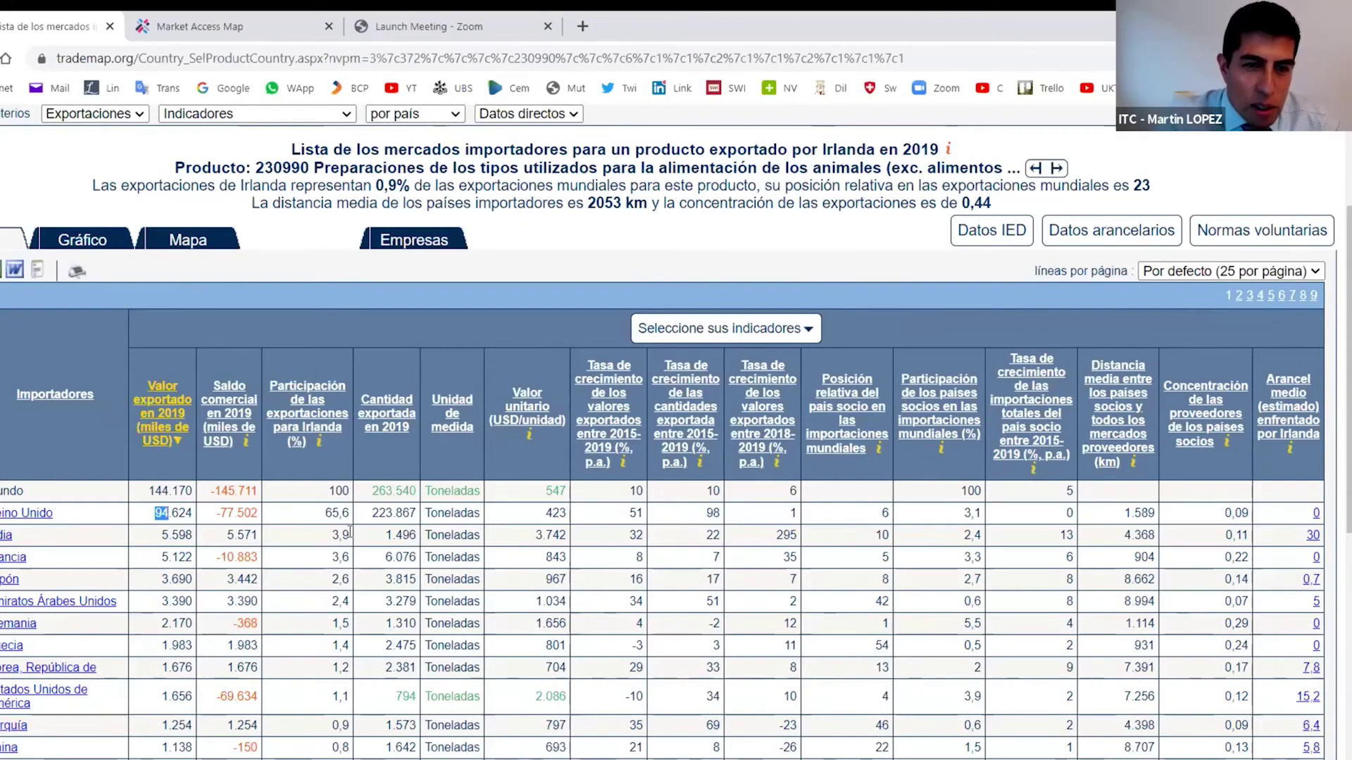
{"action": "left_click_drag", "start_coordinate": [325, 513], "coordinate": [347, 513]}
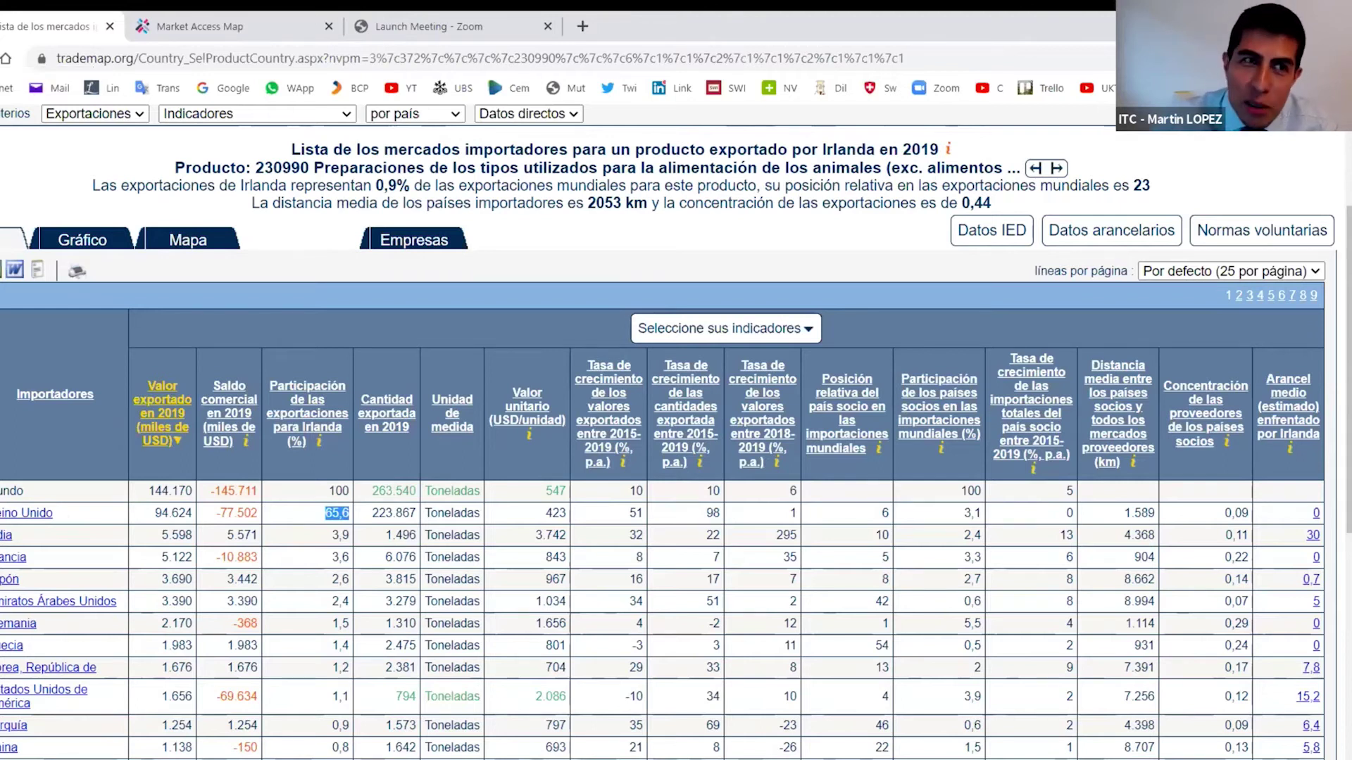
Step: Return to Suiza's supplier list and open the importing markets for the product exported by Alemania
{"action": "left_click", "coordinate": [0, 57]}
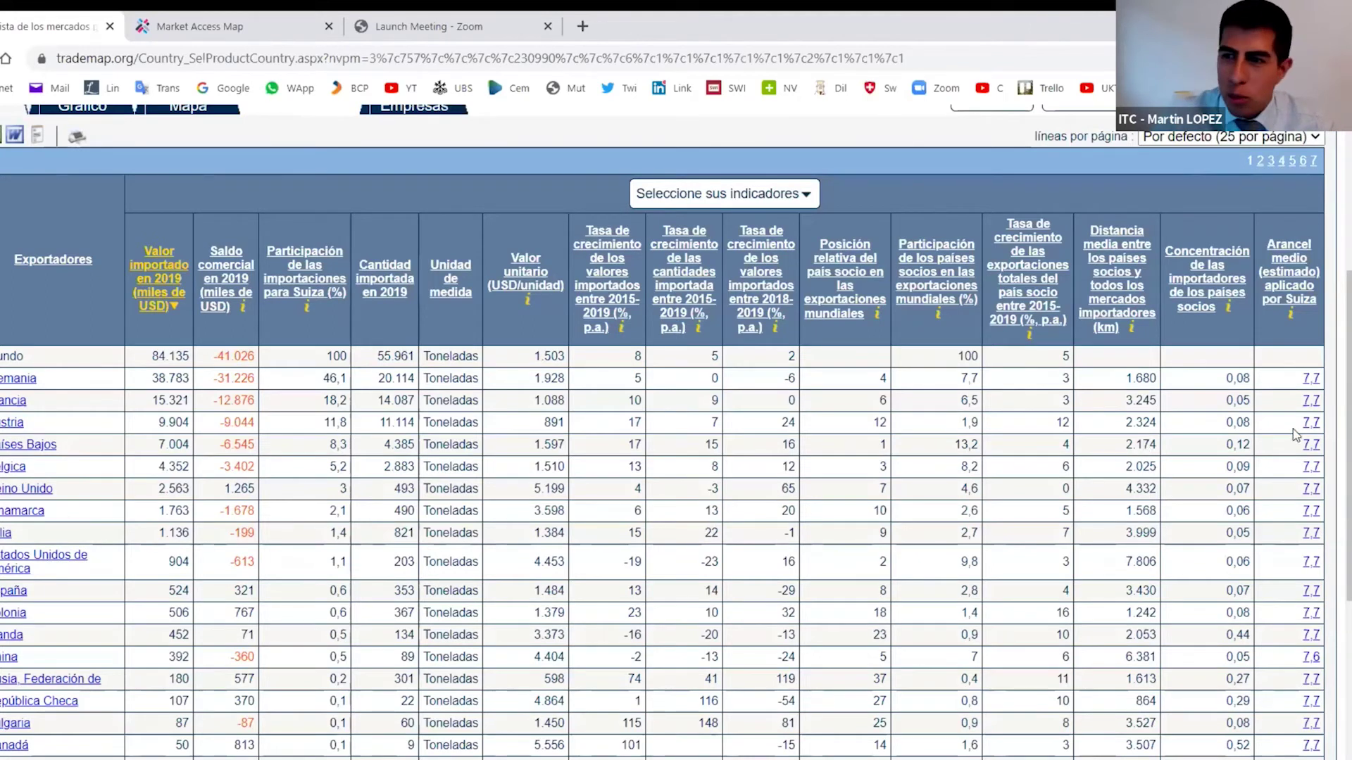
{"action": "scroll", "coordinate": [603, 492], "scroll_direction": "up", "scroll_amount": 1}
{"action": "scroll", "coordinate": [602, 491], "scroll_direction": "up", "scroll_amount": 1}
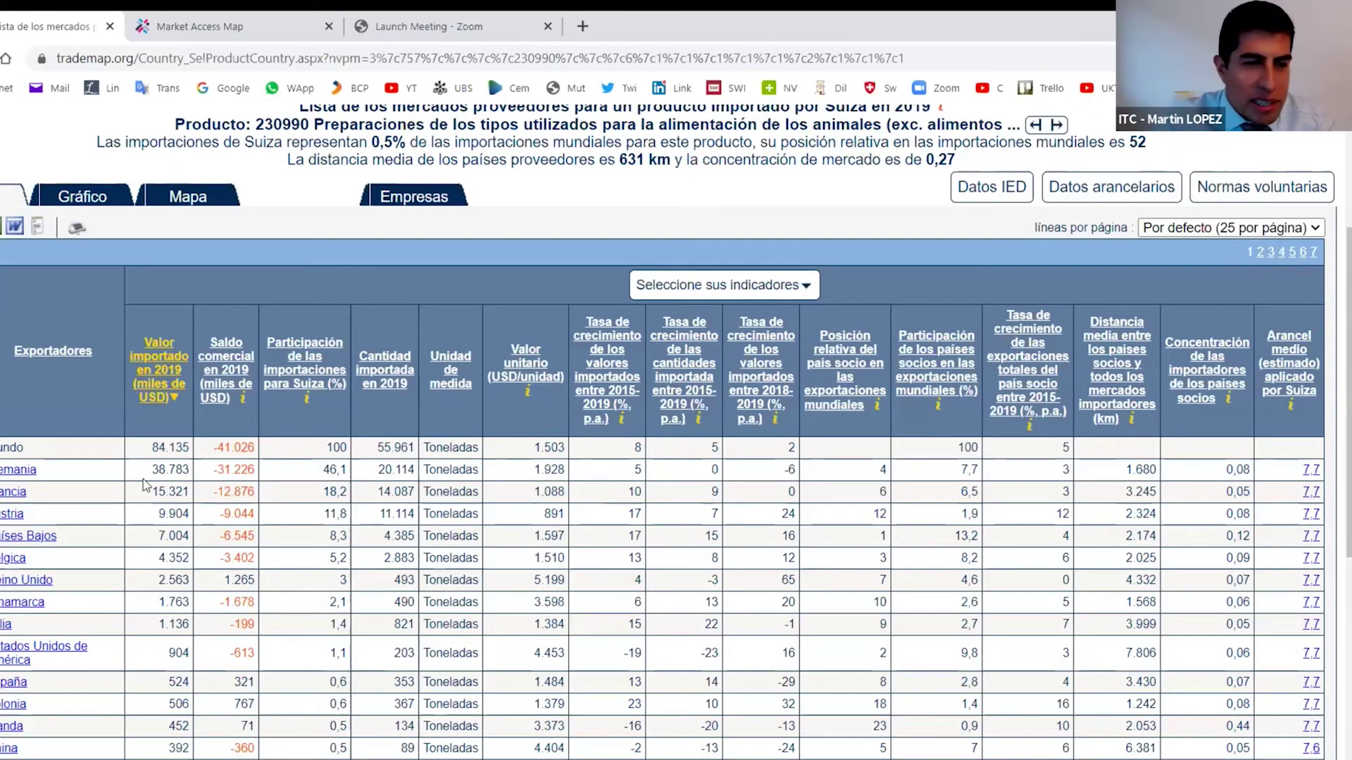
{"action": "left_click", "coordinate": [16, 473]}
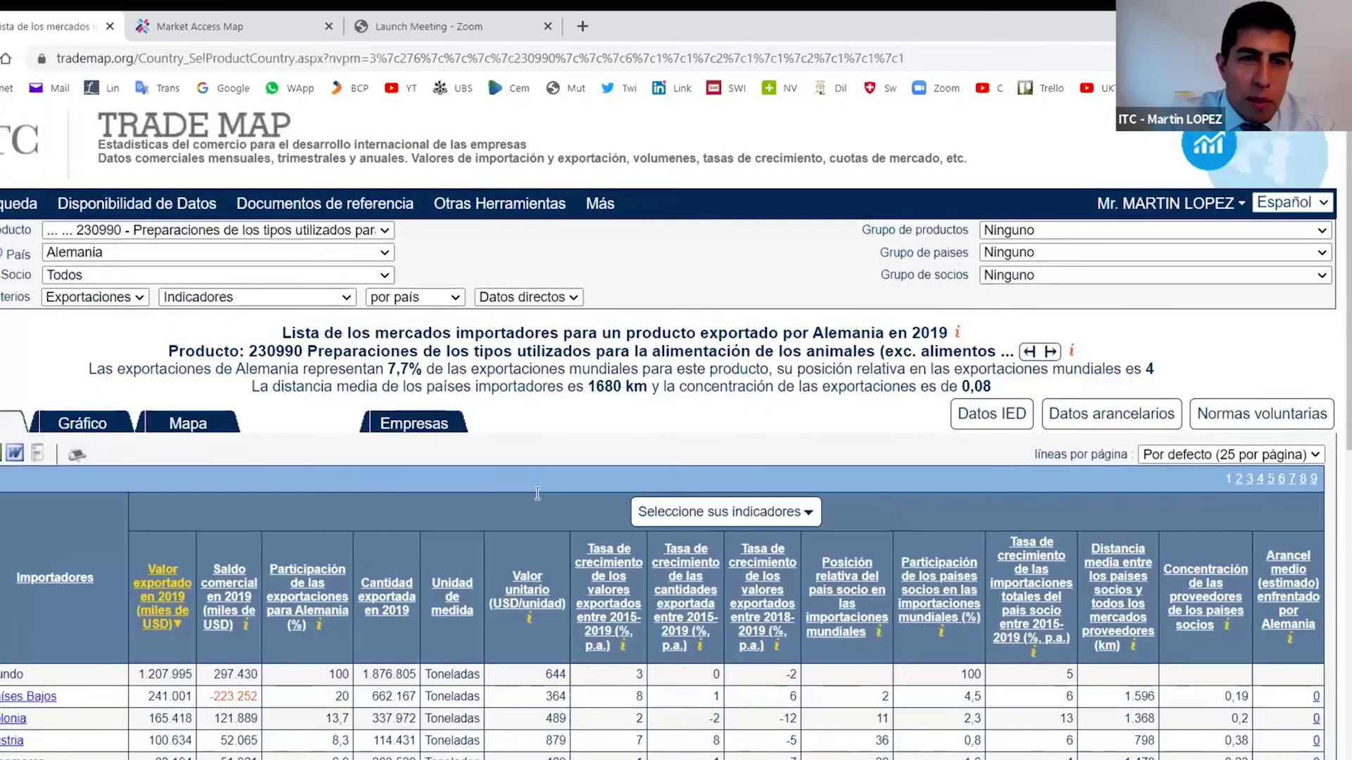
{"action": "scroll", "coordinate": [537, 494], "scroll_direction": "down", "scroll_amount": 3}
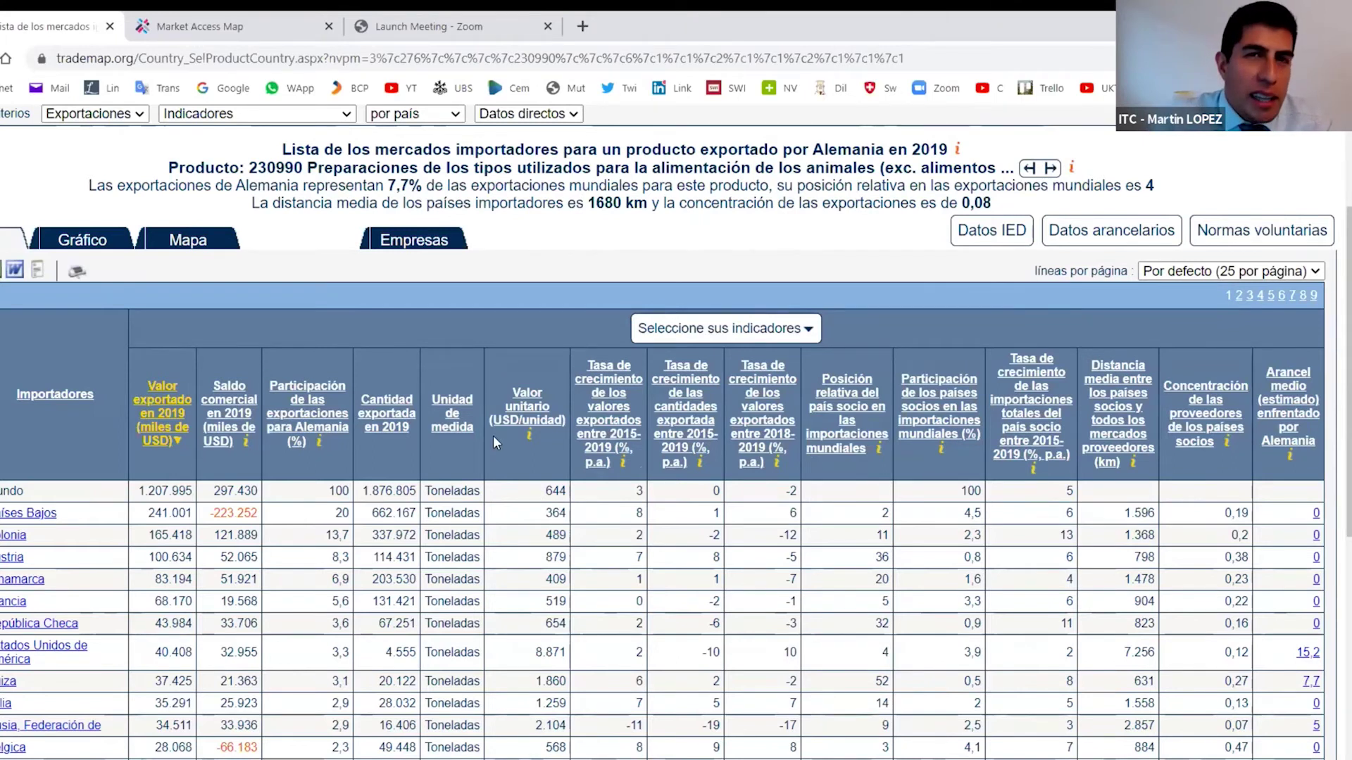
Step: Show the exporting companies in Alemania for the product category Alimentos compuestos para pájaros
{"action": "scroll", "coordinate": [494, 442], "scroll_direction": "up", "scroll_amount": 3}
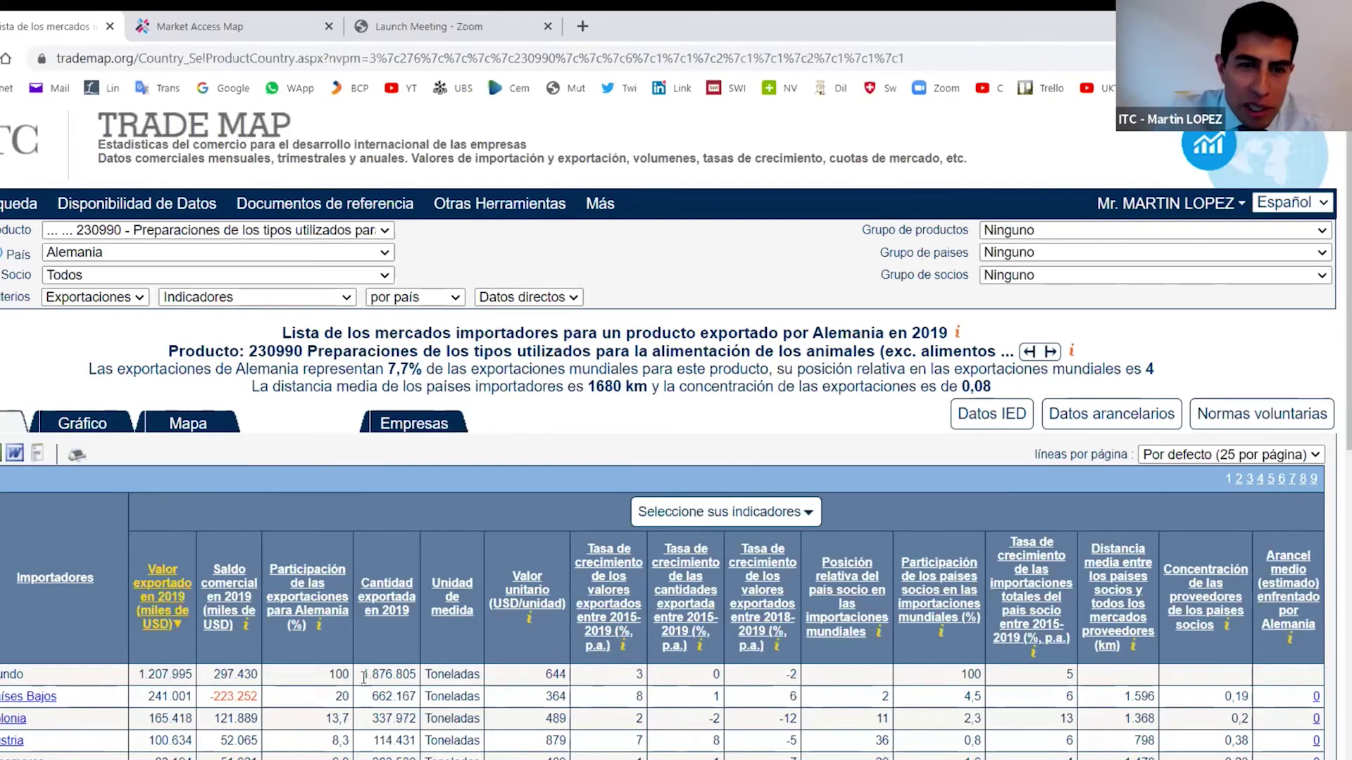
{"action": "left_click", "coordinate": [420, 426]}
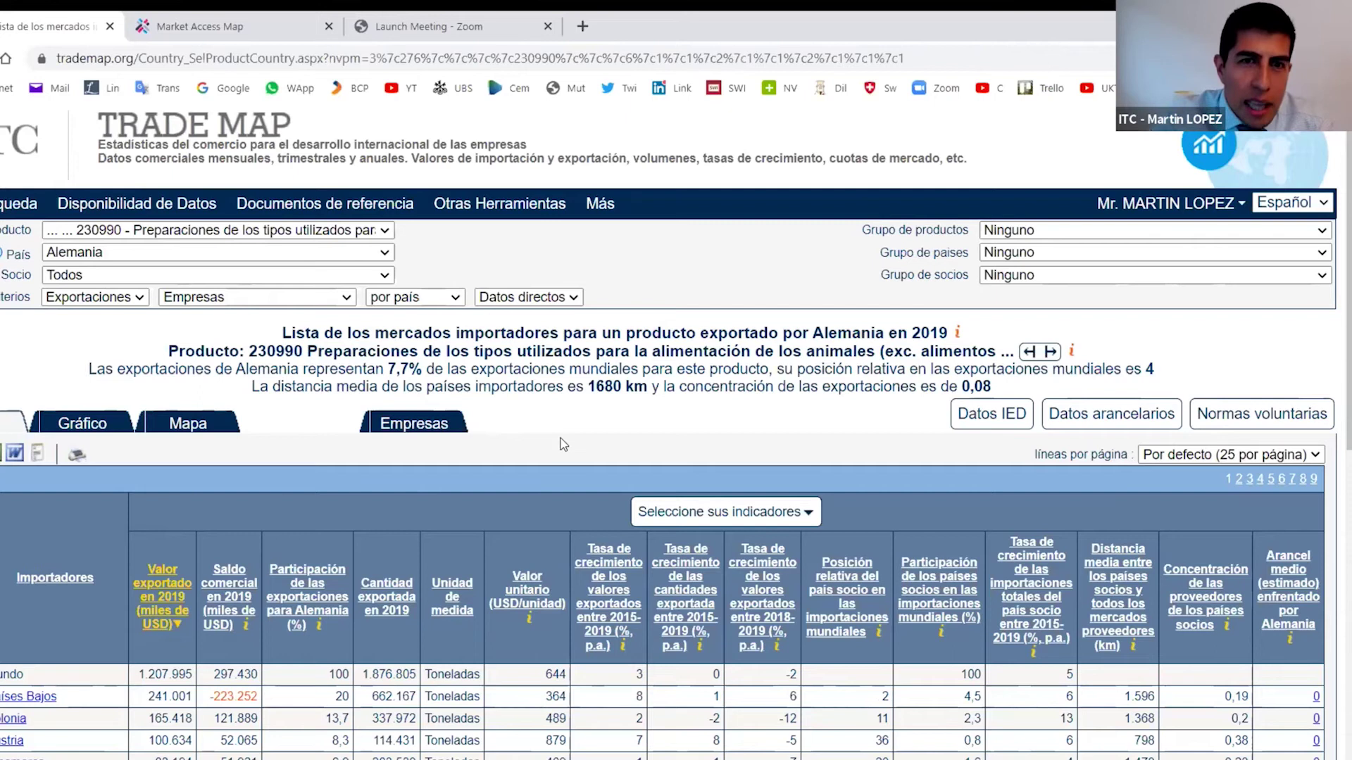
{"action": "scroll", "coordinate": [696, 538], "scroll_direction": "down", "scroll_amount": 3}
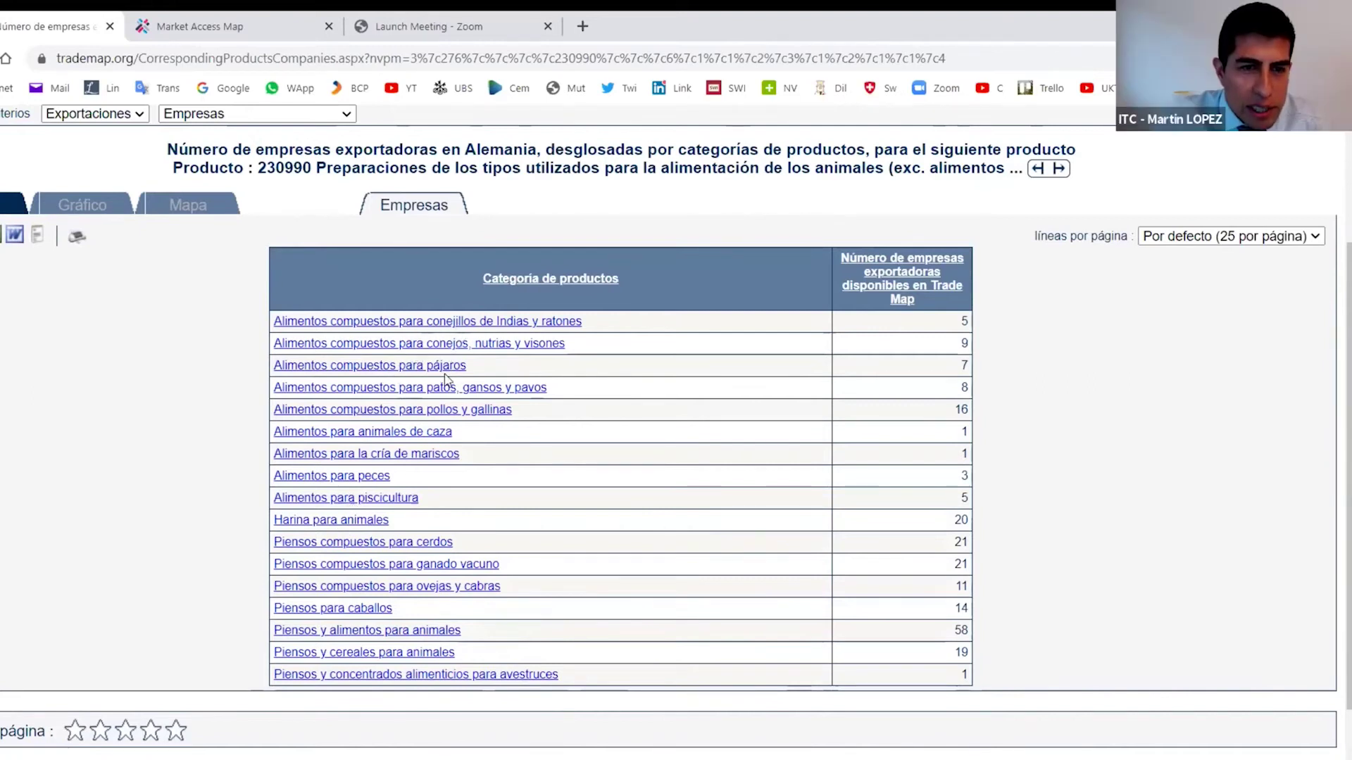
{"action": "left_click", "coordinate": [397, 369]}
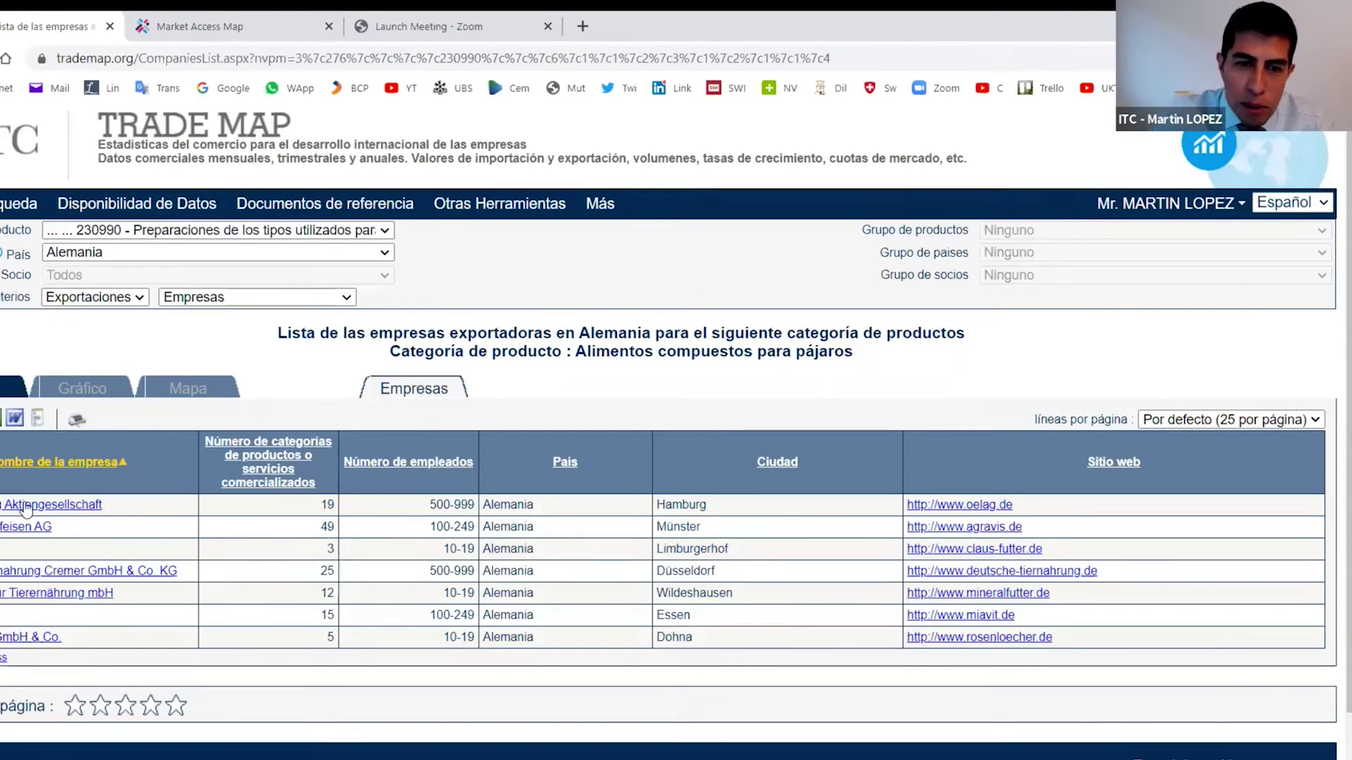
Step: Compare the employee numbers of the listed exporting companies and check the executive contact in Claus GmbH's company profile
{"action": "left_click_drag", "start_coordinate": [411, 489], "coordinate": [485, 504]}
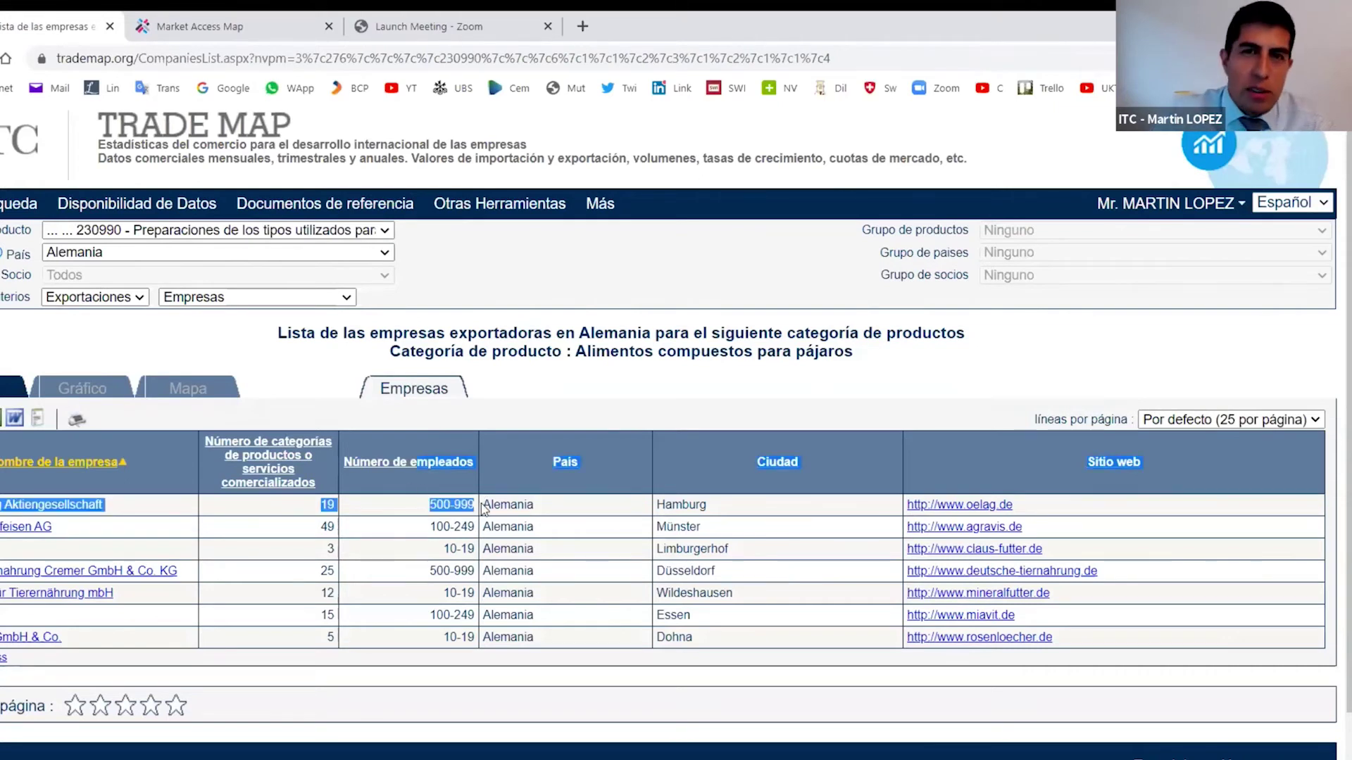
{"action": "left_click_drag", "start_coordinate": [442, 549], "coordinate": [475, 549]}
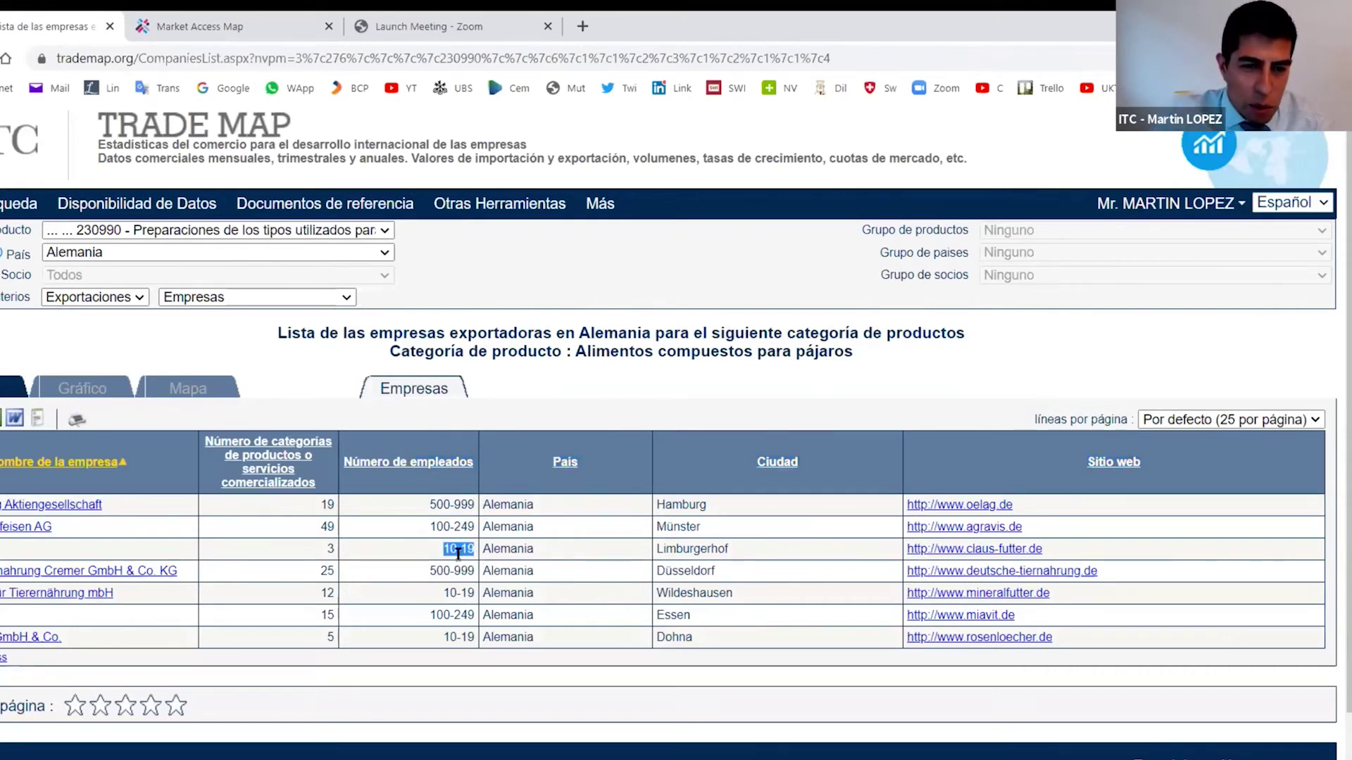
{"action": "left_click", "coordinate": [446, 546]}
{"action": "left_click_drag", "start_coordinate": [444, 547], "coordinate": [473, 548]}
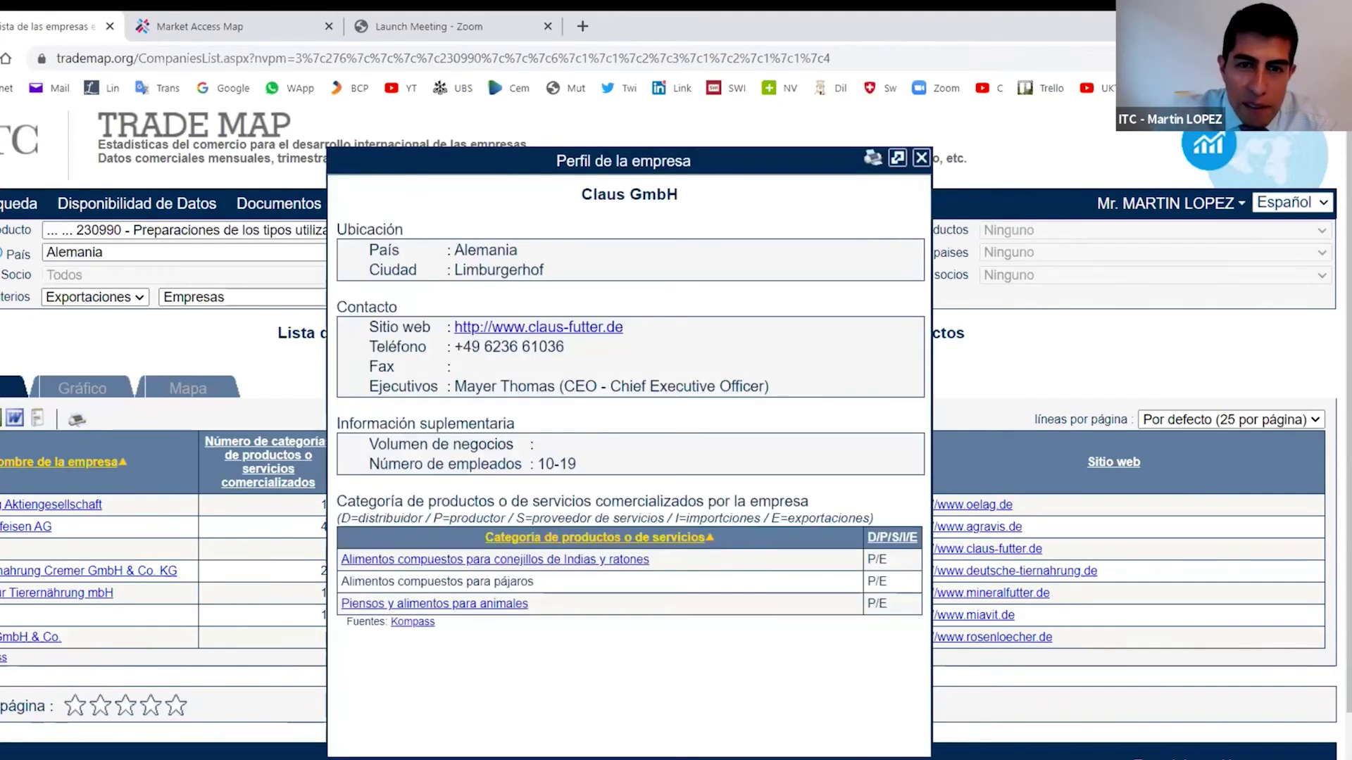
{"action": "left_click_drag", "start_coordinate": [453, 386], "coordinate": [787, 388]}
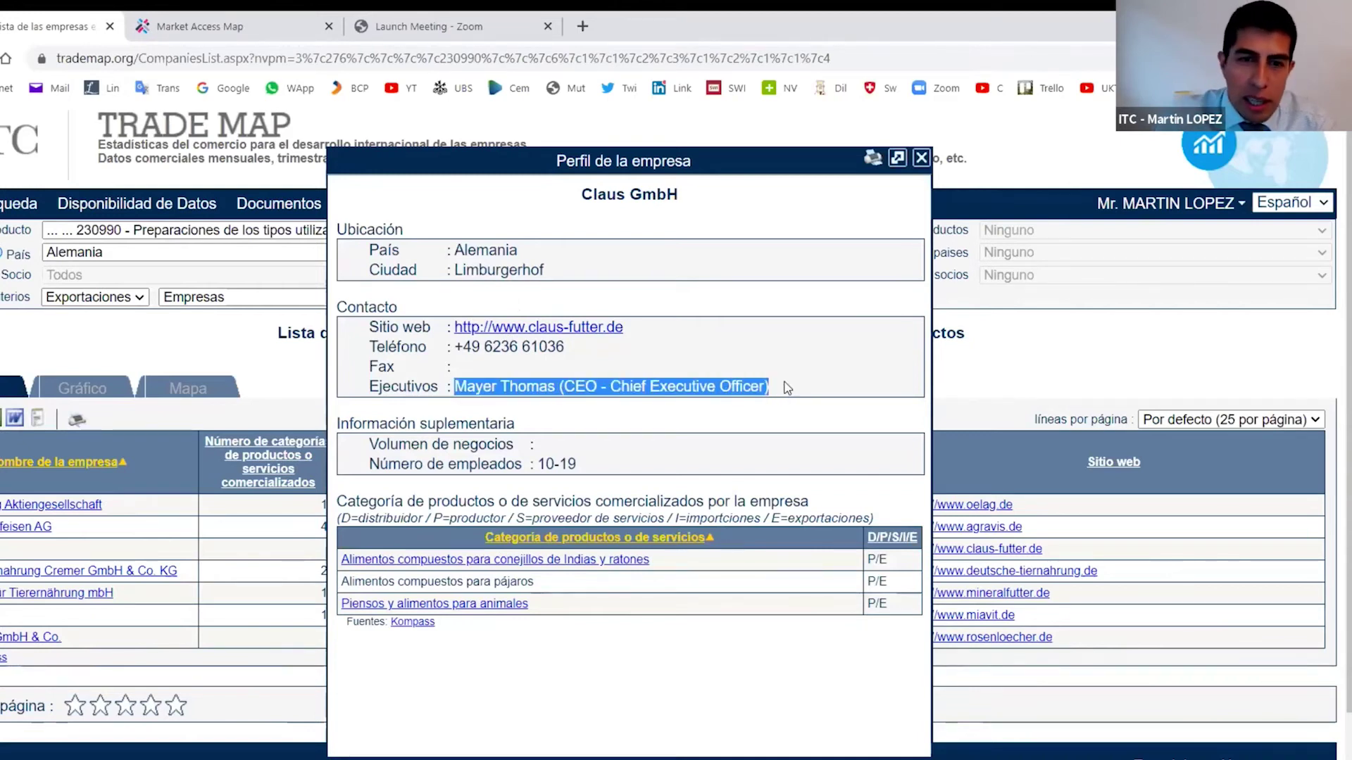
{"action": "left_click", "coordinate": [787, 388]}
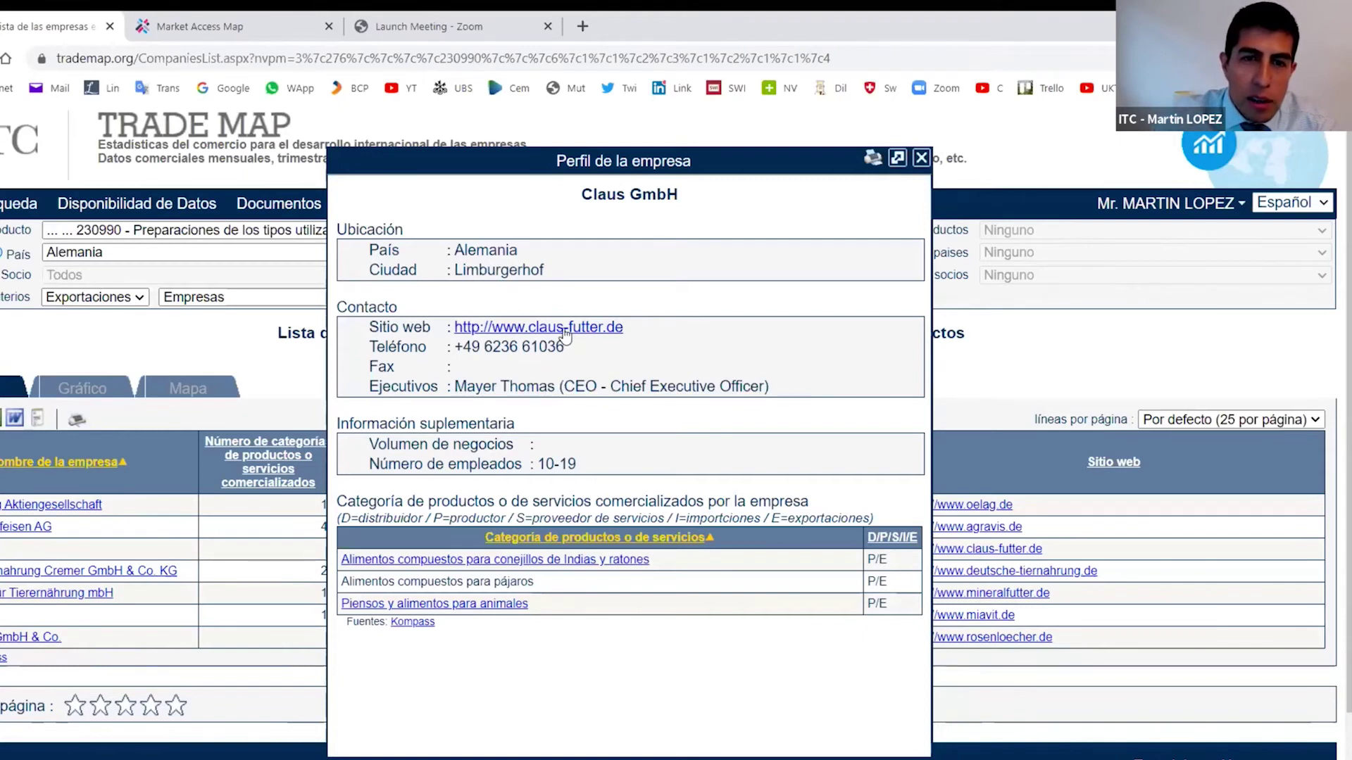
Step: Visit Claus GmbH's website from its profile, look through the home page, and close the site and profile
{"action": "left_click", "coordinate": [568, 329]}
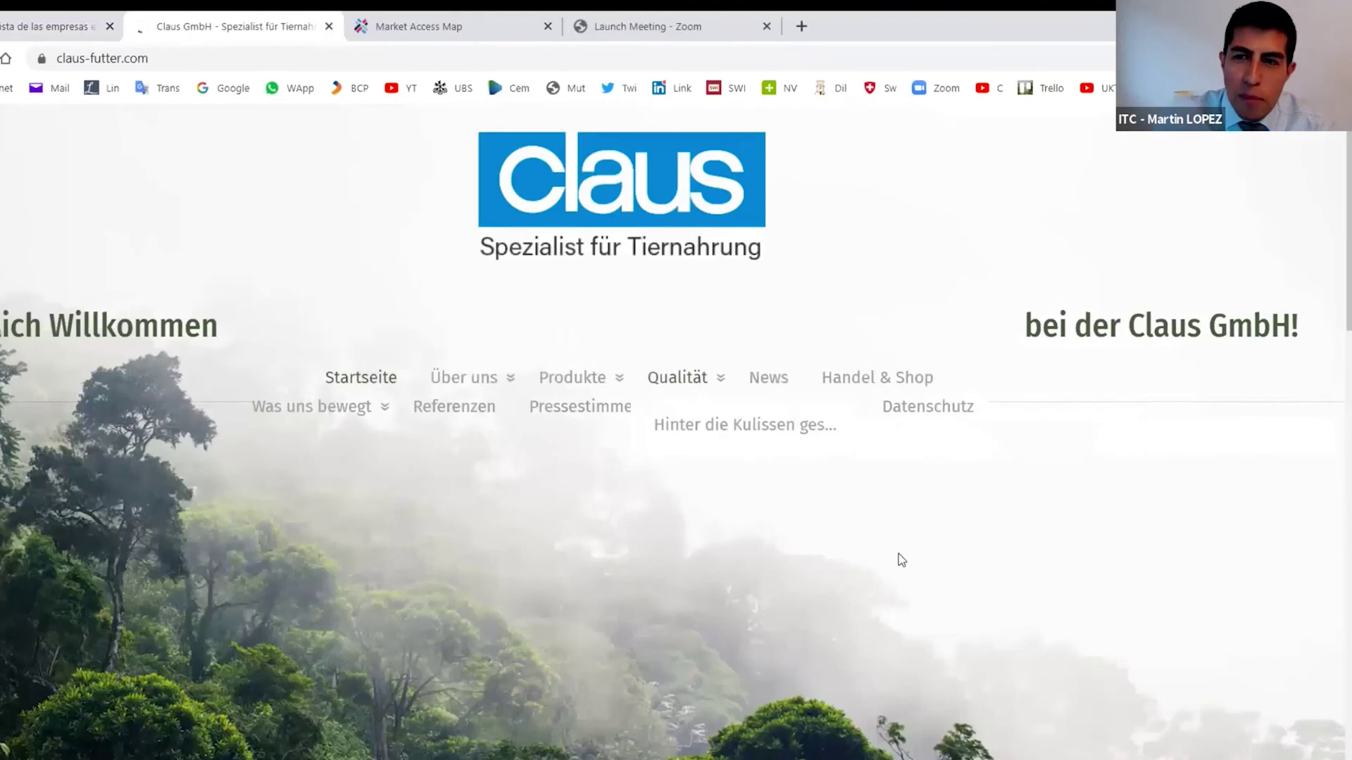
{"action": "scroll", "coordinate": [899, 558], "scroll_direction": "down", "scroll_amount": 5}
{"action": "scroll", "coordinate": [862, 494], "scroll_direction": "down", "scroll_amount": 3}
{"action": "scroll", "coordinate": [664, 441], "scroll_direction": "up", "scroll_amount": 10}
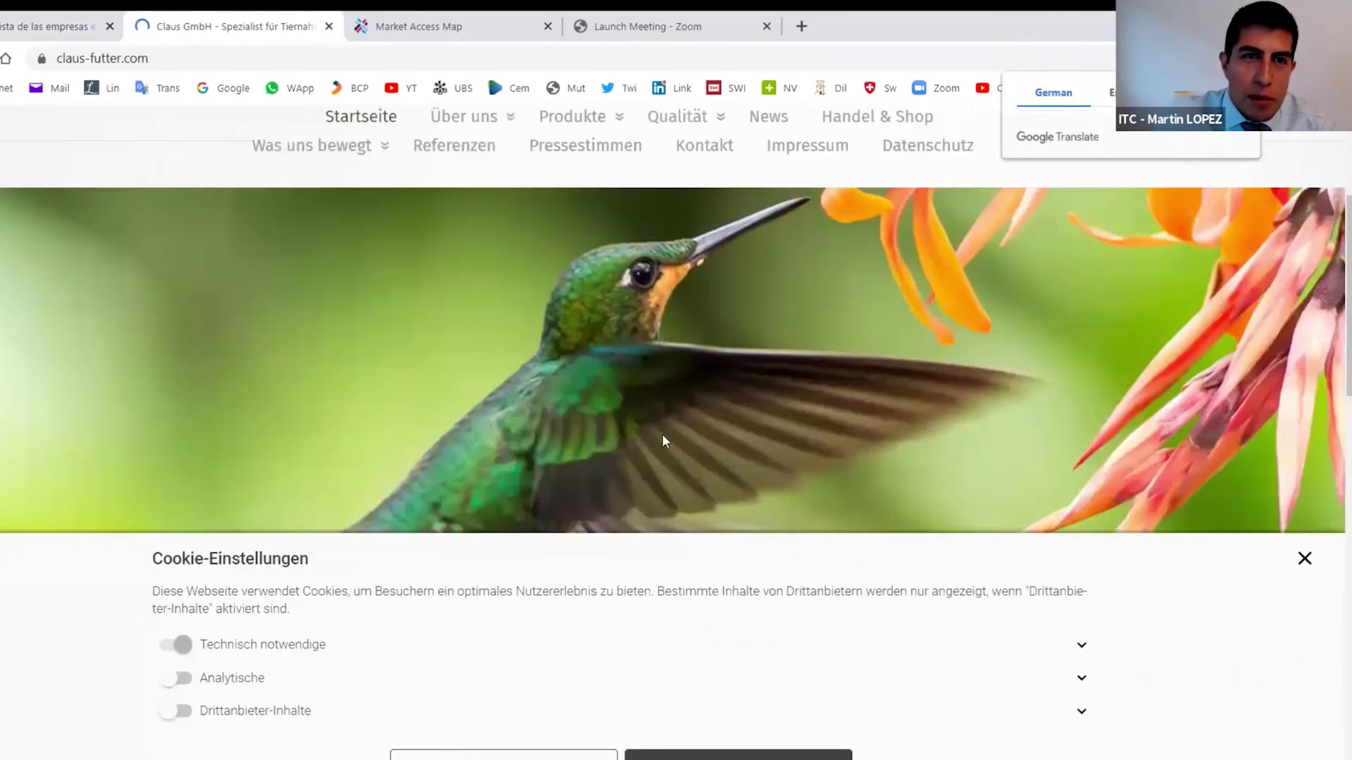
{"action": "left_click", "coordinate": [329, 27]}
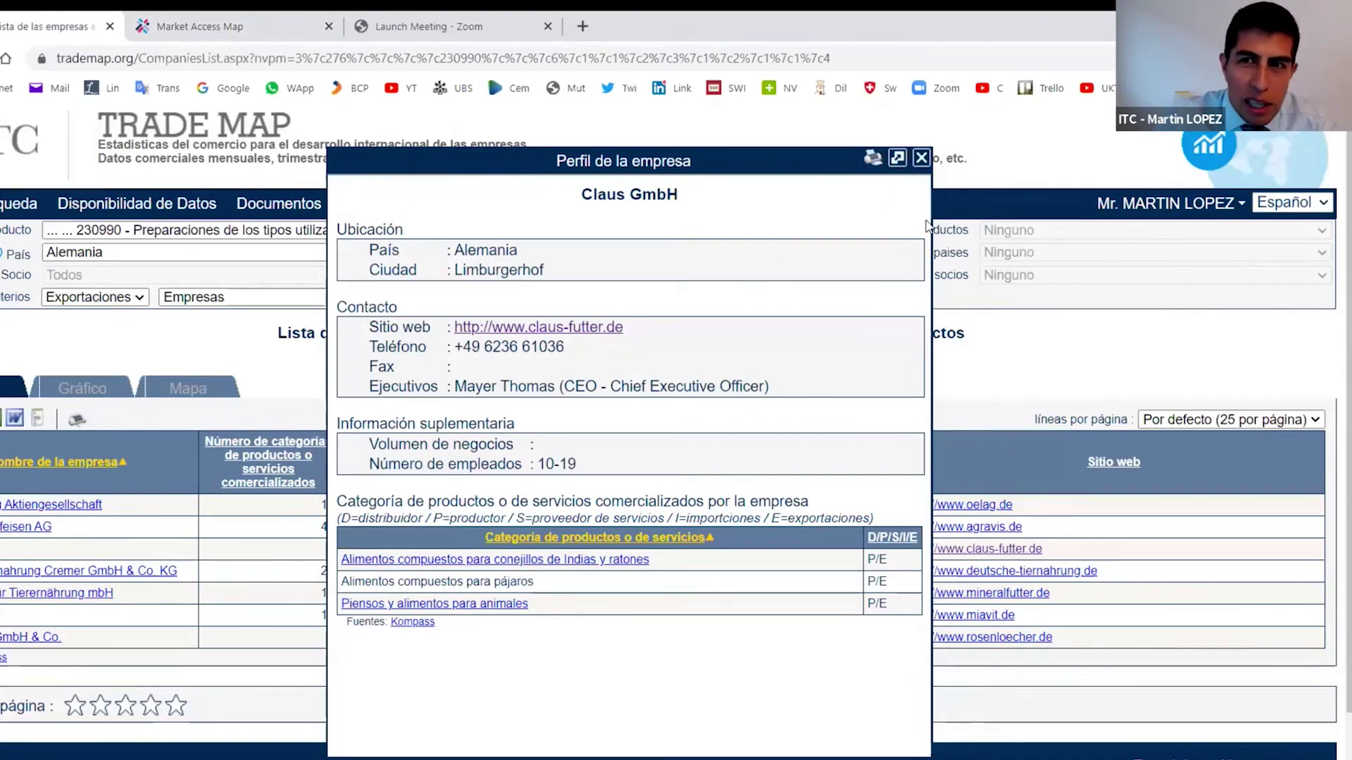
{"action": "left_click", "coordinate": [921, 158]}
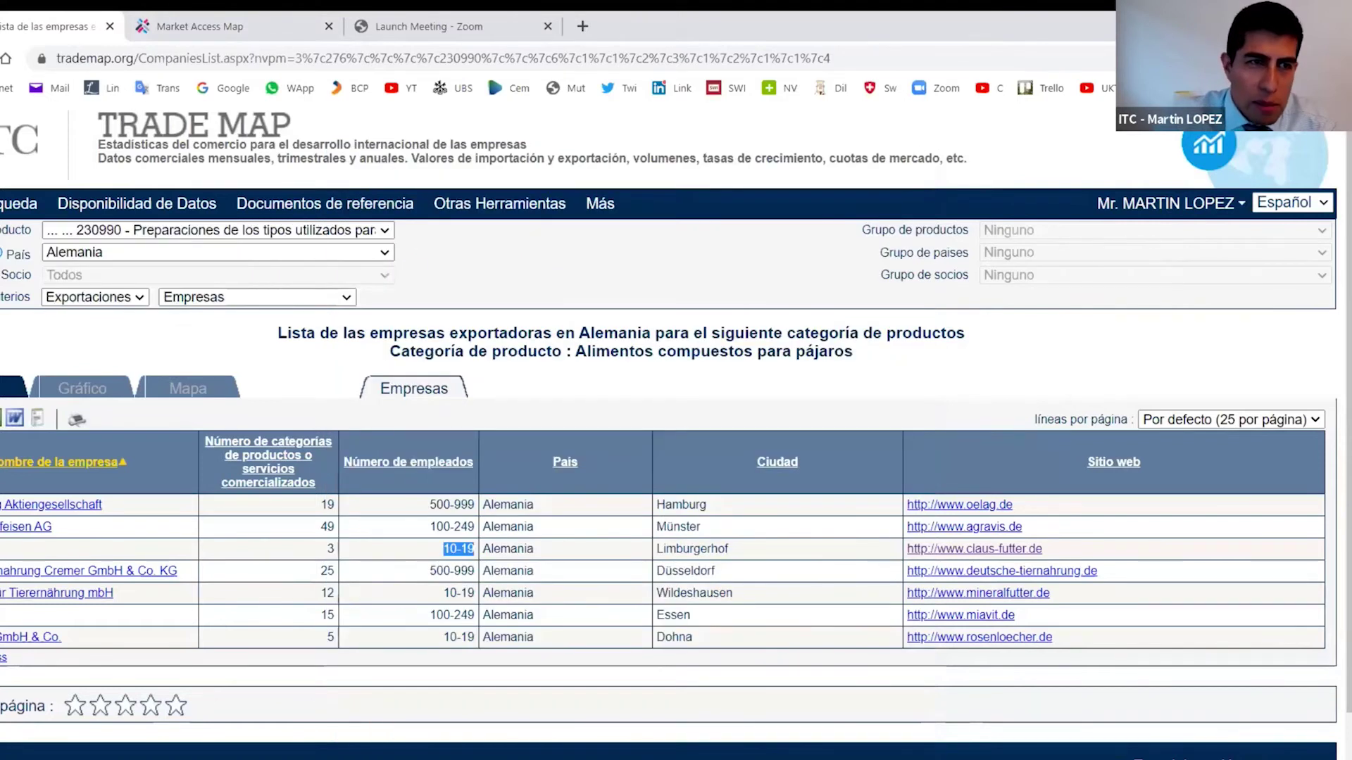
Step: Return to Alemania's importing markets for product 230990 and examine the bubble chart of market diversification prospects
{"action": "left_click", "coordinate": [2, 58]}
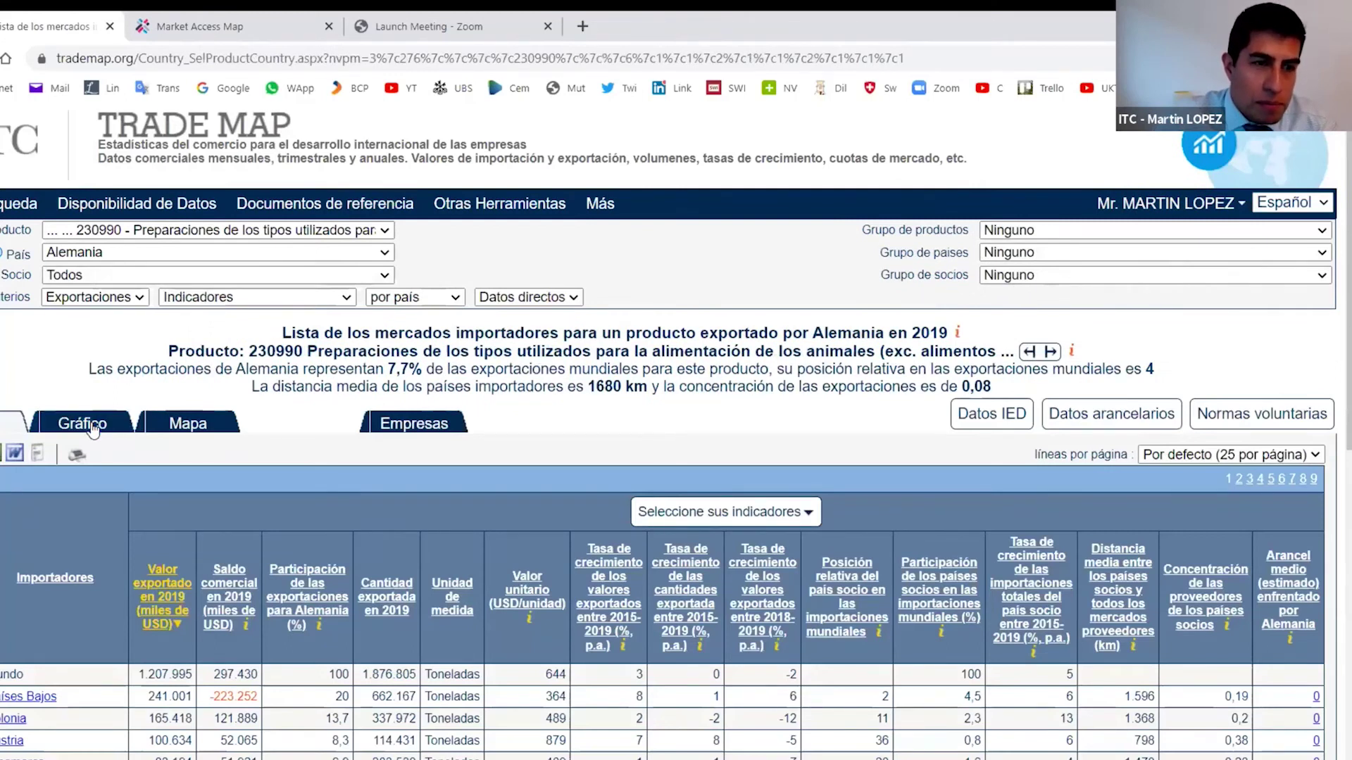
{"action": "left_click", "coordinate": [92, 426]}
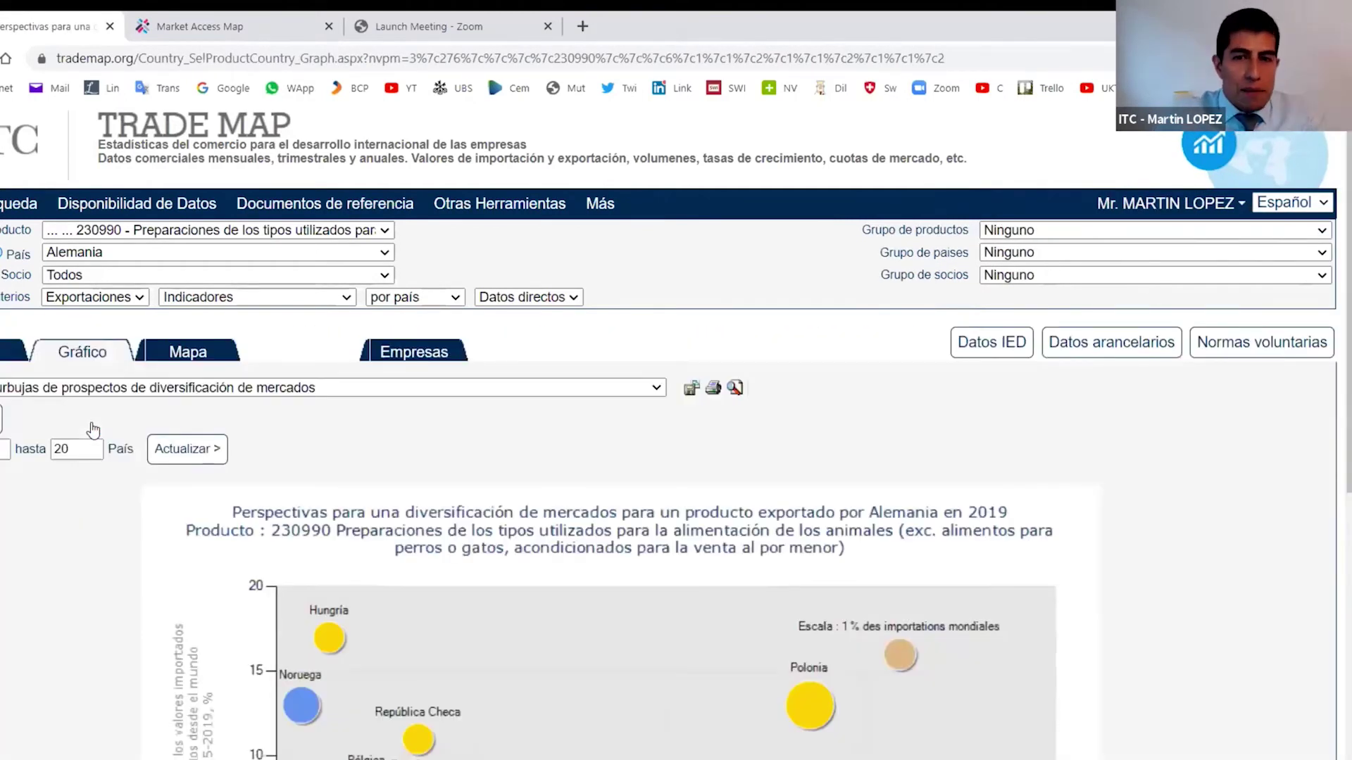
{"action": "left_click", "coordinate": [292, 394]}
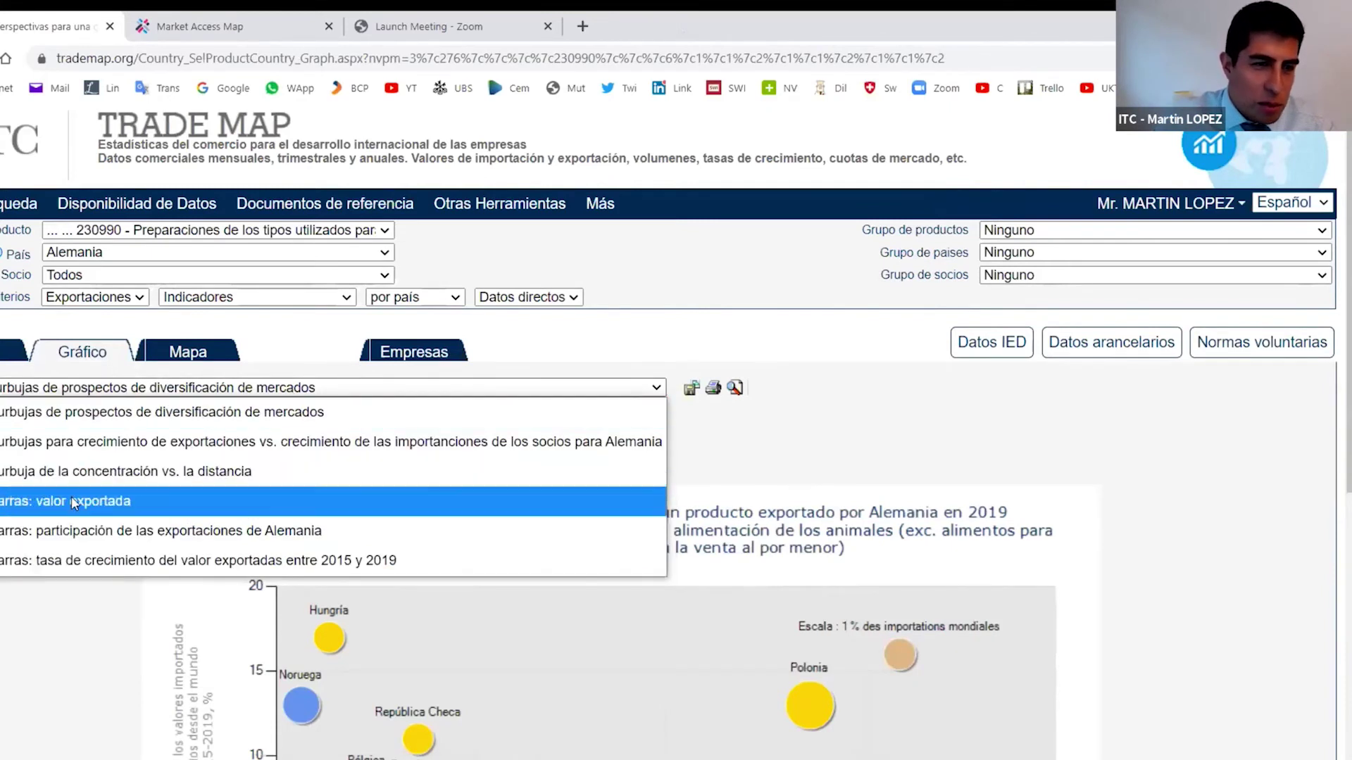
{"action": "left_click", "coordinate": [965, 474]}
{"action": "scroll", "coordinate": [966, 474], "scroll_direction": "down", "scroll_amount": 4}
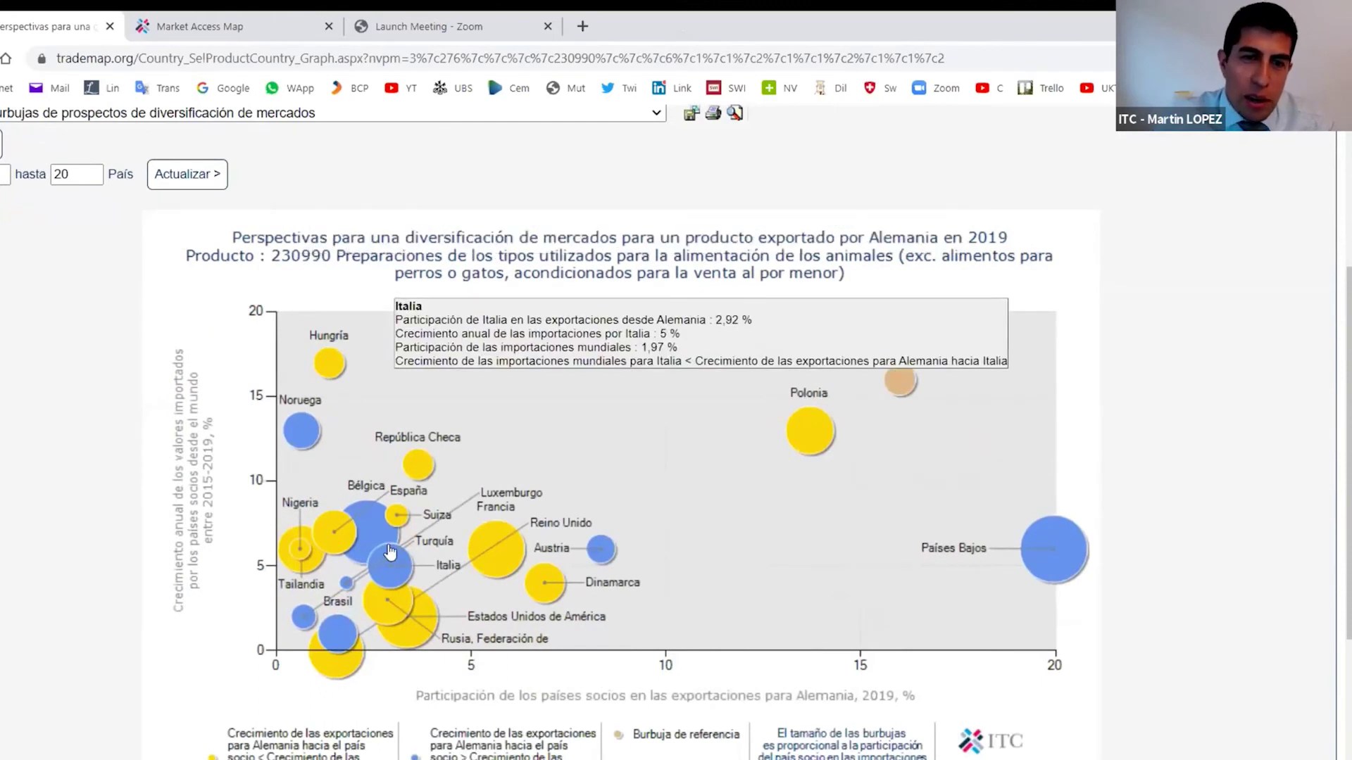
{"action": "scroll", "coordinate": [416, 391], "scroll_direction": "up", "scroll_amount": 3}
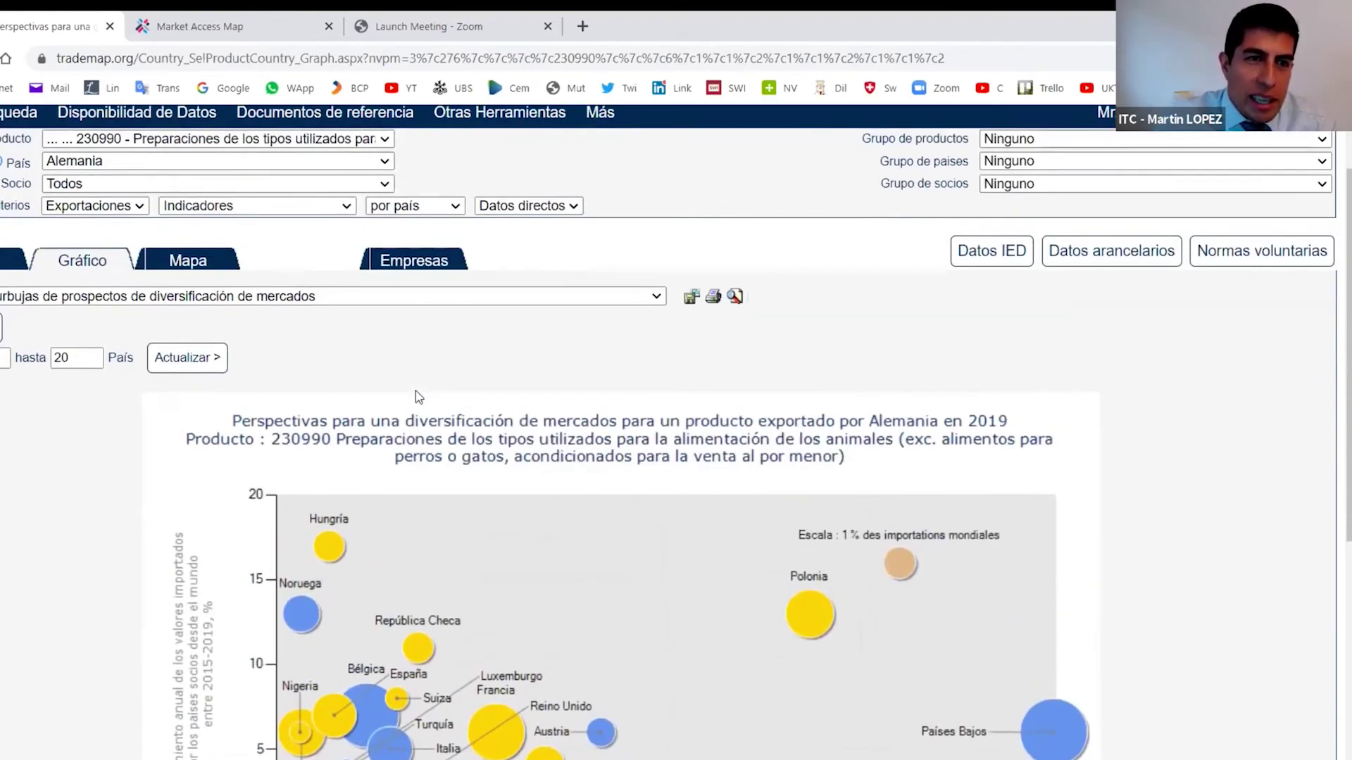
Step: Show the map of markets importing product 230990 from Alemania and check Brasil's share of the exports
{"action": "left_click", "coordinate": [199, 266]}
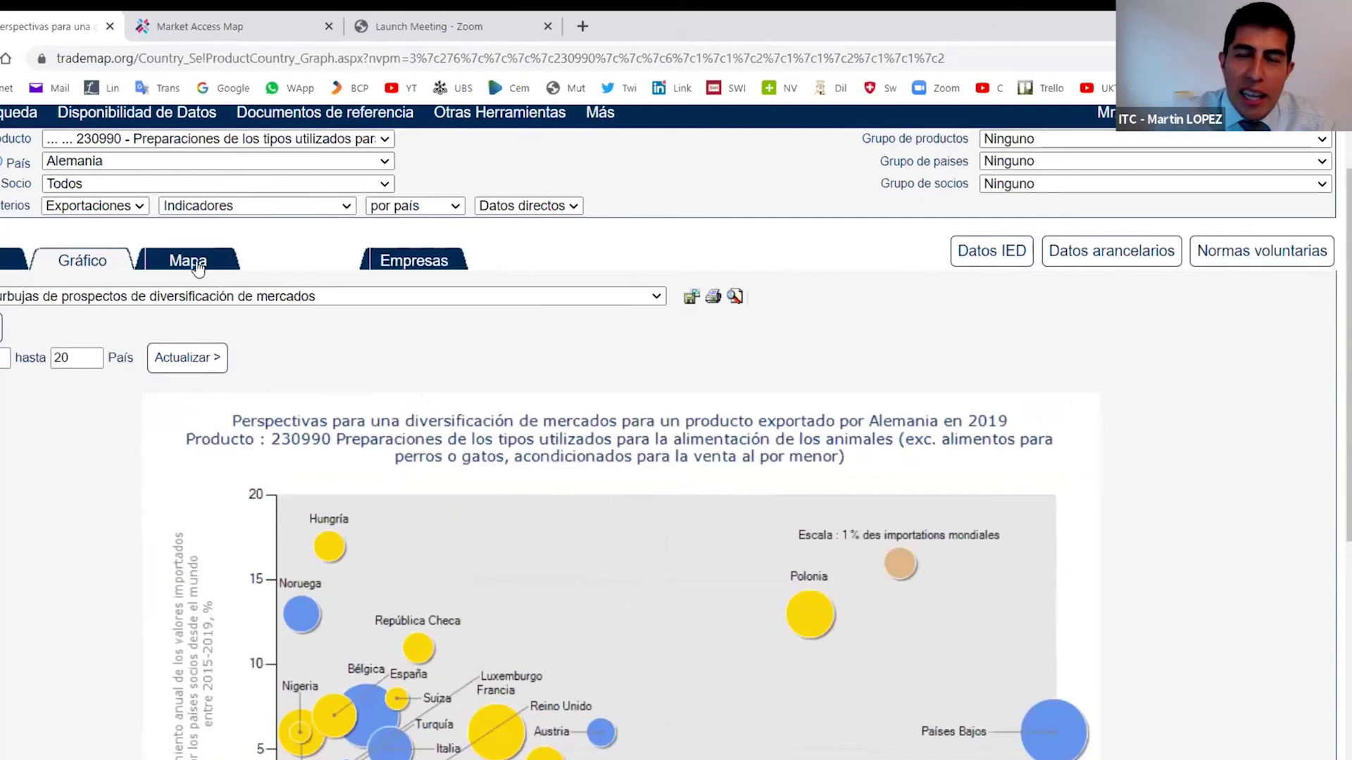
{"action": "scroll", "coordinate": [1144, 581], "scroll_direction": "down", "scroll_amount": 2}
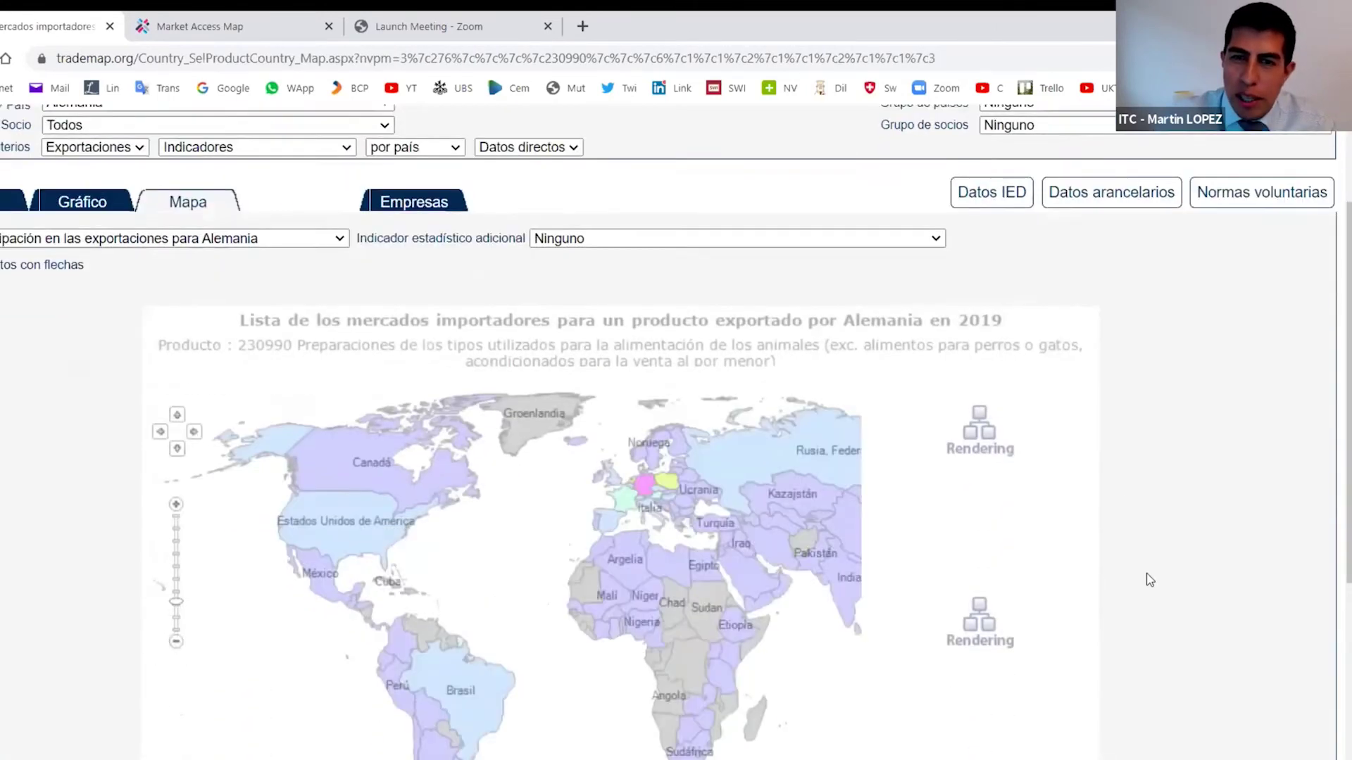
{"action": "scroll", "coordinate": [1150, 580], "scroll_direction": "down", "scroll_amount": 2}
{"action": "scroll", "coordinate": [1150, 580], "scroll_direction": "down", "scroll_amount": 1}
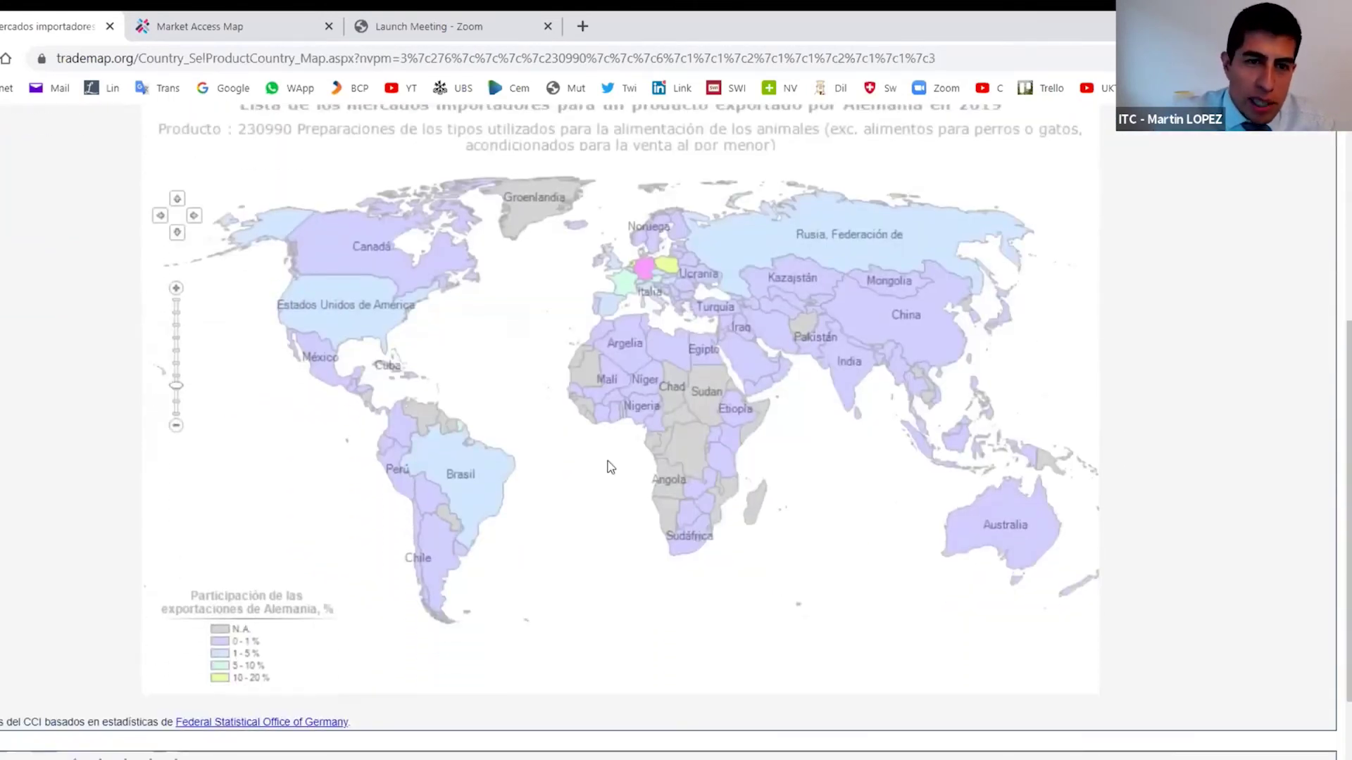
{"action": "mouse_move", "coordinate": [458, 465]}
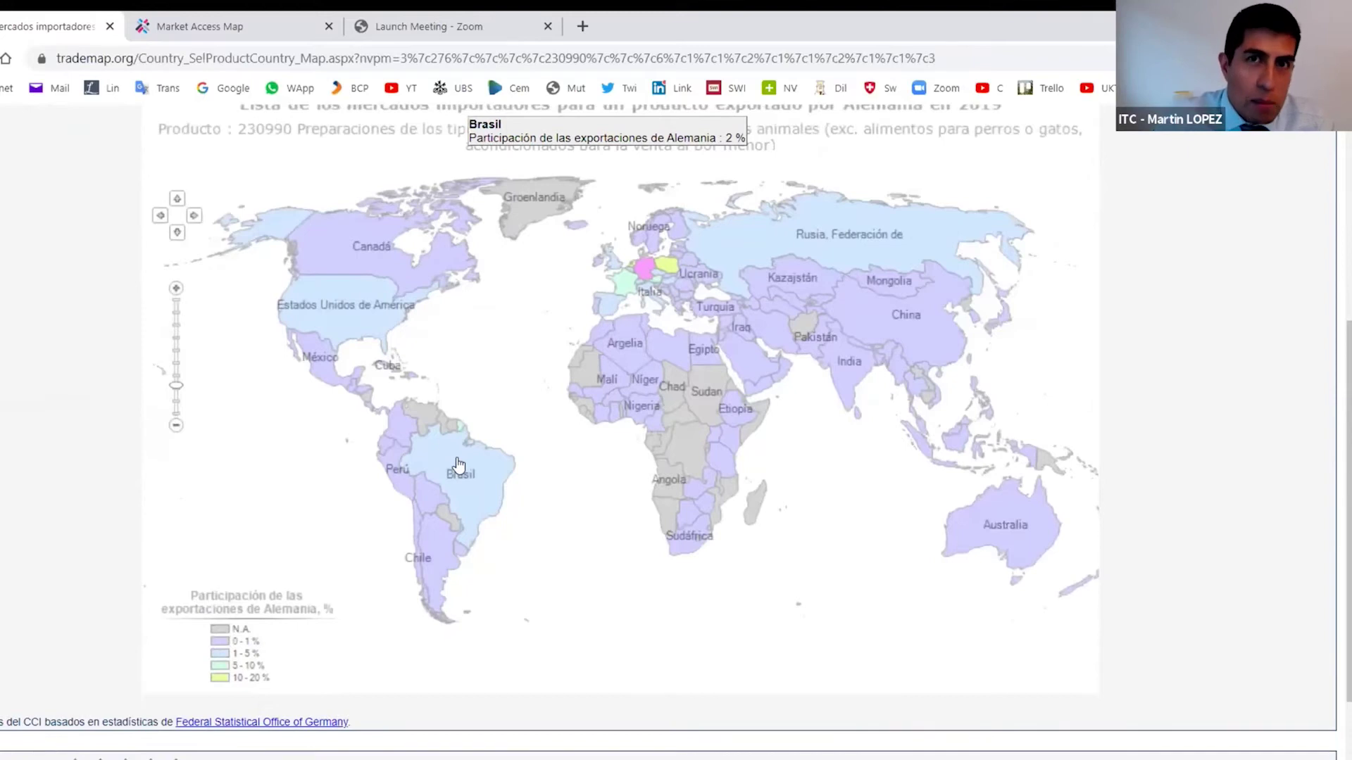
{"action": "scroll", "coordinate": [855, 467], "scroll_direction": "up", "scroll_amount": 2}
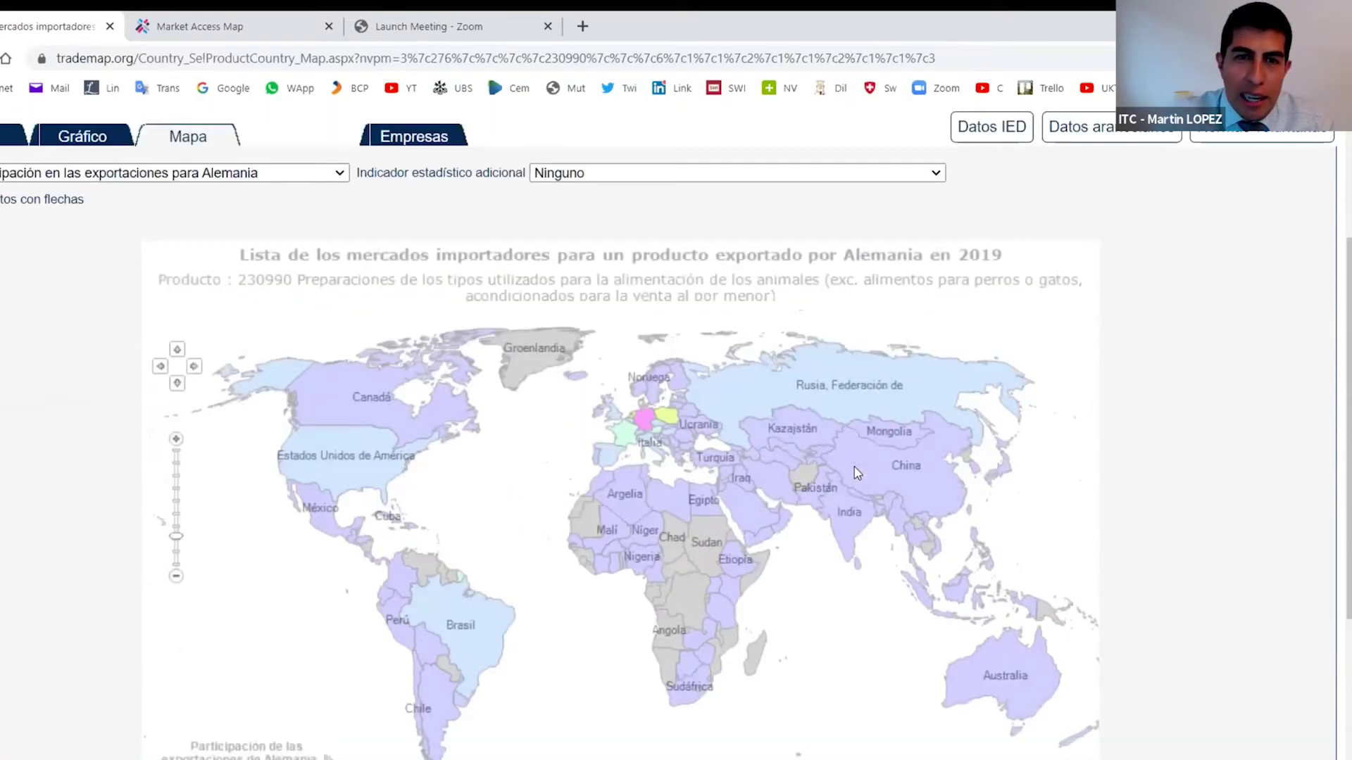
{"action": "scroll", "coordinate": [856, 473], "scroll_direction": "up", "scroll_amount": 2}
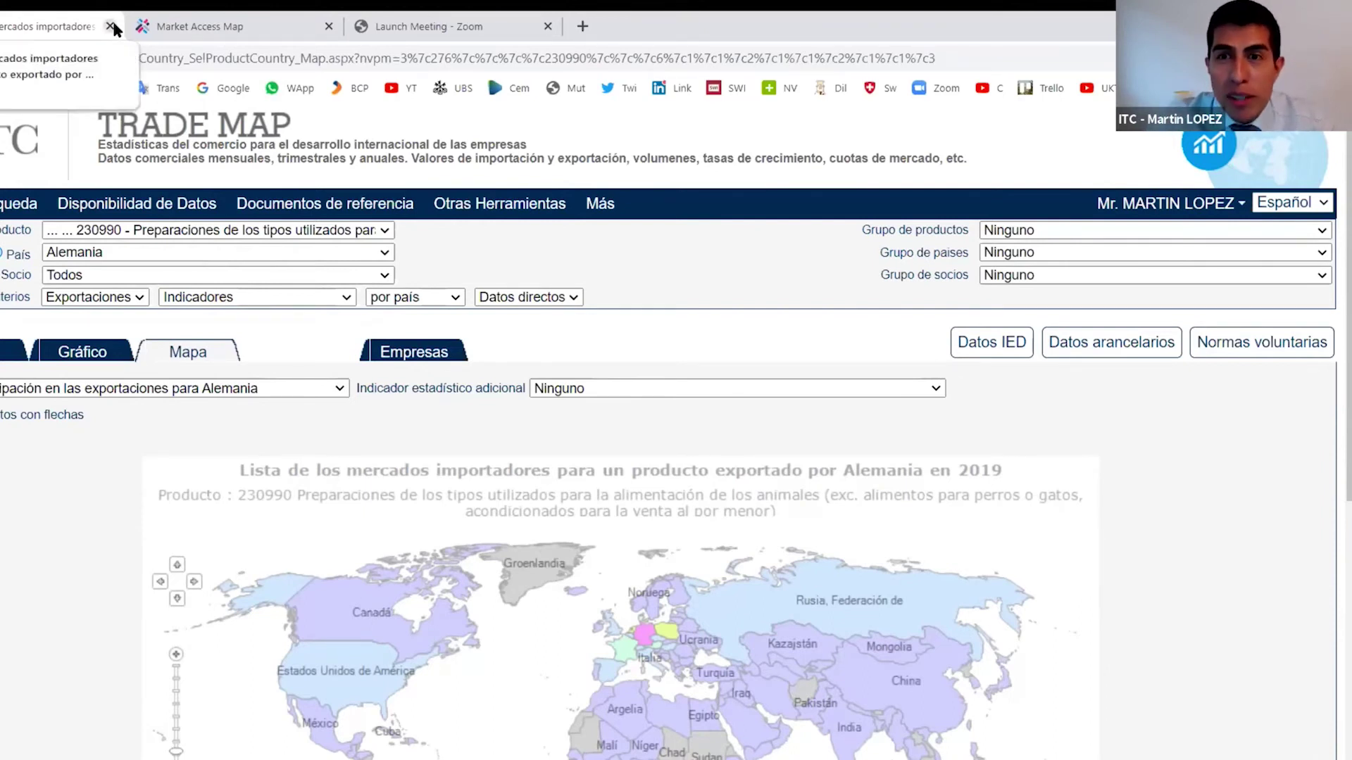
Step: Review the other ITC tools offered, close Trade Map and switch to the Market Access Map home page
{"action": "mouse_move", "coordinate": [519, 208]}
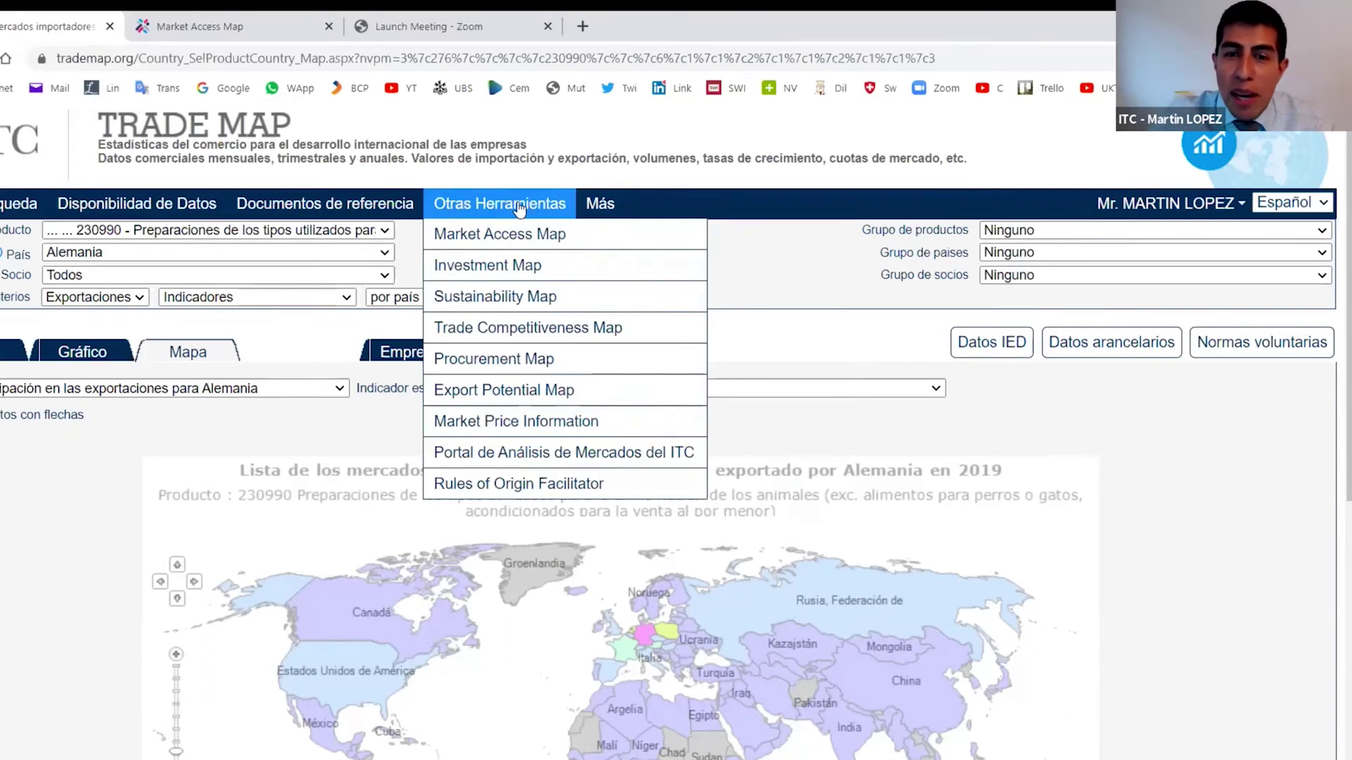
{"action": "mouse_move", "coordinate": [358, 205]}
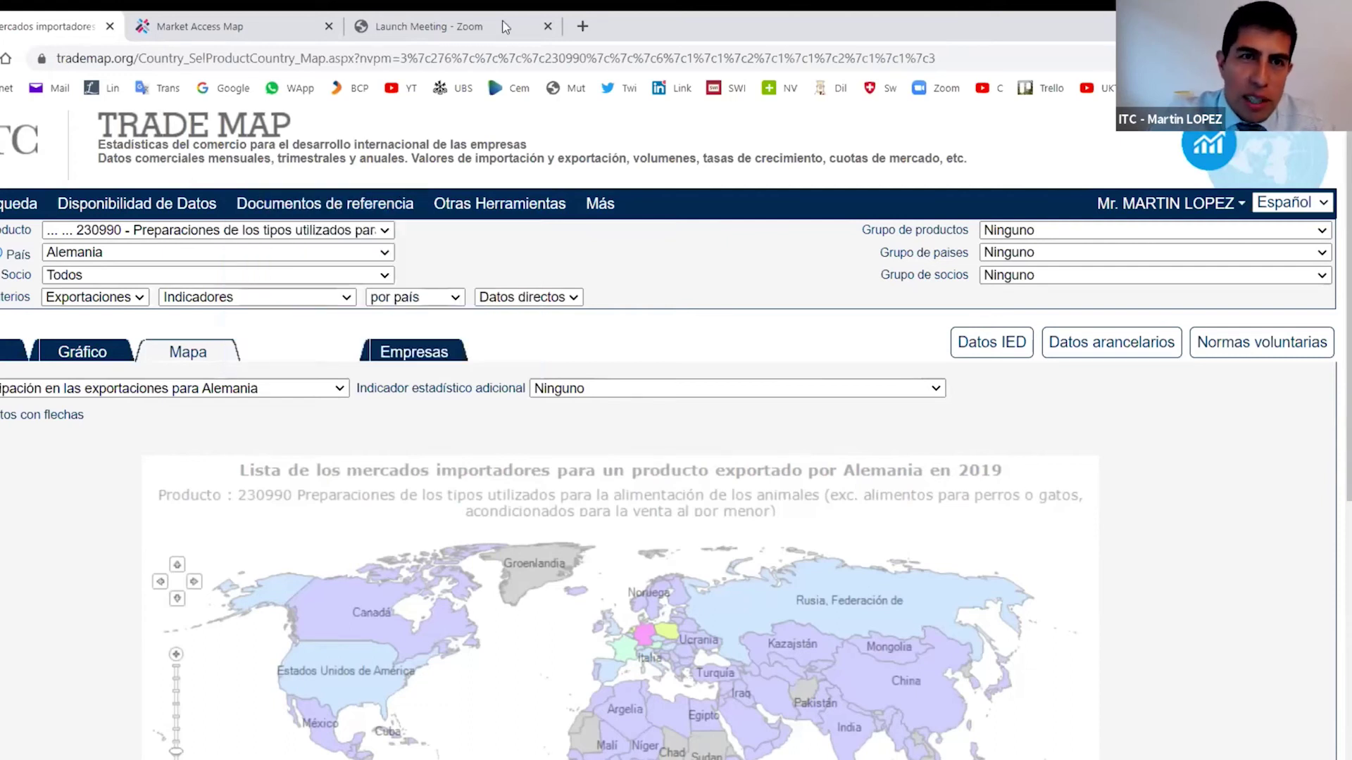
{"action": "left_click", "coordinate": [110, 26]}
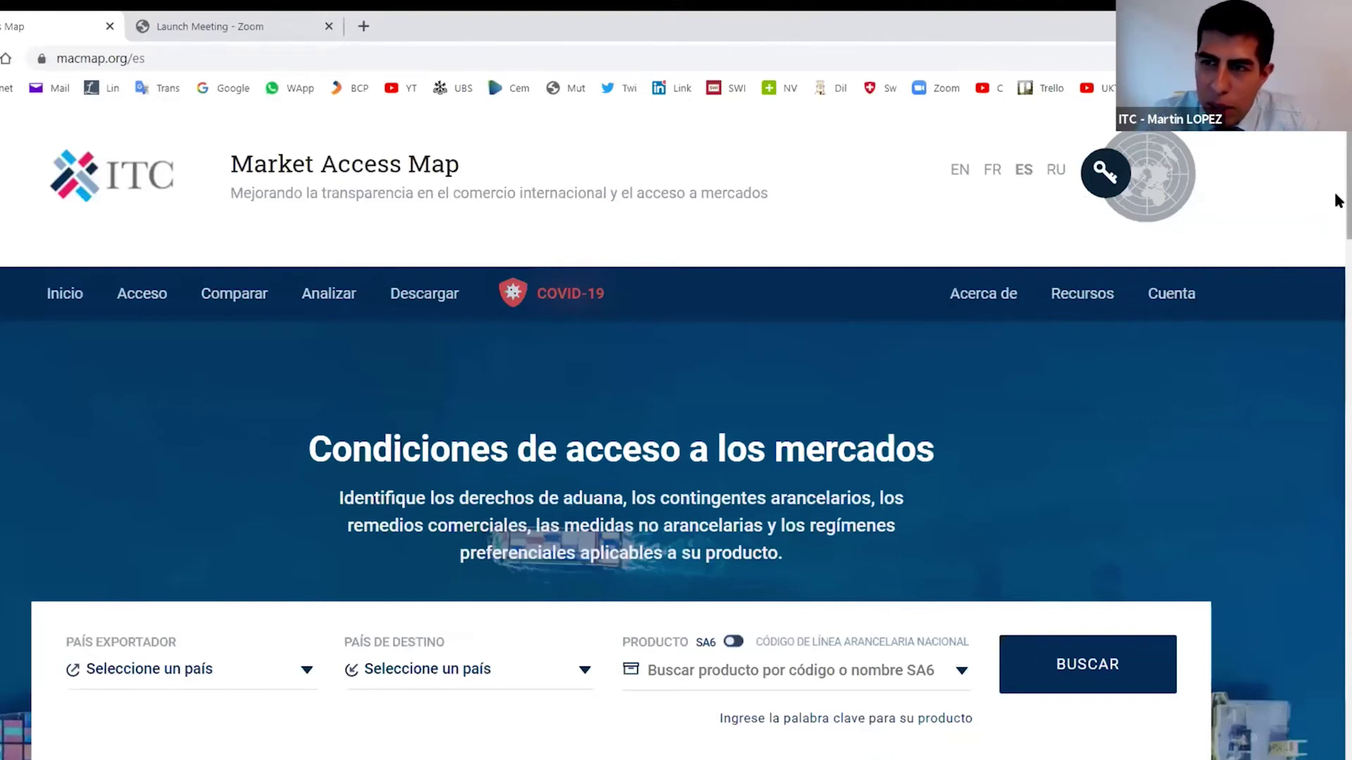
{"action": "scroll", "coordinate": [1163, 462], "scroll_direction": "down", "scroll_amount": 2}
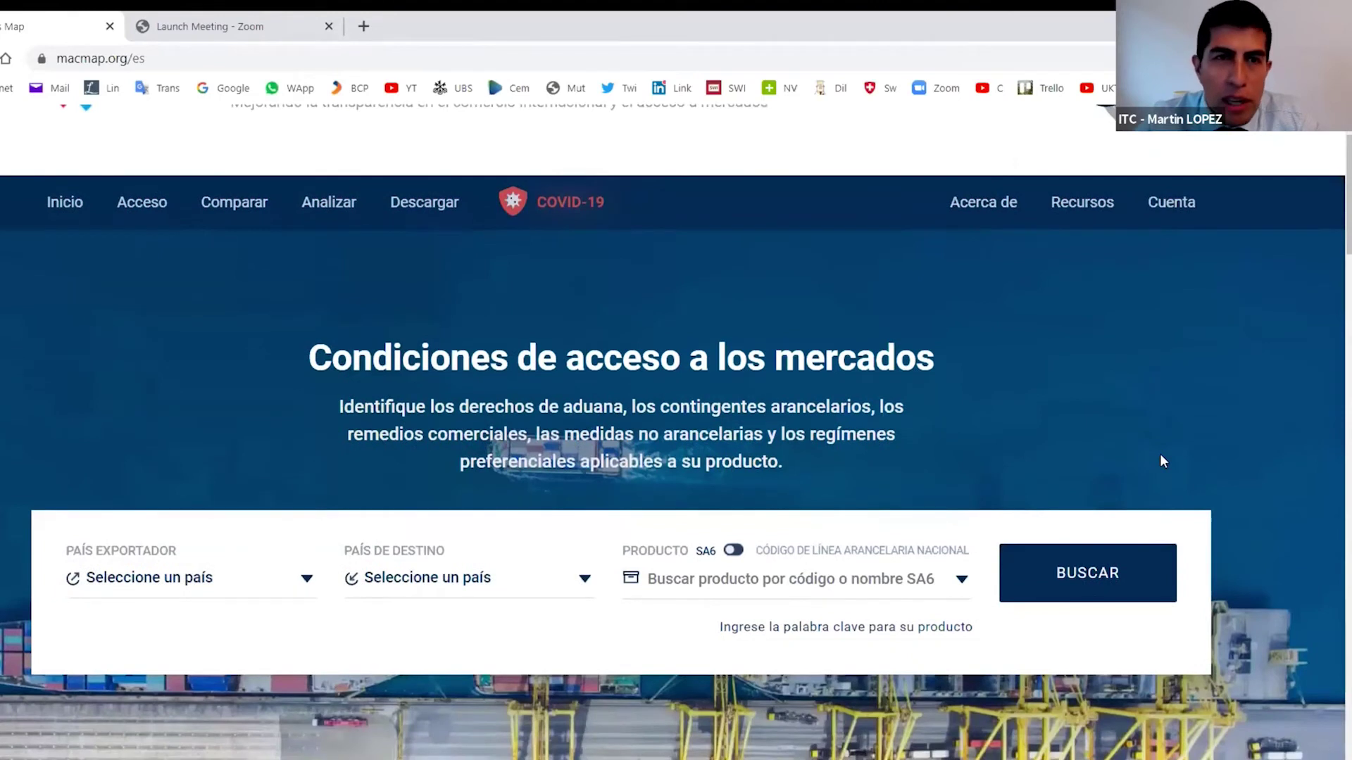
{"action": "scroll", "coordinate": [1163, 462], "scroll_direction": "up", "scroll_amount": 2}
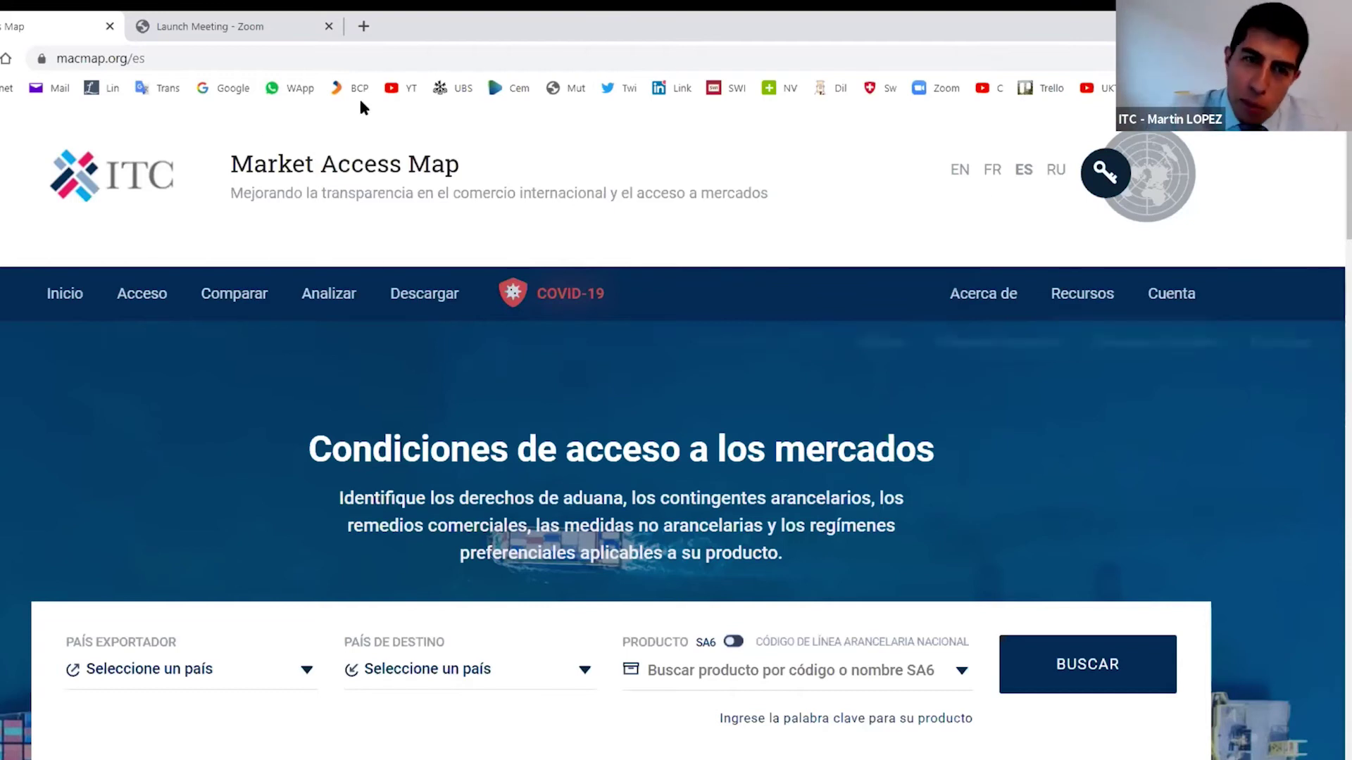
Step: Set Panamá as the exporting country and Suiza as the destination country for the market access conditions search
{"action": "scroll", "coordinate": [768, 484], "scroll_direction": "down", "scroll_amount": 4}
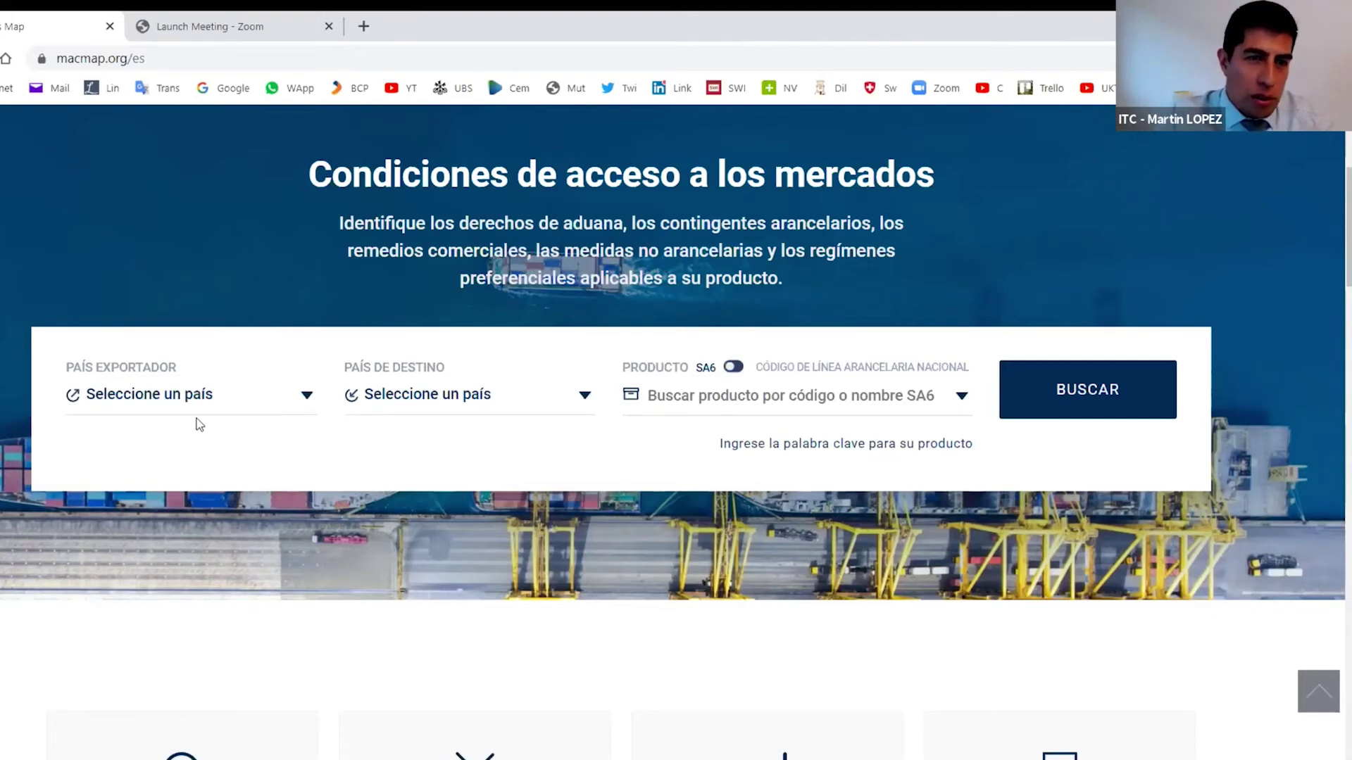
{"action": "left_click", "coordinate": [150, 411]}
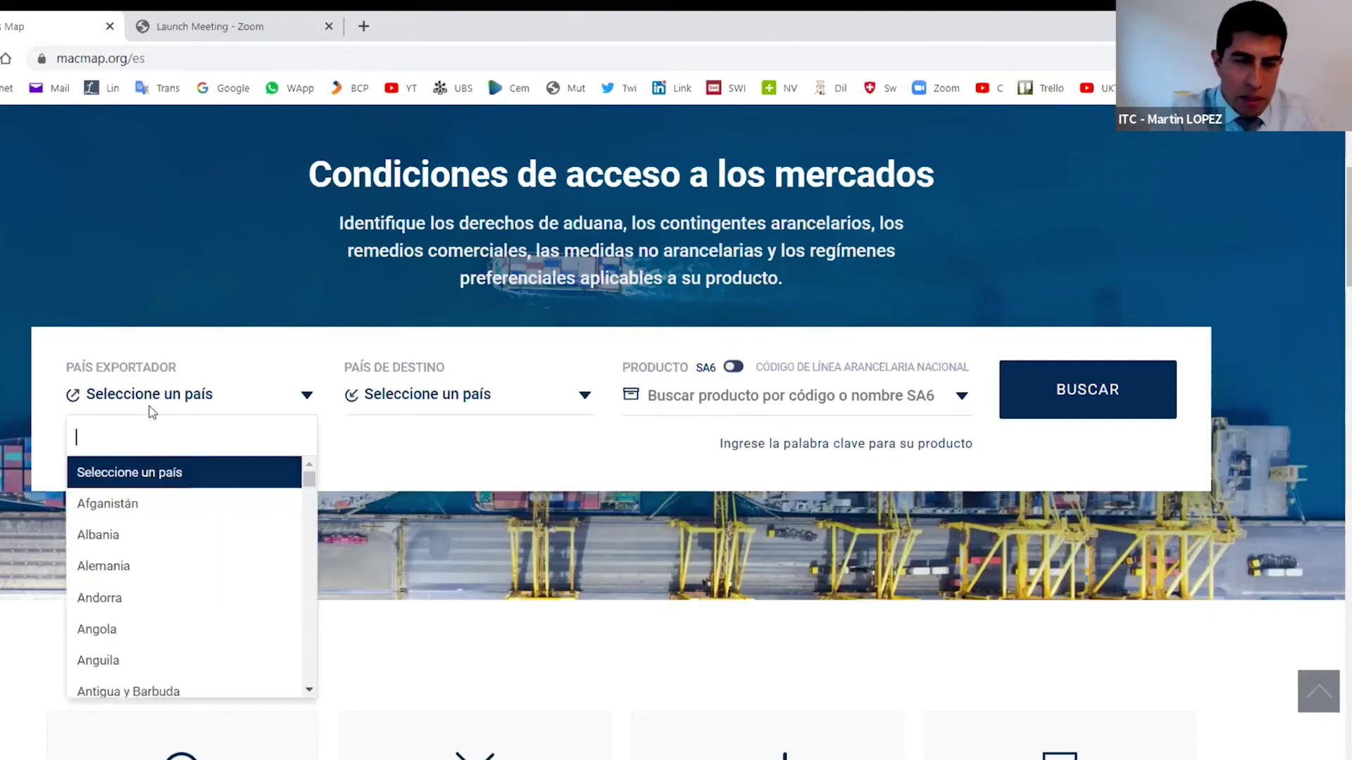
{"action": "type", "text": "pana"}
{"action": "left_click", "coordinate": [90, 473]}
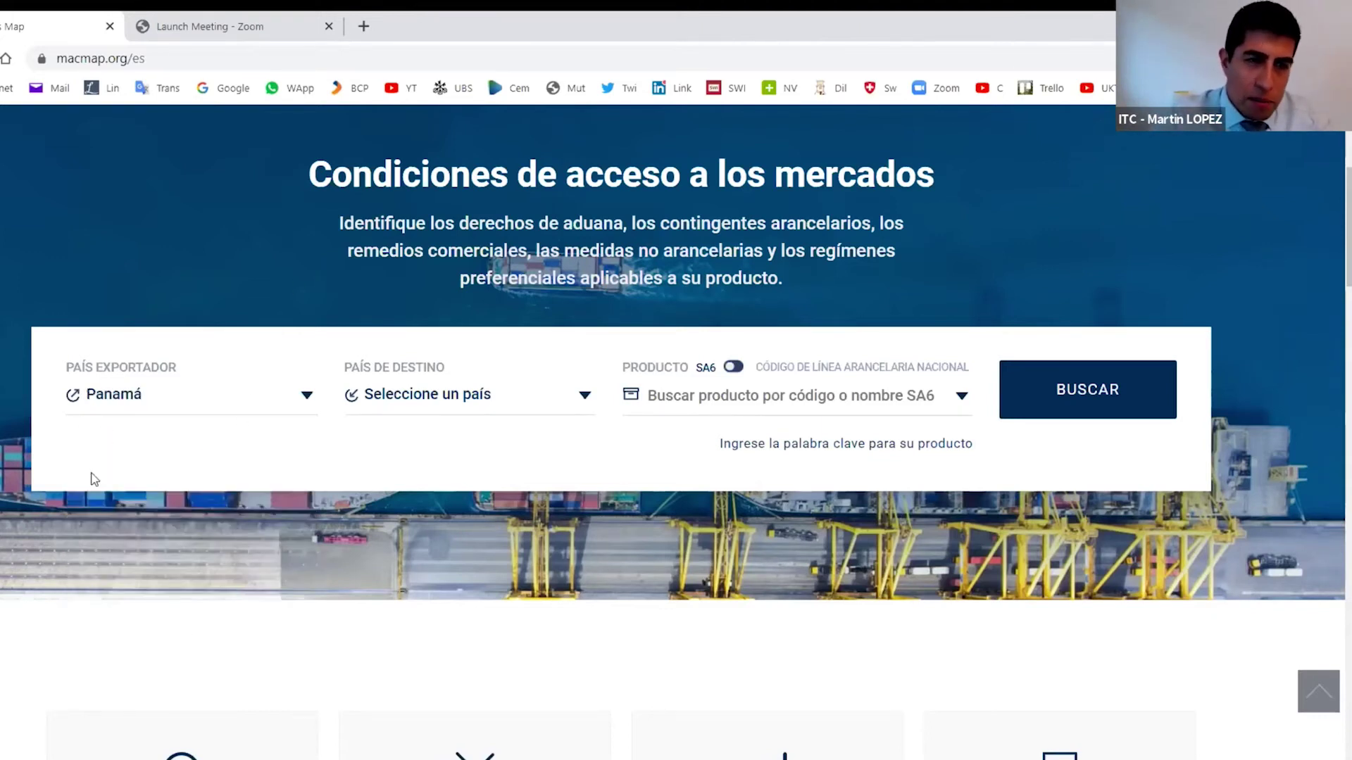
{"action": "left_click", "coordinate": [414, 404]}
{"action": "type", "text": "suiy"}
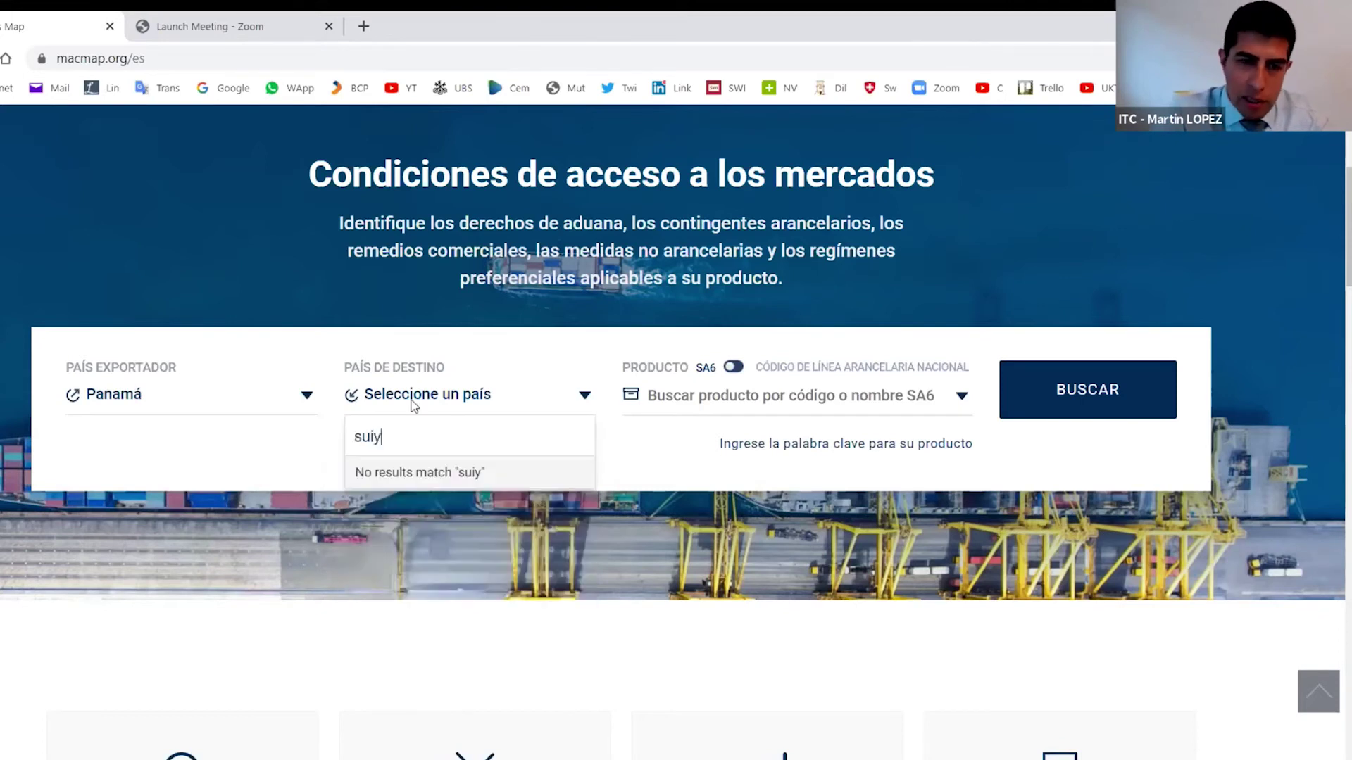
{"action": "key", "text": "BackSpace"}
{"action": "type", "text": "z"}
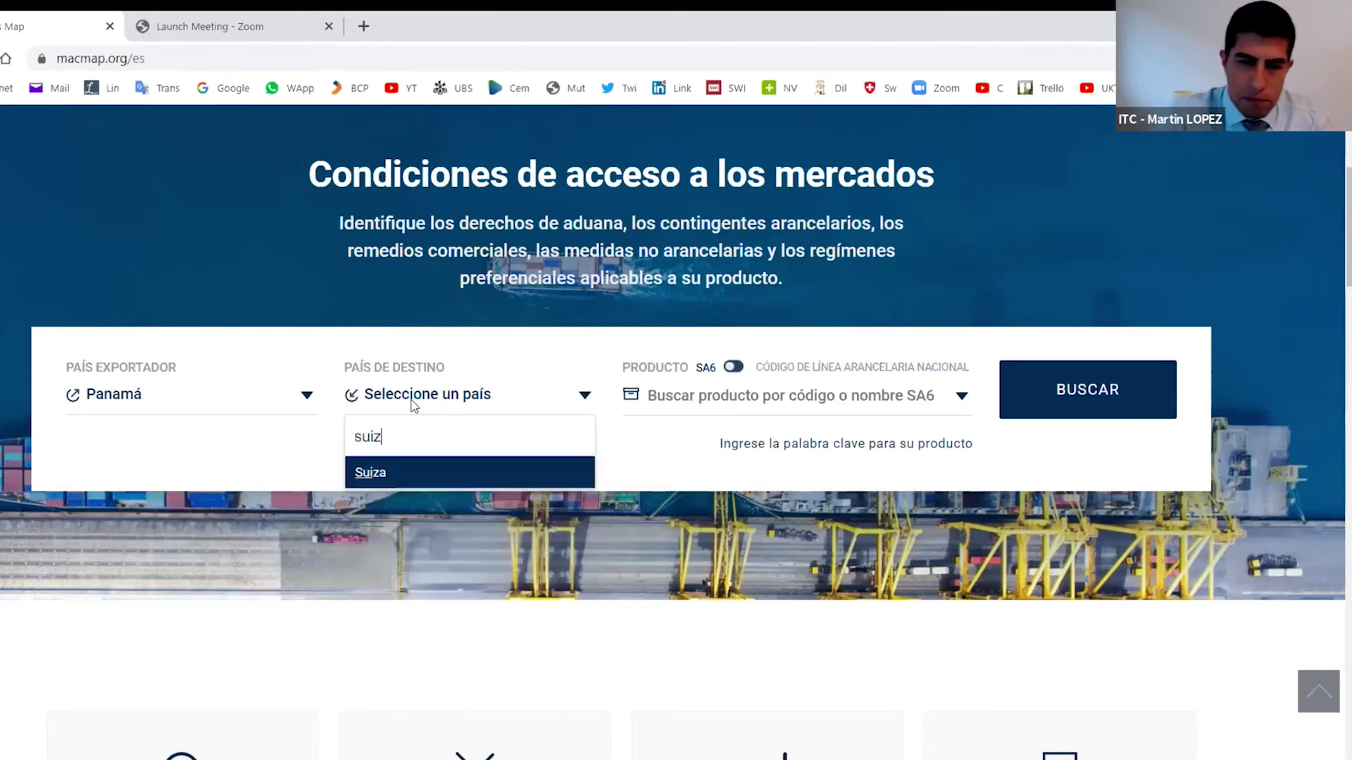
{"action": "left_click", "coordinate": [380, 475]}
Step: Find the antibiotic products by name, choose 300420 as the product and run the market access conditions search
{"action": "left_click", "coordinate": [820, 396]}
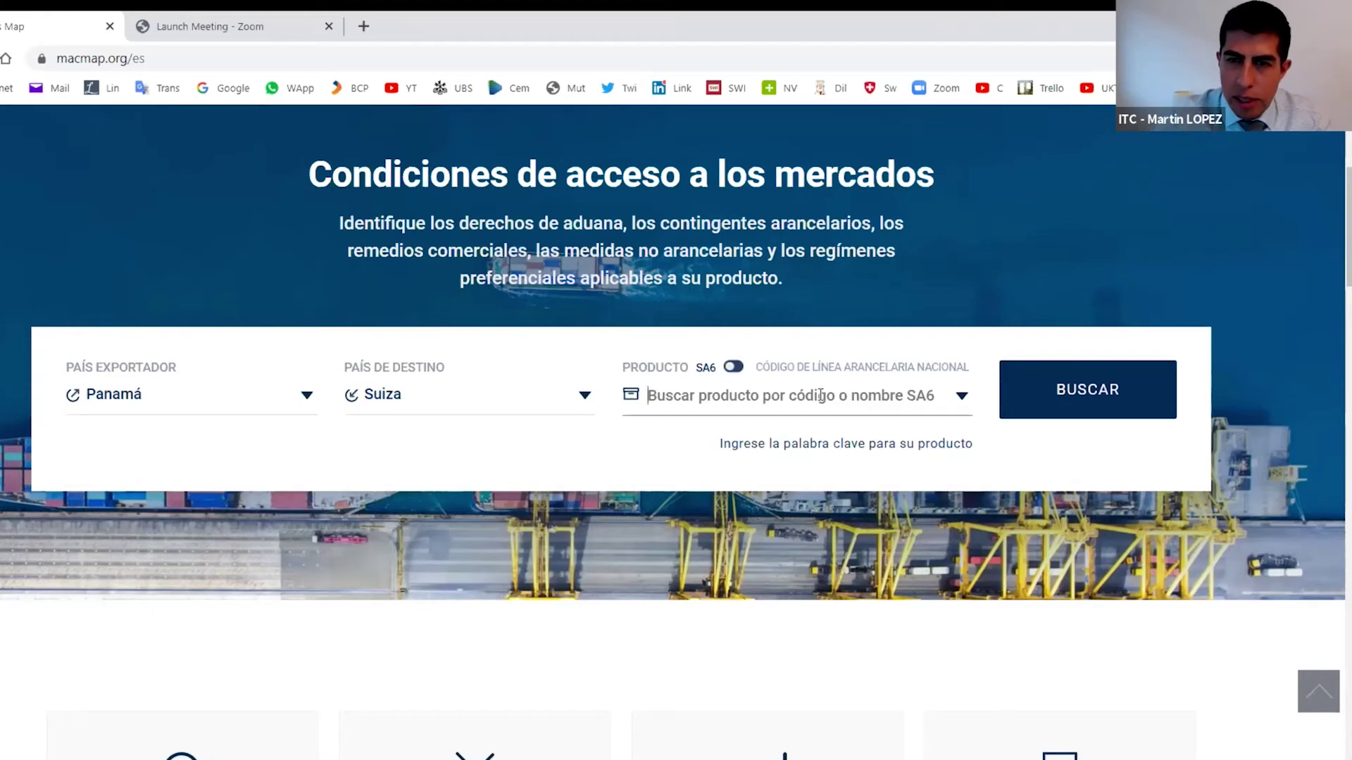
{"action": "type", "text": "anti"}
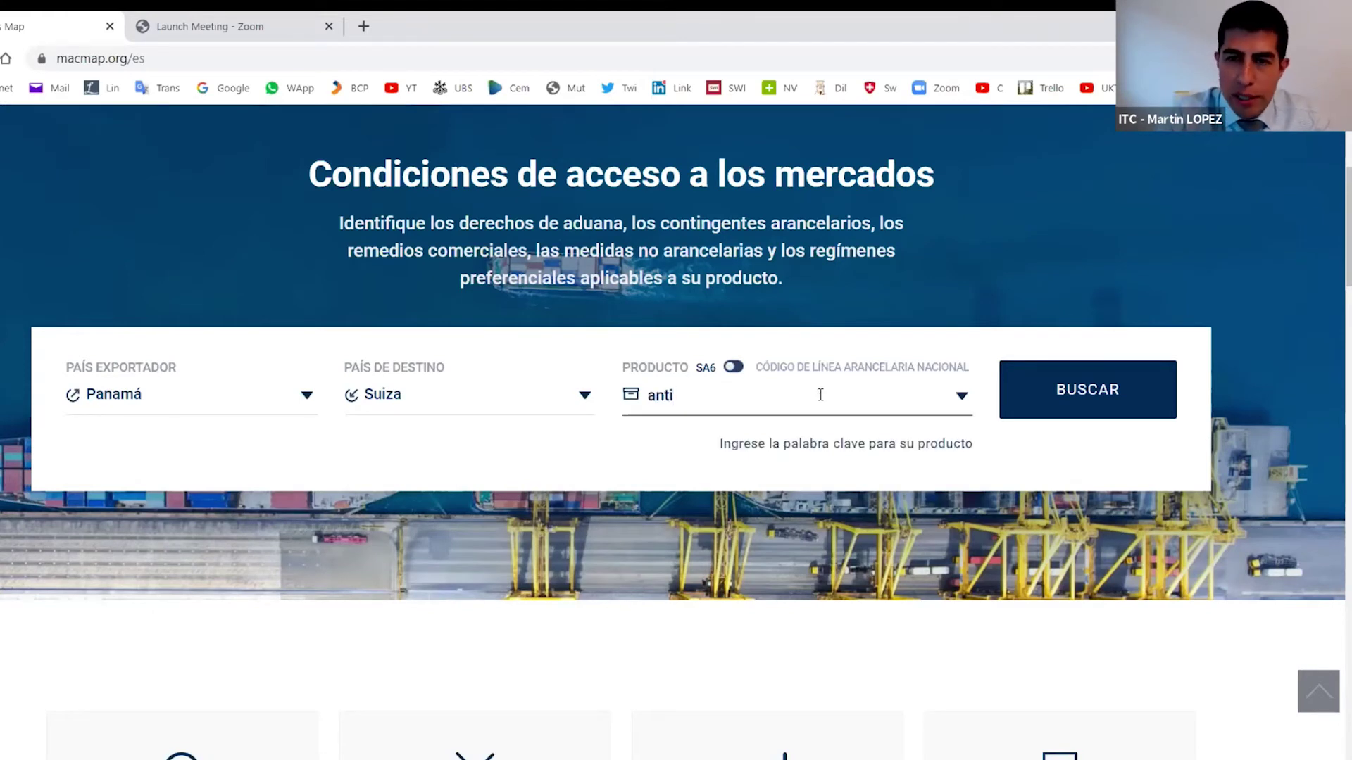
{"action": "type", "text": "bio"}
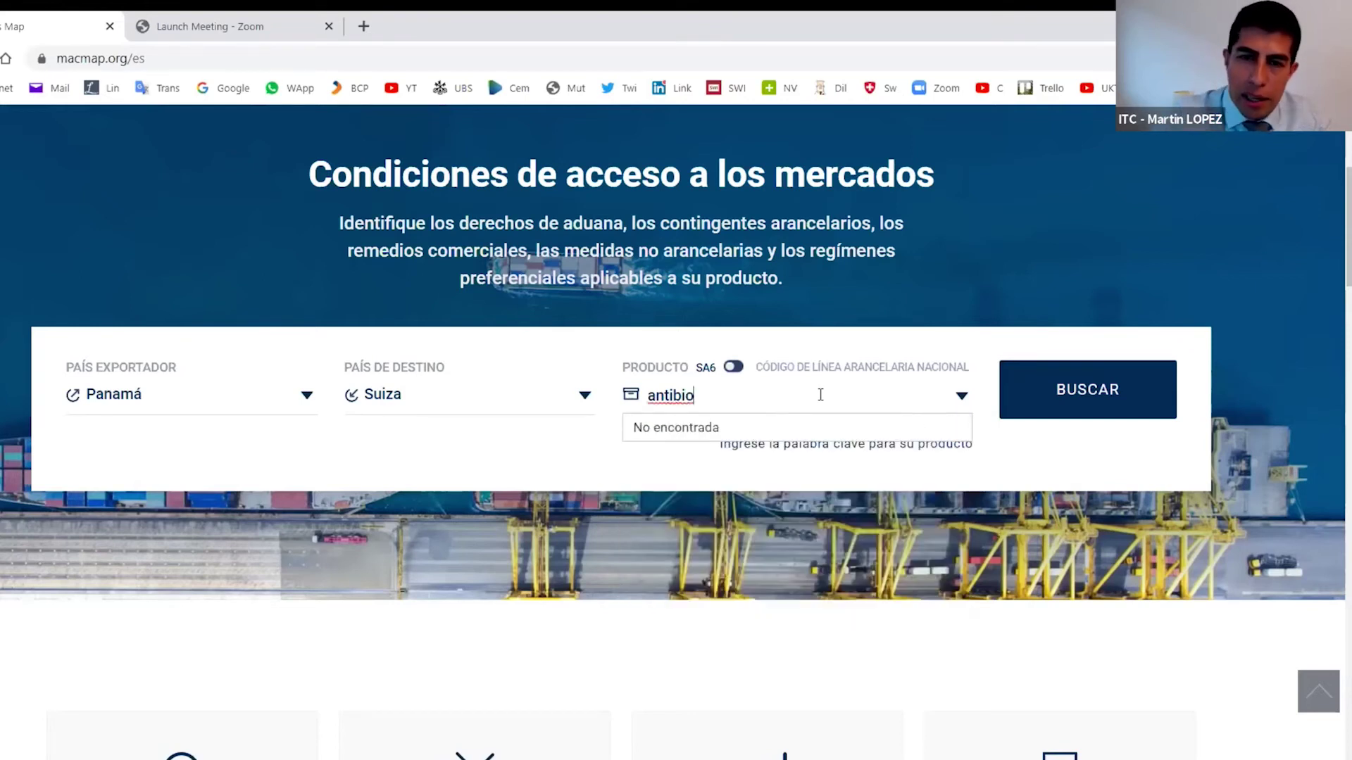
{"action": "key", "text": "BackSpace"}
{"action": "type", "text": "ó"}
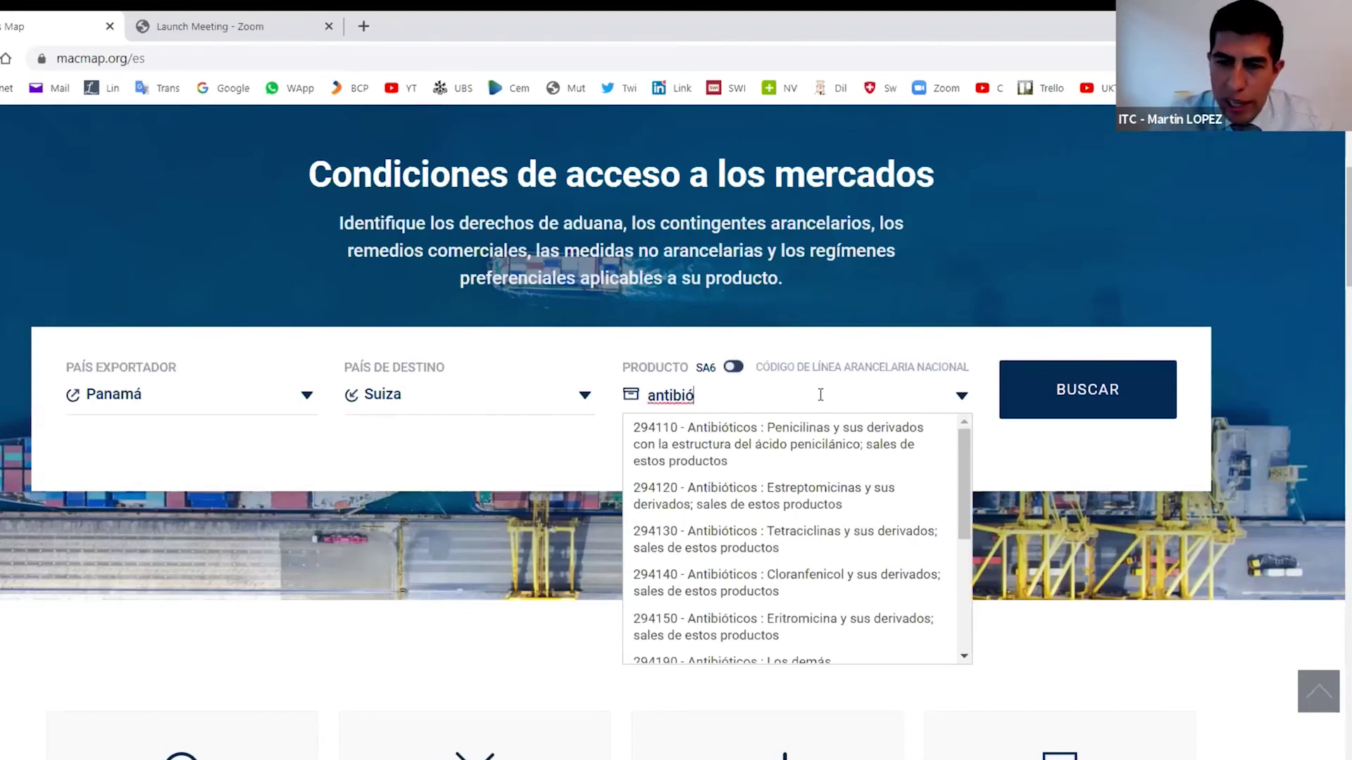
{"action": "scroll", "coordinate": [836, 531], "scroll_direction": "down", "scroll_amount": 4}
{"action": "scroll", "coordinate": [836, 534], "scroll_direction": "up", "scroll_amount": 4}
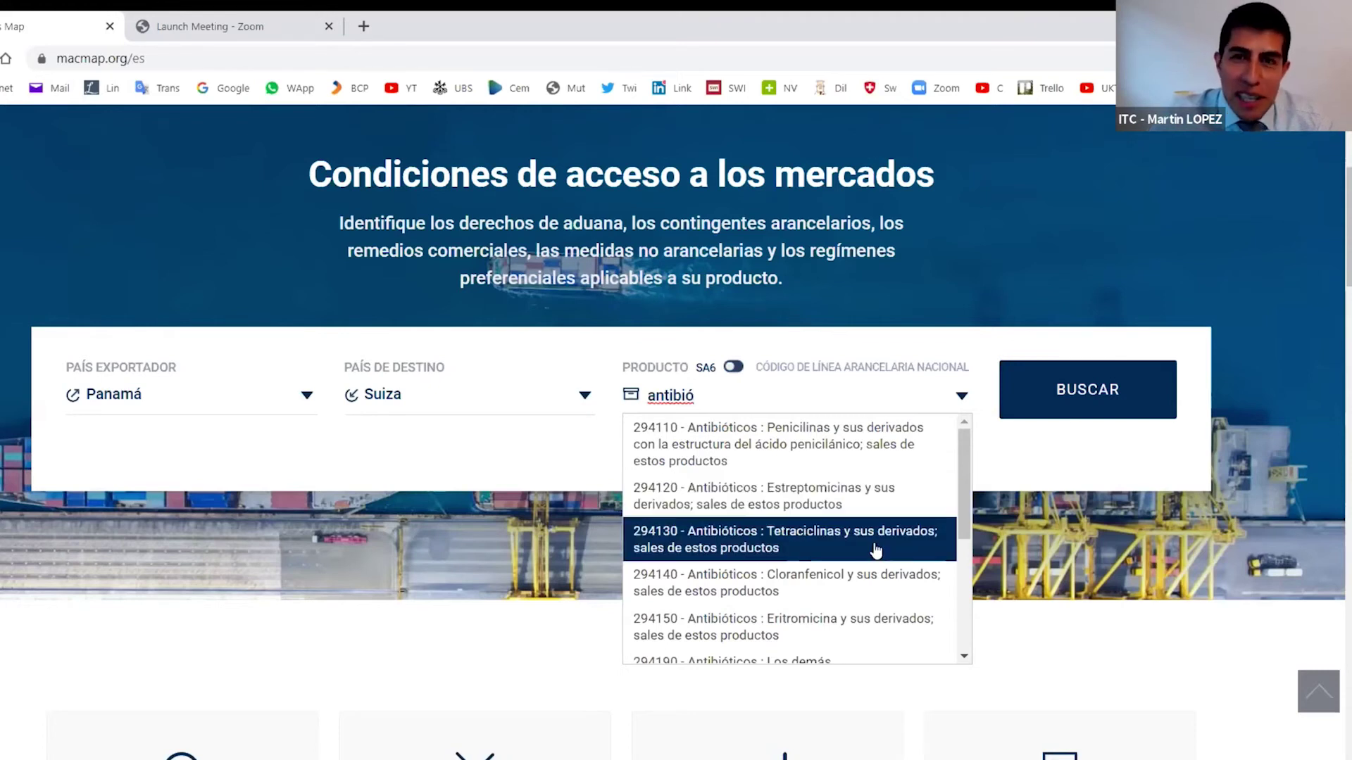
{"action": "left_click_drag", "start_coordinate": [966, 483], "coordinate": [976, 561]}
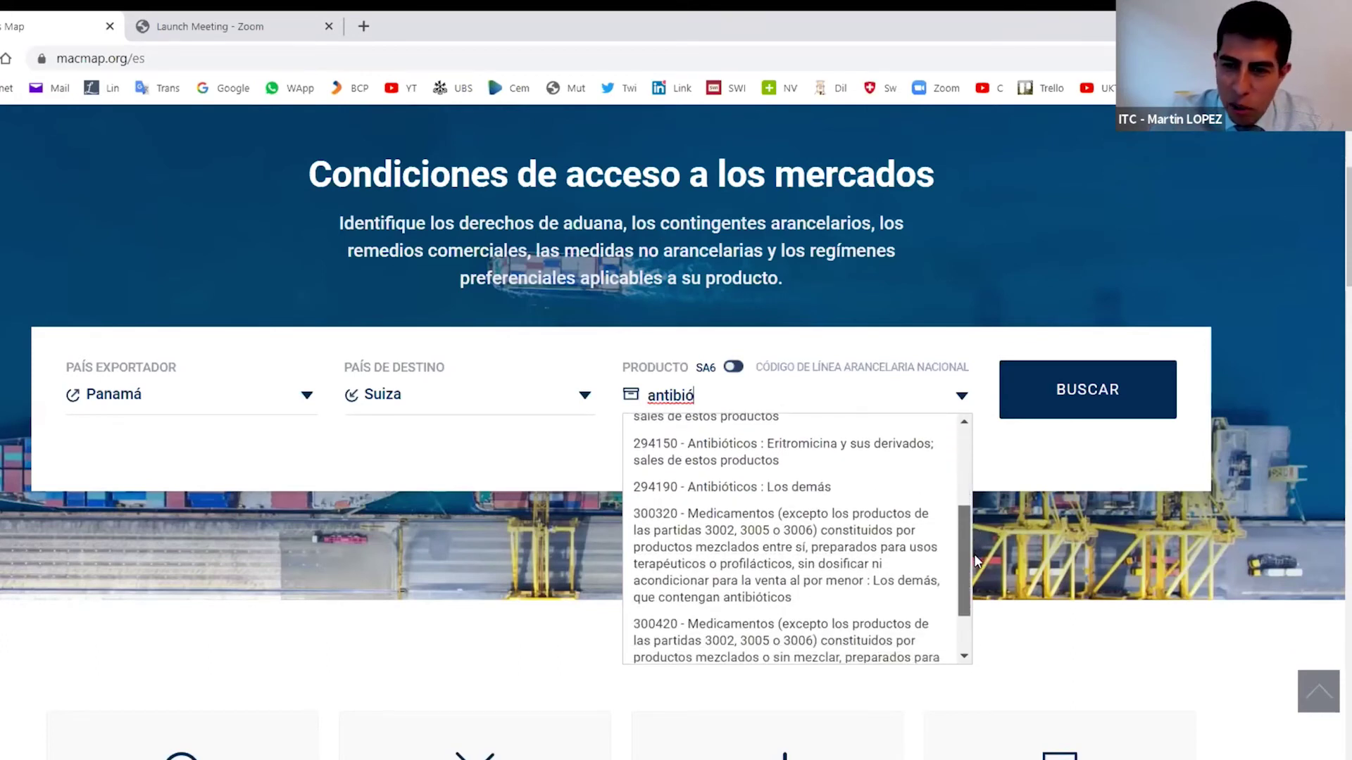
{"action": "scroll", "coordinate": [820, 606], "scroll_direction": "down", "scroll_amount": 1}
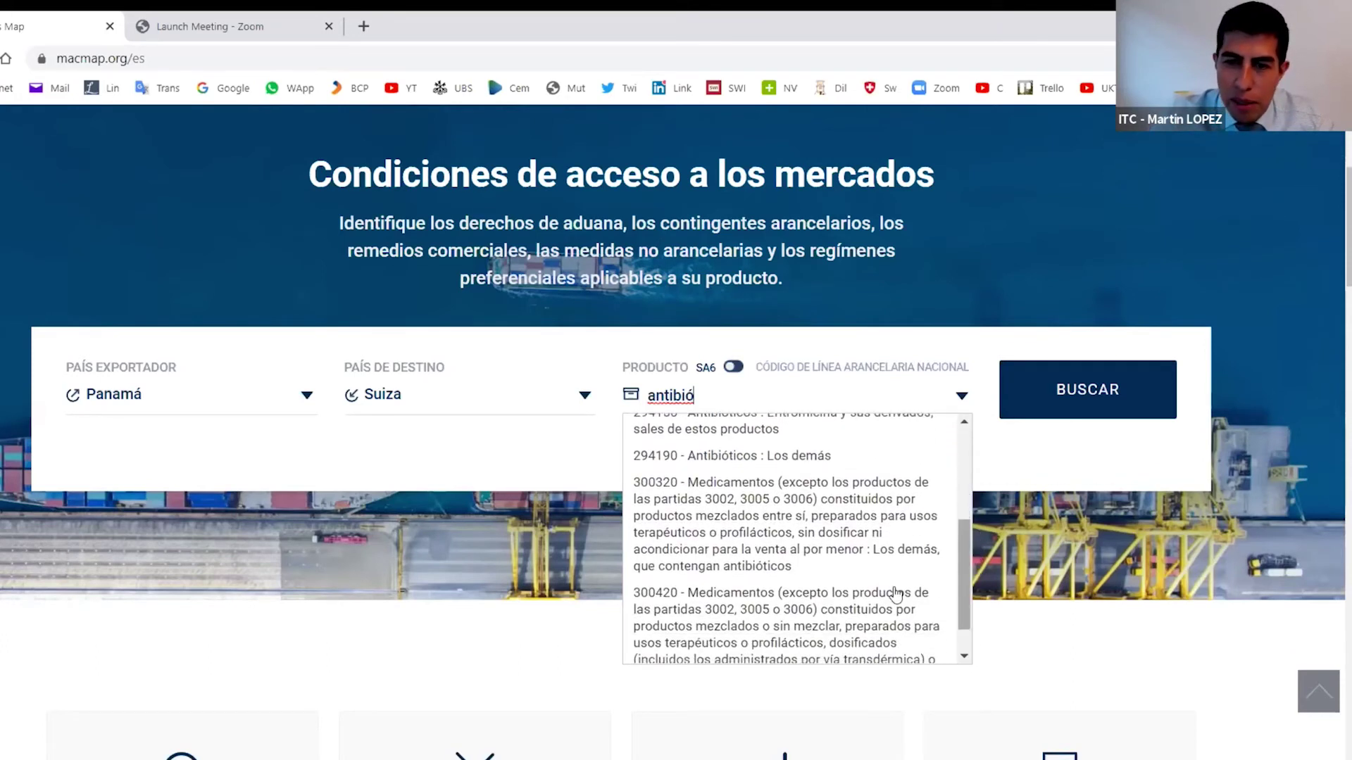
{"action": "left_click", "coordinate": [820, 609]}
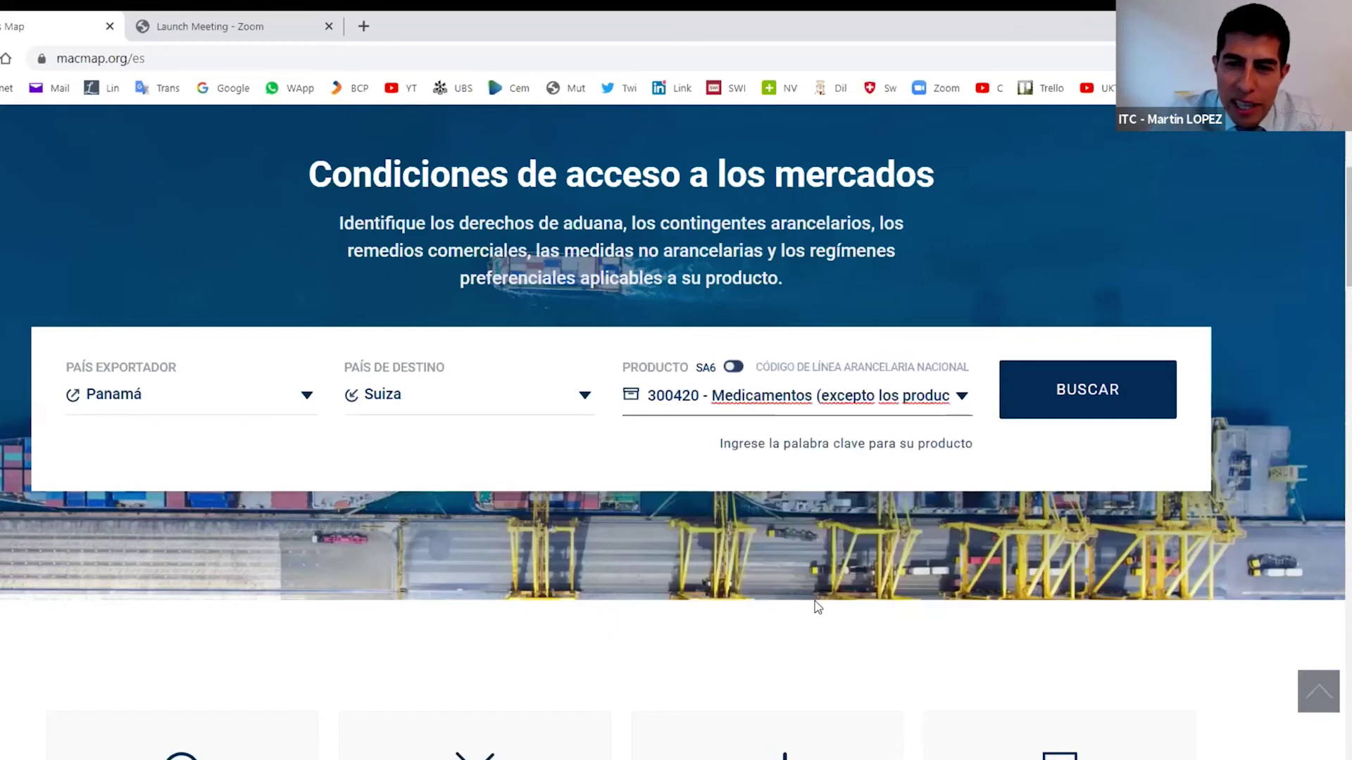
{"action": "left_click", "coordinate": [1051, 390]}
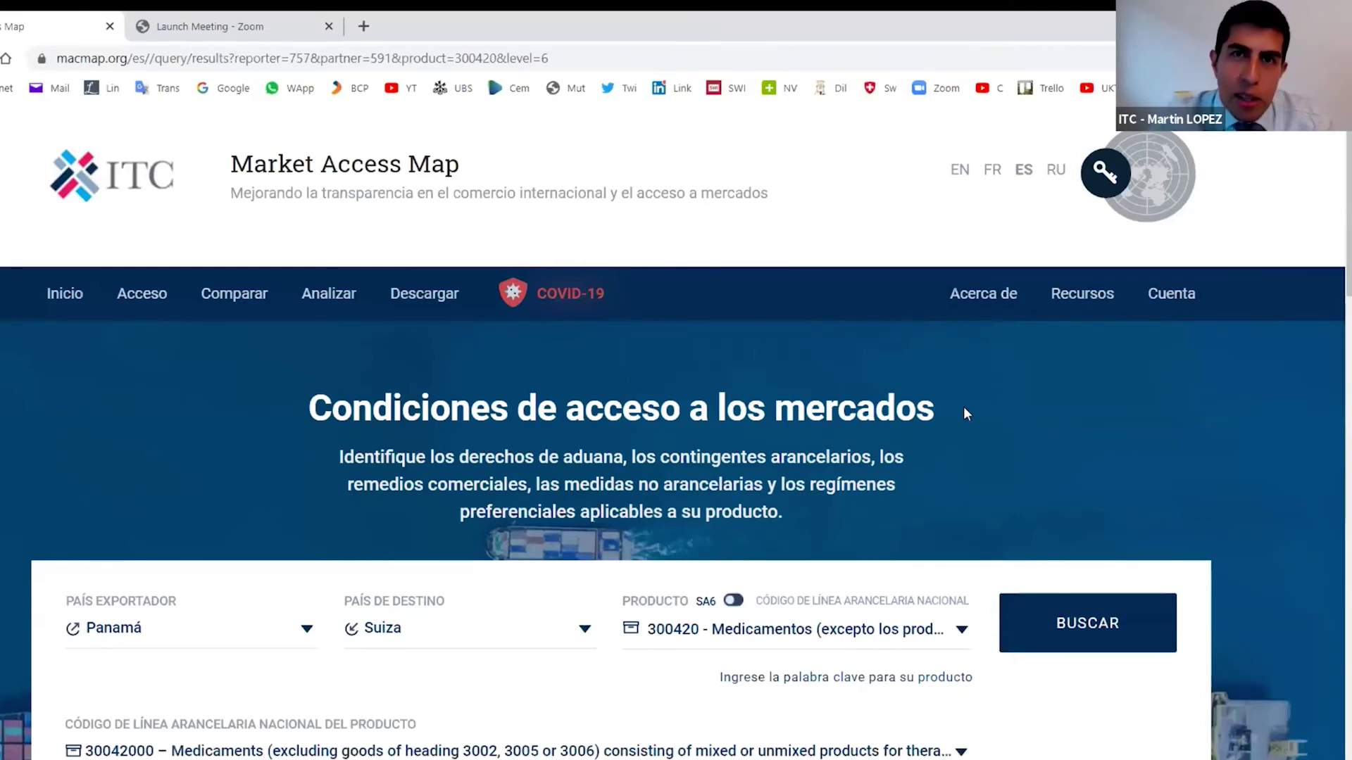
Step: Review the customs duties, trade remedies and regulatory import requirements for product 30042000 exported from Panamá to Suiza
{"action": "scroll", "coordinate": [966, 413], "scroll_direction": "down", "scroll_amount": 8}
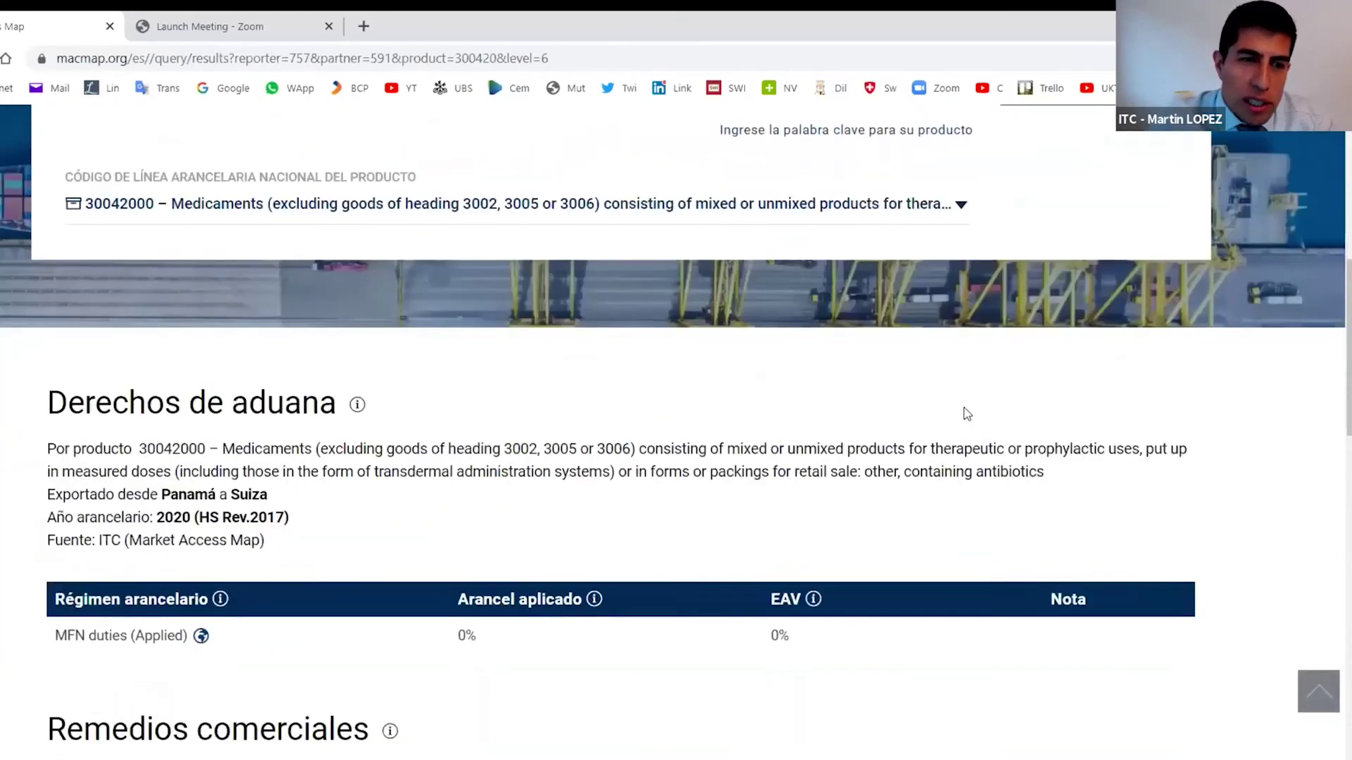
{"action": "scroll", "coordinate": [966, 413], "scroll_direction": "down", "scroll_amount": 1}
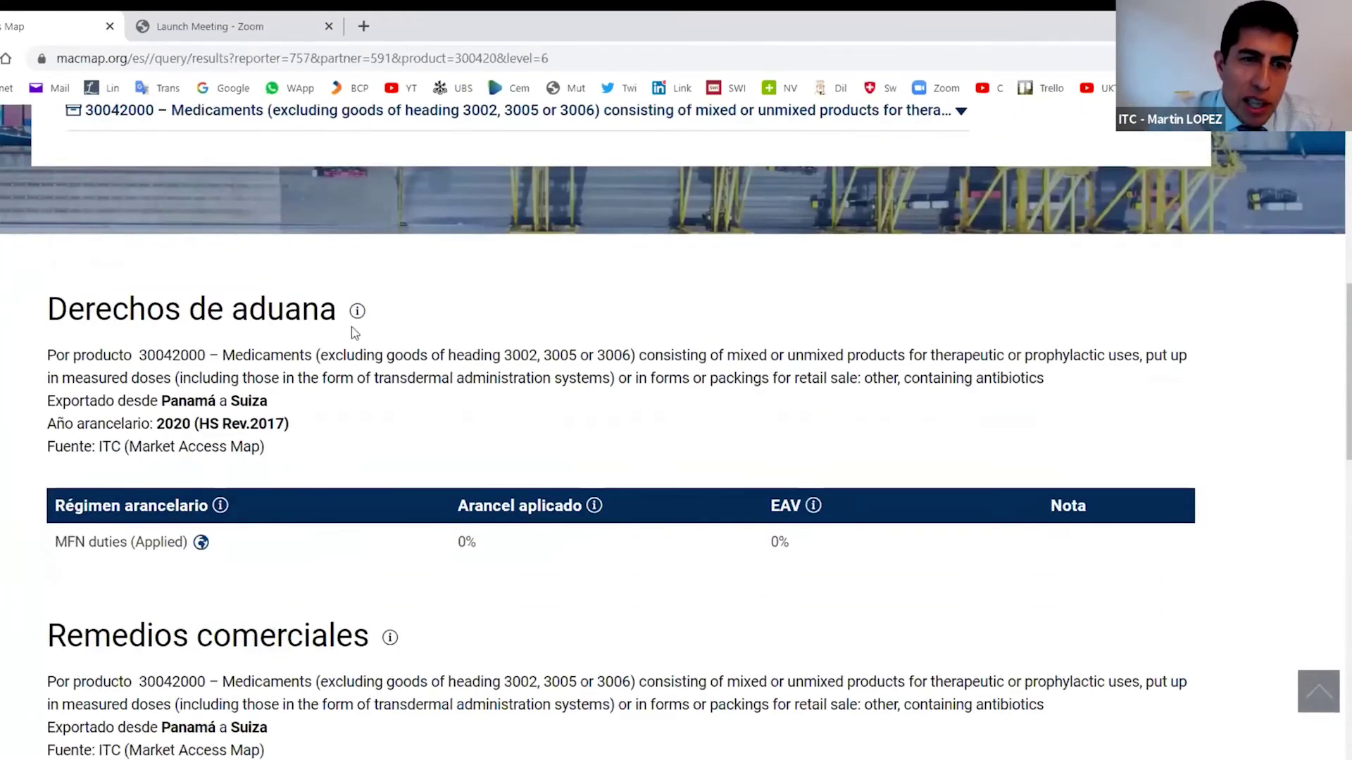
{"action": "mouse_move", "coordinate": [349, 315]}
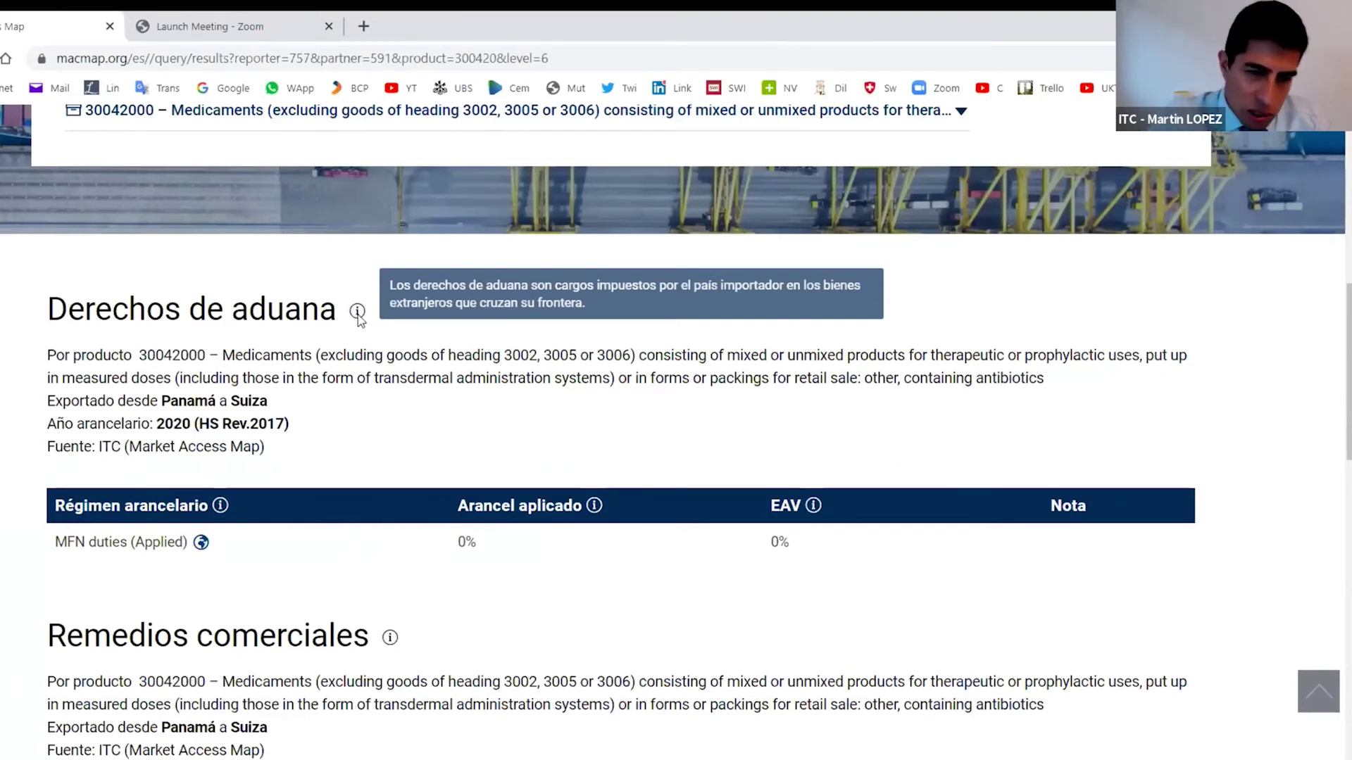
{"action": "scroll", "coordinate": [358, 314], "scroll_direction": "down", "scroll_amount": 5}
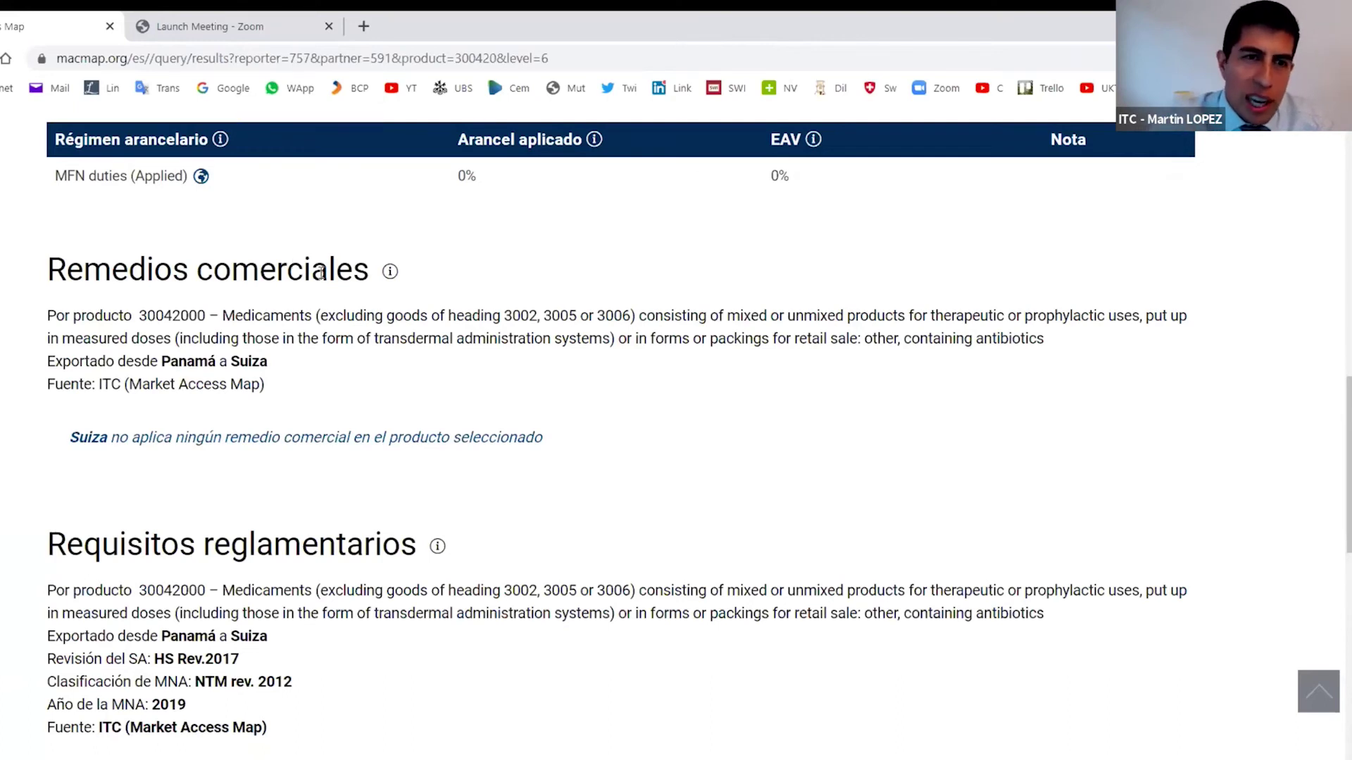
{"action": "scroll", "coordinate": [472, 366], "scroll_direction": "down", "scroll_amount": 4}
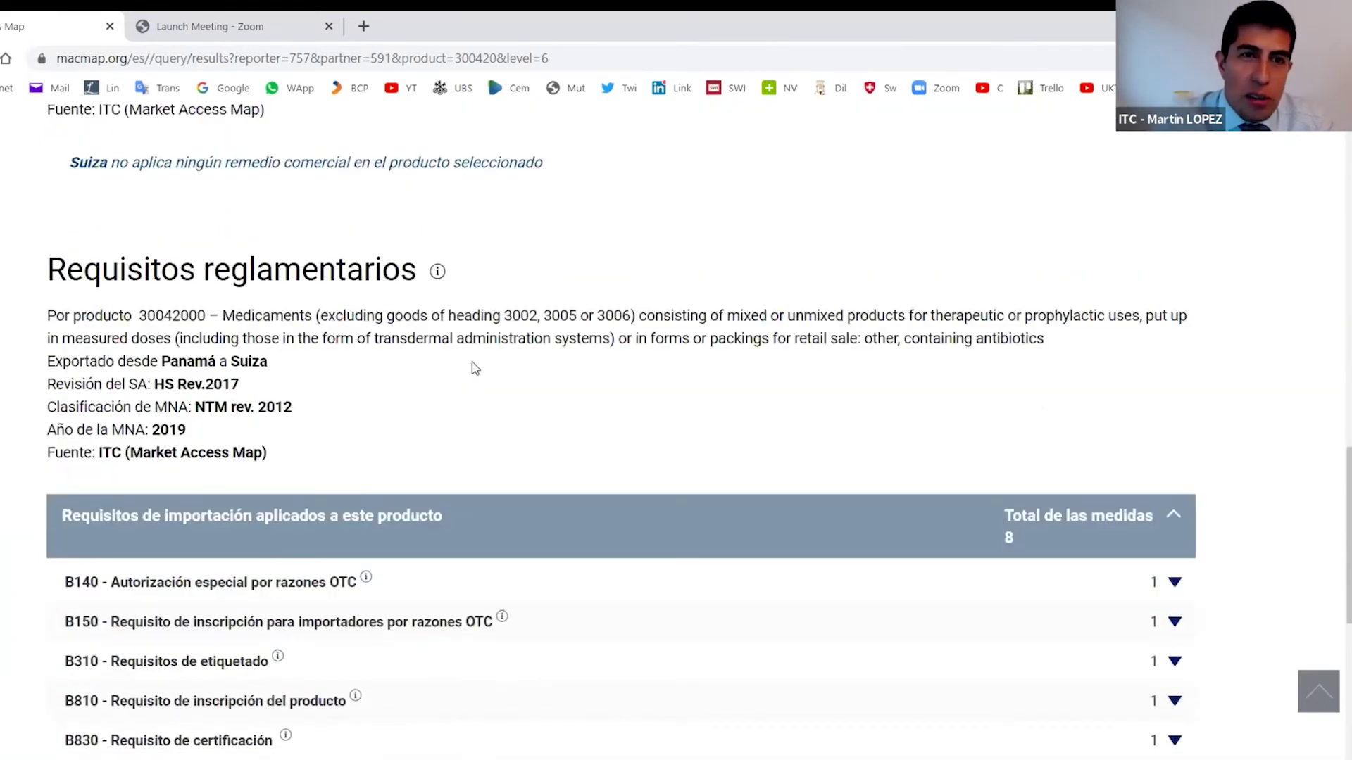
{"action": "scroll", "coordinate": [476, 367], "scroll_direction": "down", "scroll_amount": 1}
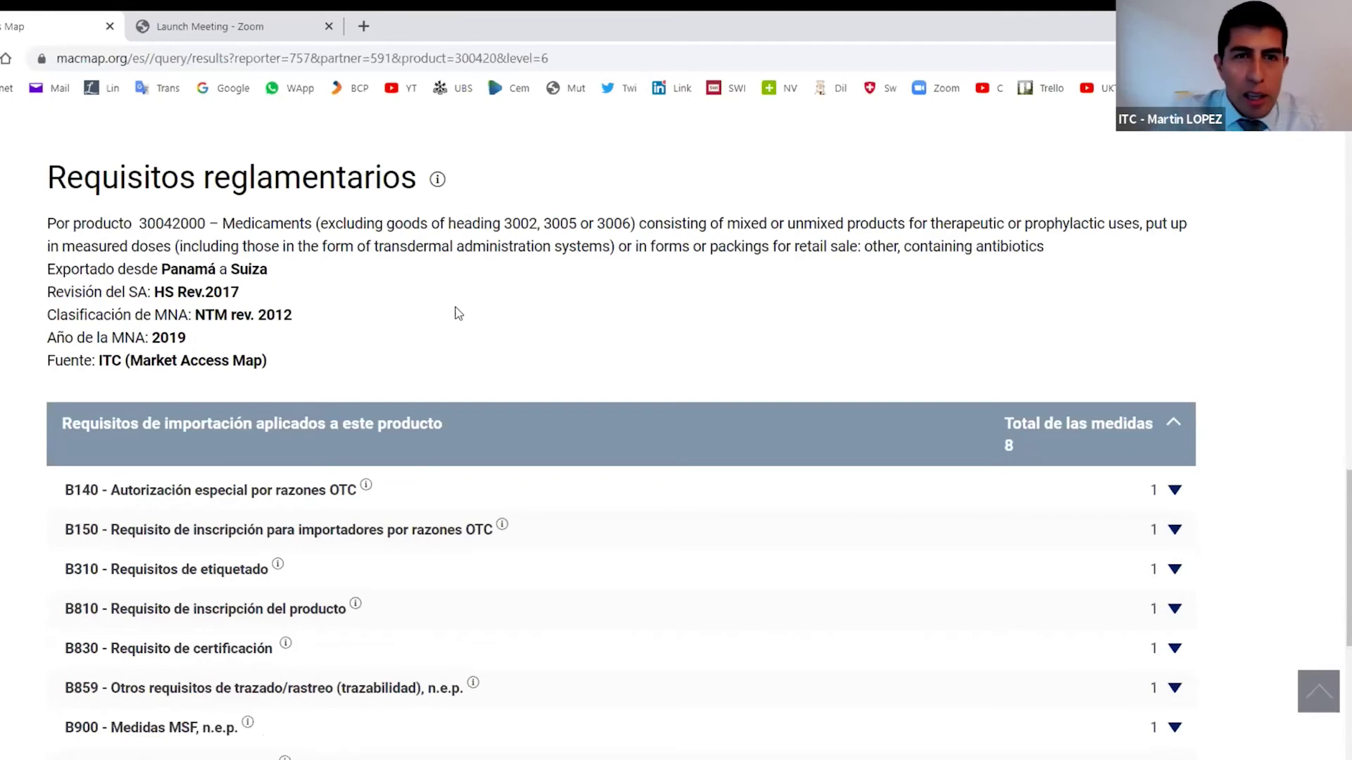
{"action": "double_click", "coordinate": [1007, 445]}
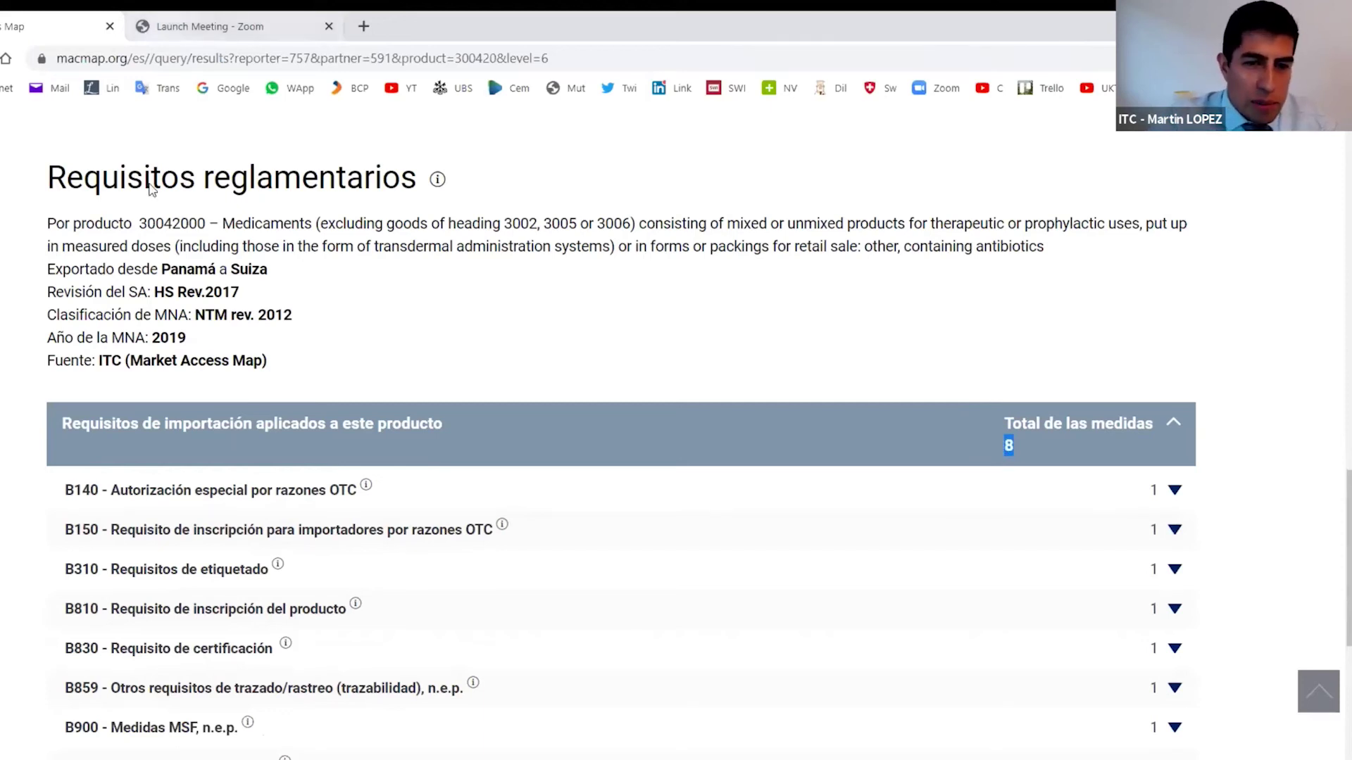
{"action": "scroll", "coordinate": [442, 298], "scroll_direction": "down", "scroll_amount": 3}
{"action": "mouse_move", "coordinate": [307, 311]}
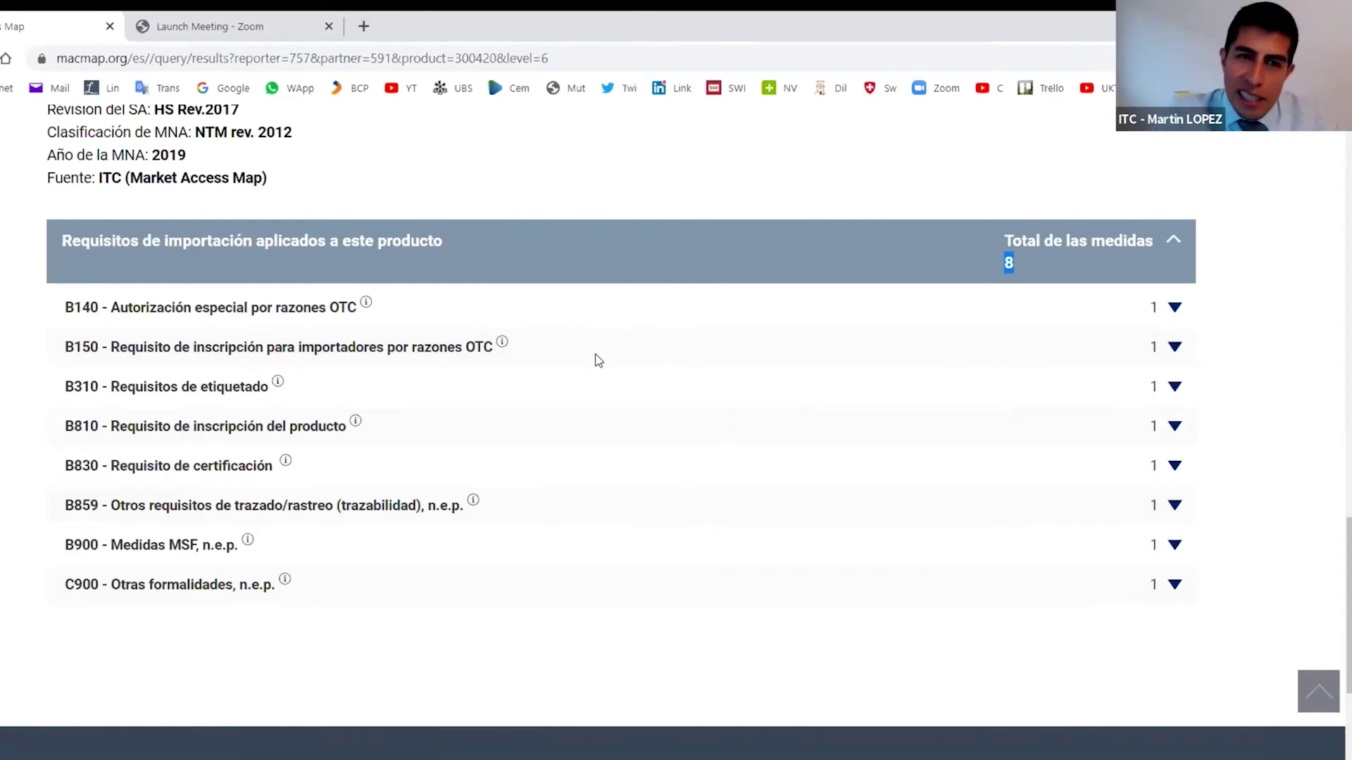
Step: Expand requirement B150 on importer registration, skim its linked legislation in a separate tab and return to the results
{"action": "left_click", "coordinate": [1176, 350]}
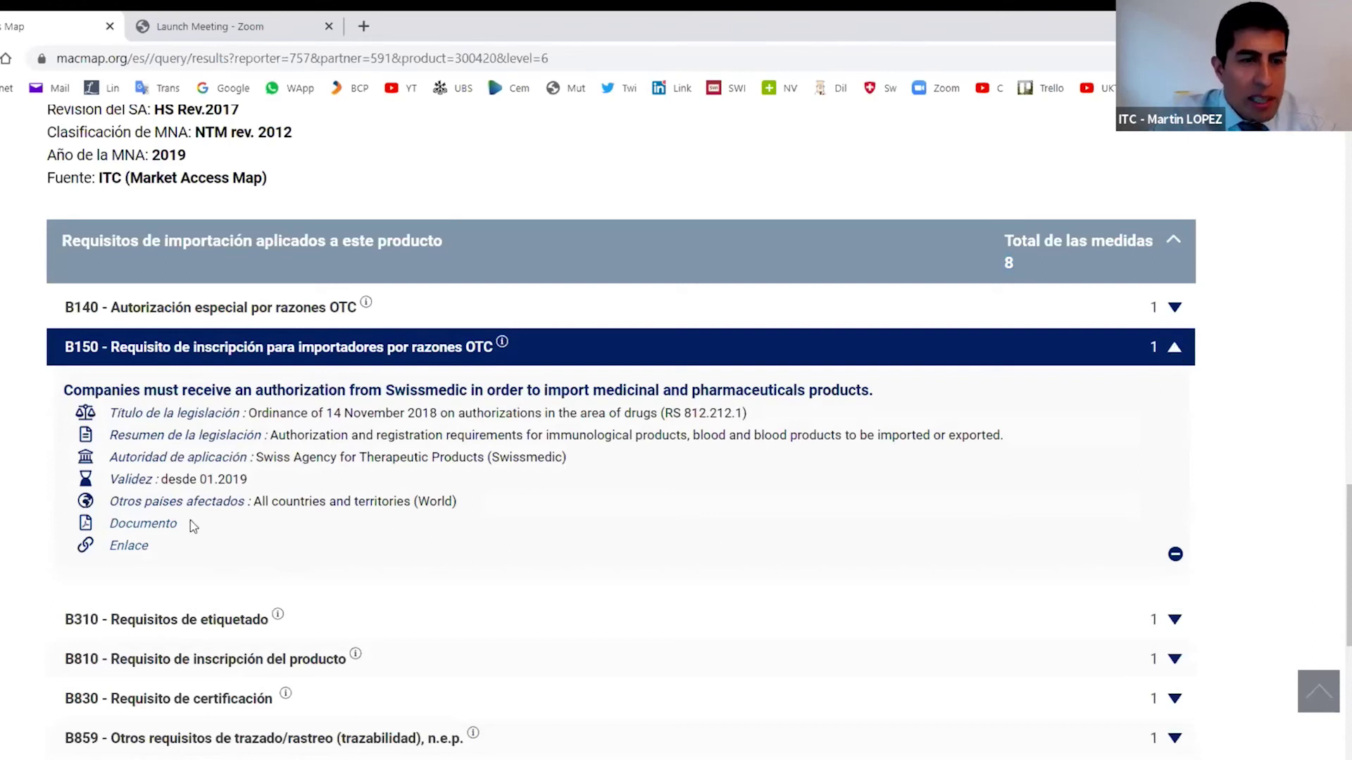
{"action": "right_click", "coordinate": [133, 552]}
{"action": "left_click", "coordinate": [204, 563]}
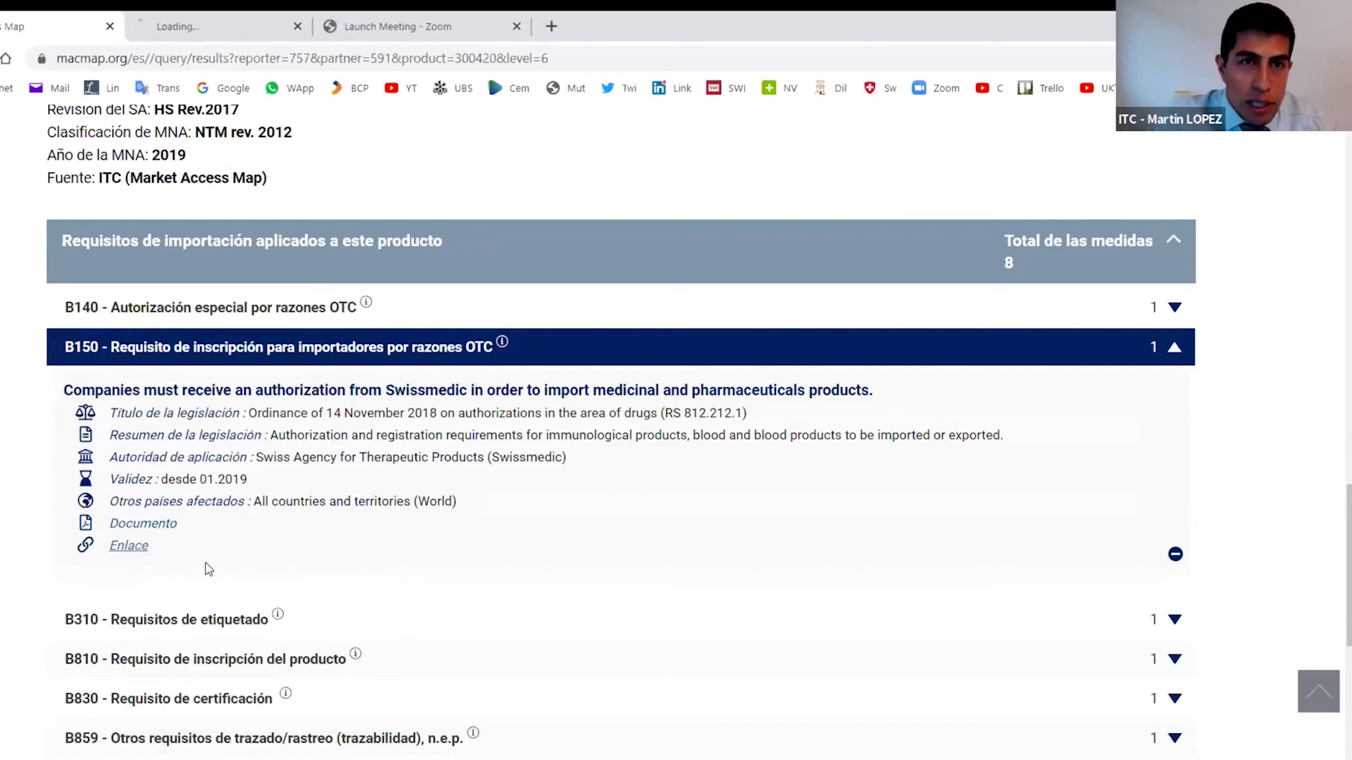
{"action": "left_click", "coordinate": [183, 34]}
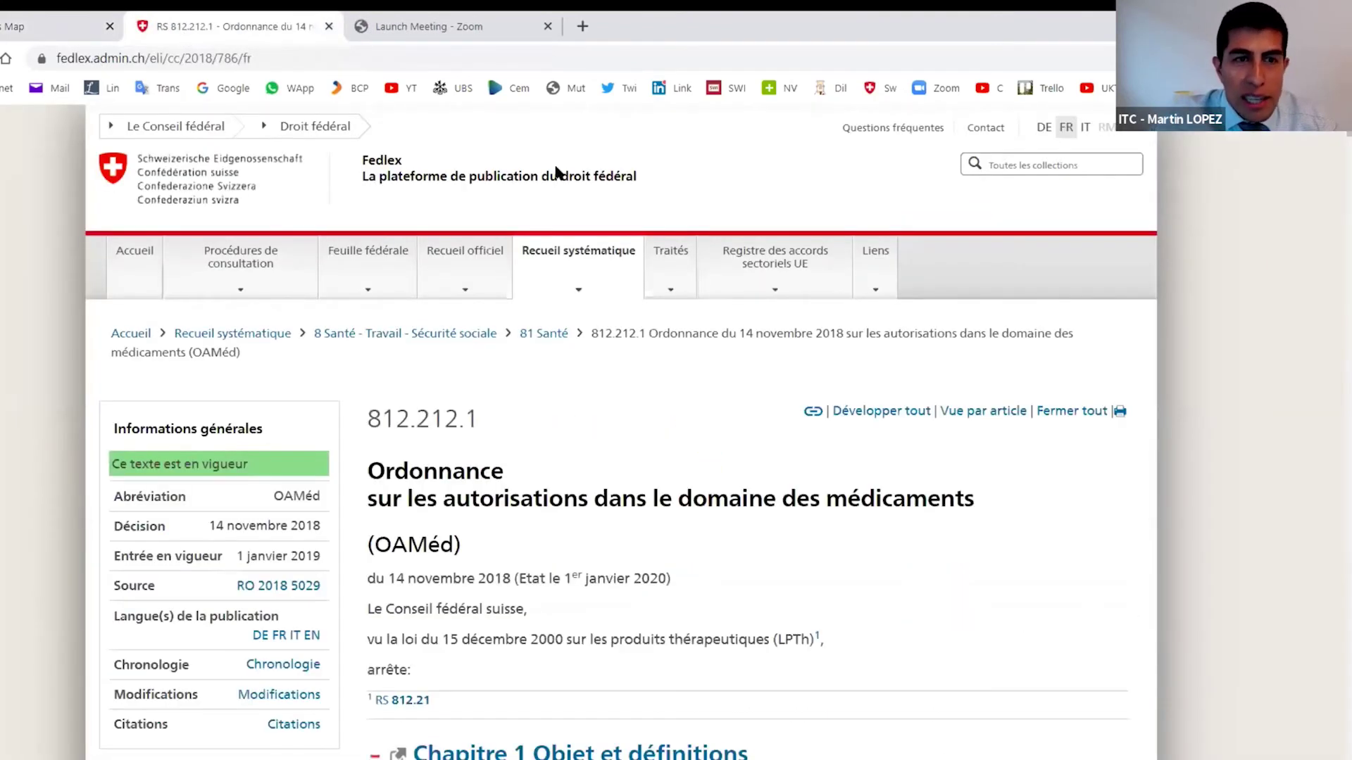
{"action": "scroll", "coordinate": [1166, 585], "scroll_direction": "down", "scroll_amount": 3}
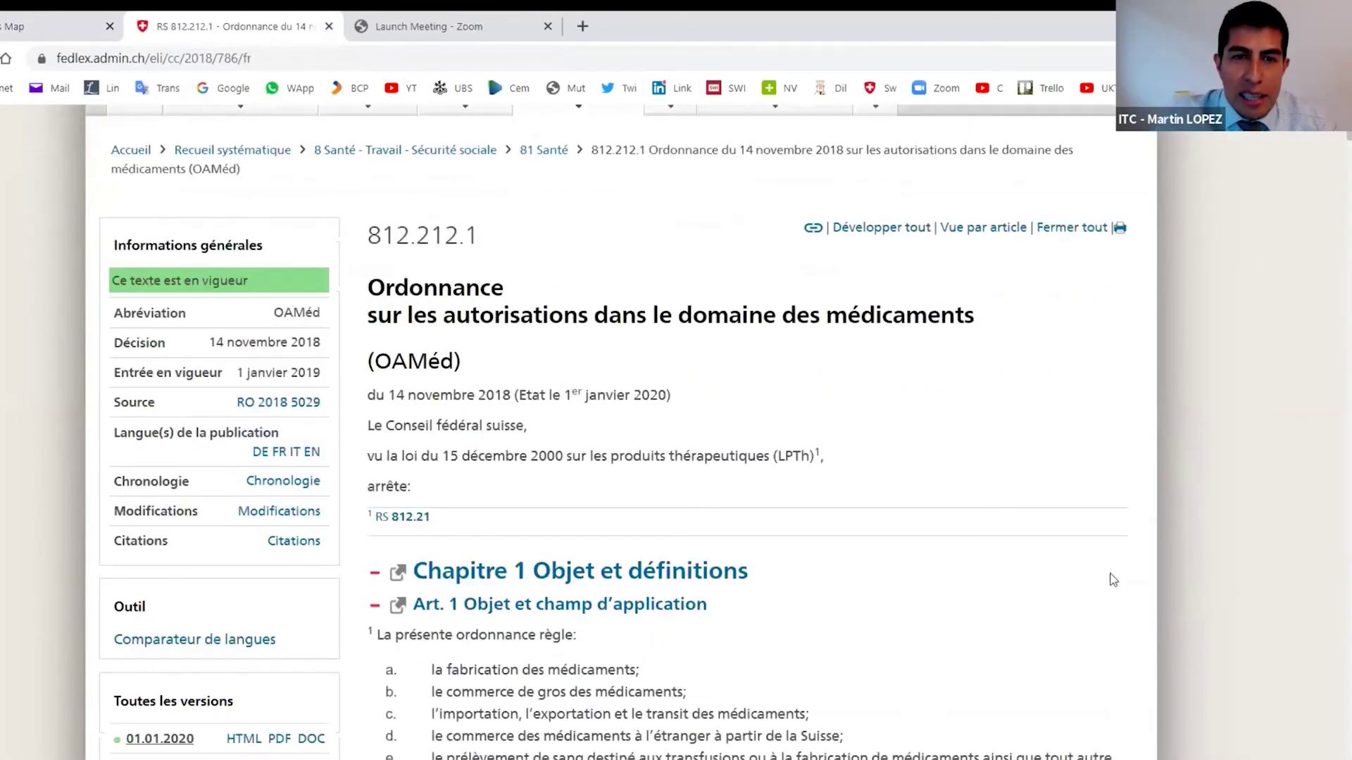
{"action": "scroll", "coordinate": [879, 553], "scroll_direction": "down", "scroll_amount": 3}
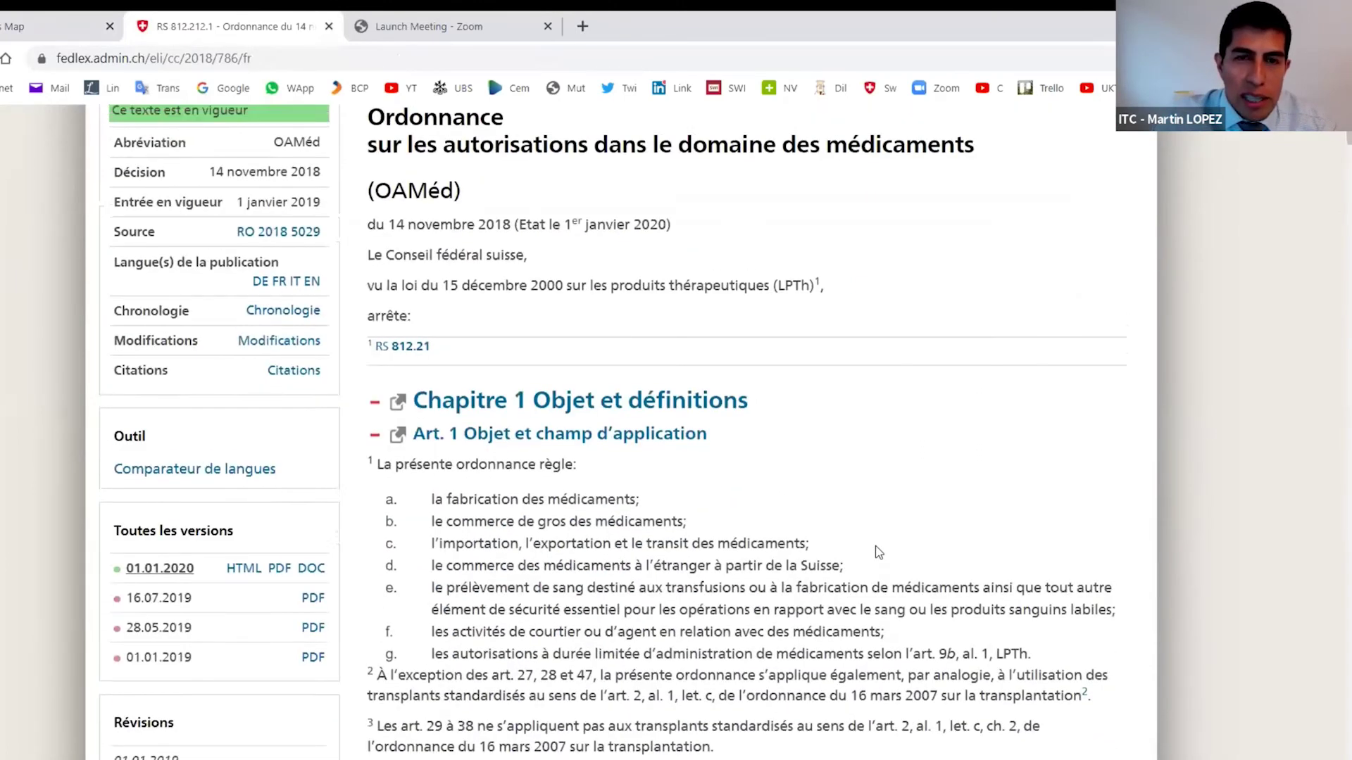
{"action": "scroll", "coordinate": [620, 419], "scroll_direction": "up", "scroll_amount": 6}
{"action": "left_click", "coordinate": [17, 26]}
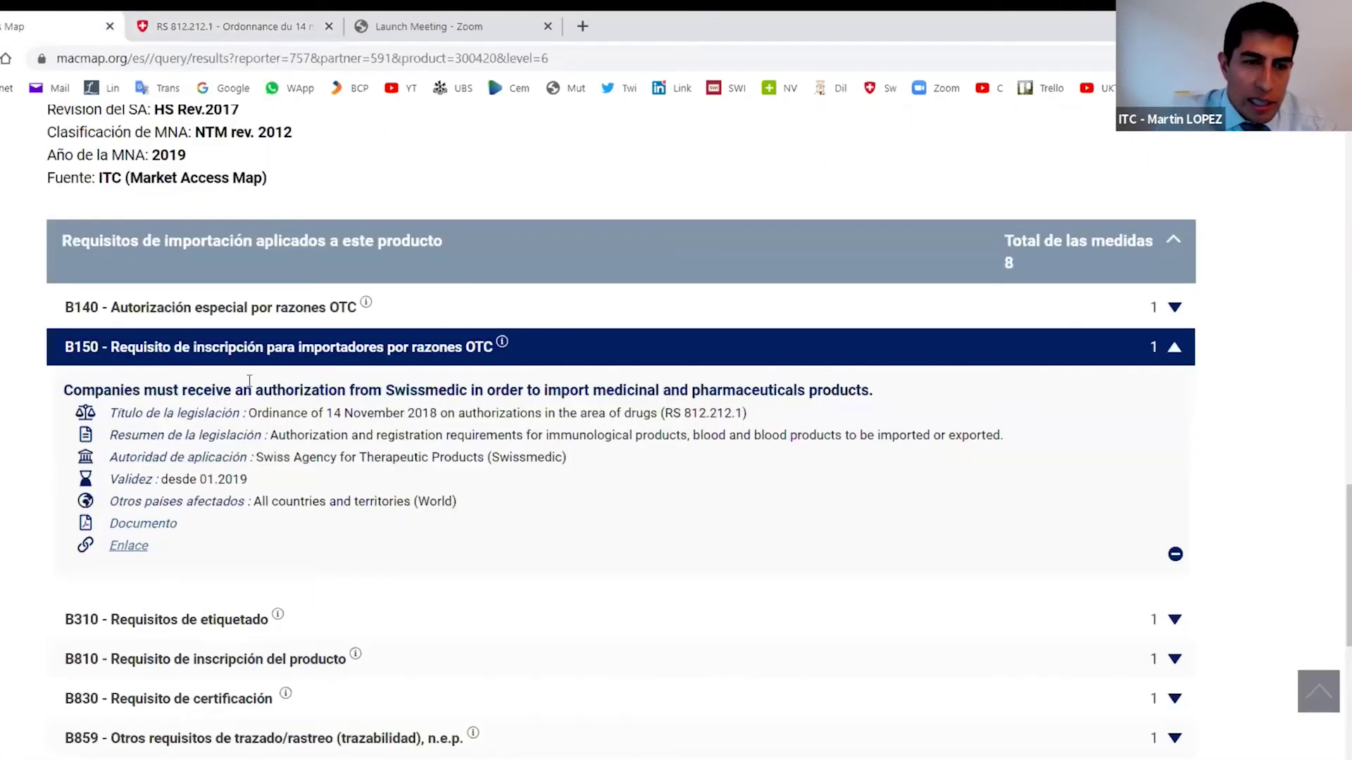
Step: Skim the legislation document attached to requirement B150, close it and review the rest of the import requirements
{"action": "left_click", "coordinate": [150, 525]}
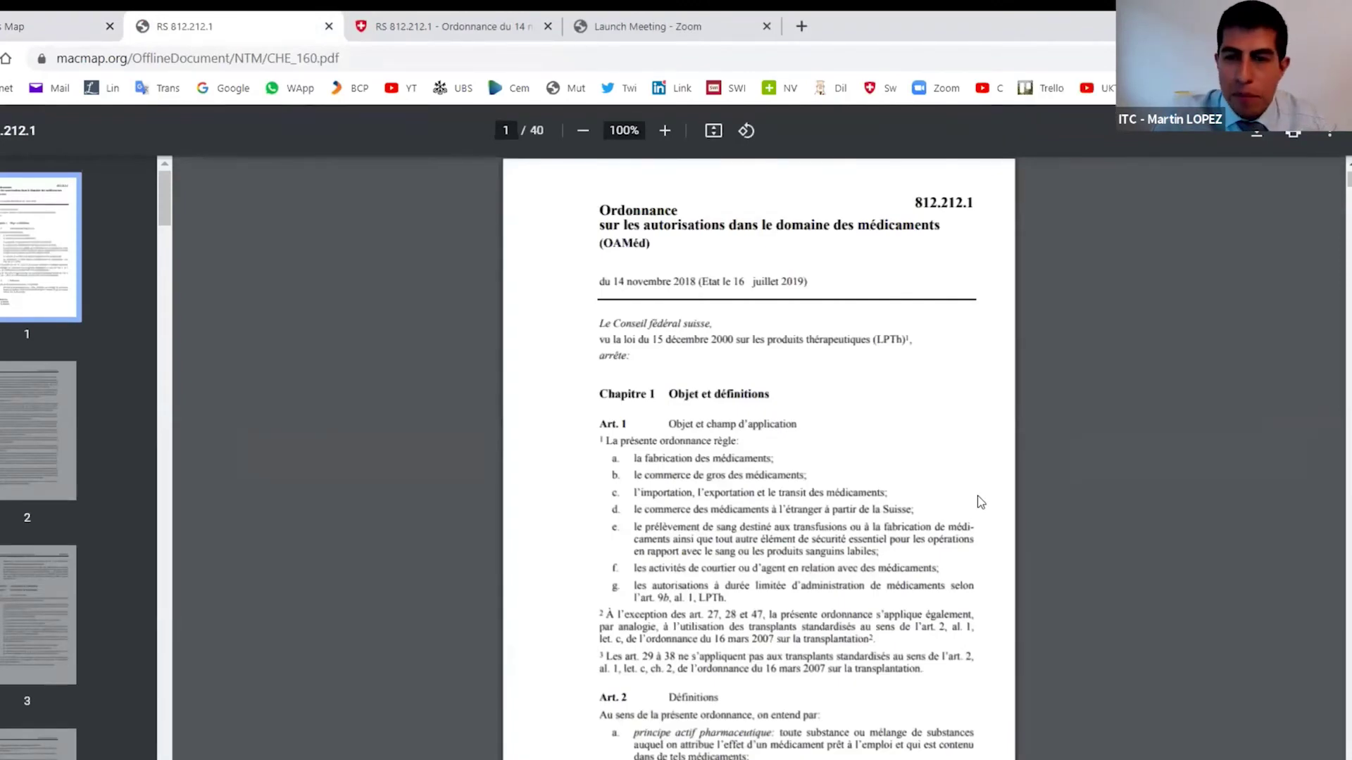
{"action": "scroll", "coordinate": [981, 502], "scroll_direction": "down", "scroll_amount": 15}
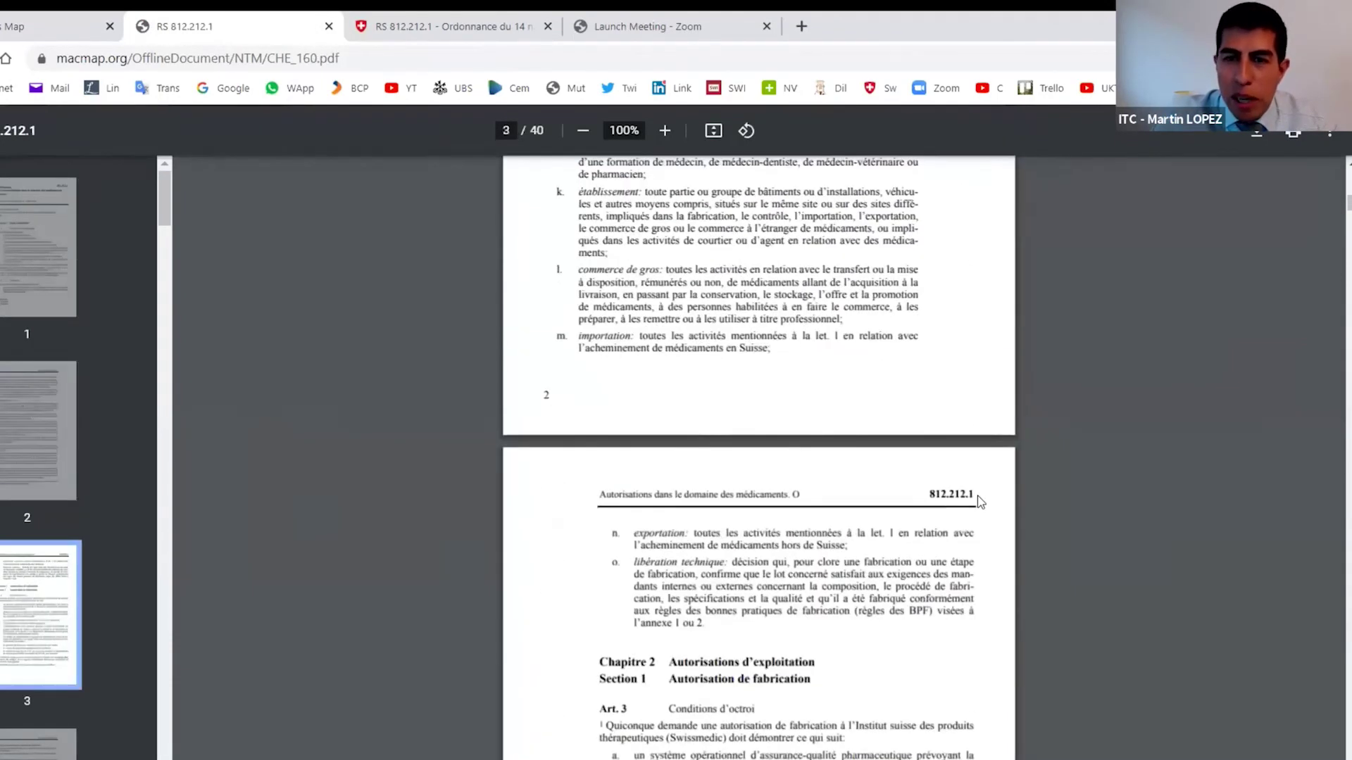
{"action": "scroll", "coordinate": [981, 502], "scroll_direction": "up", "scroll_amount": 15}
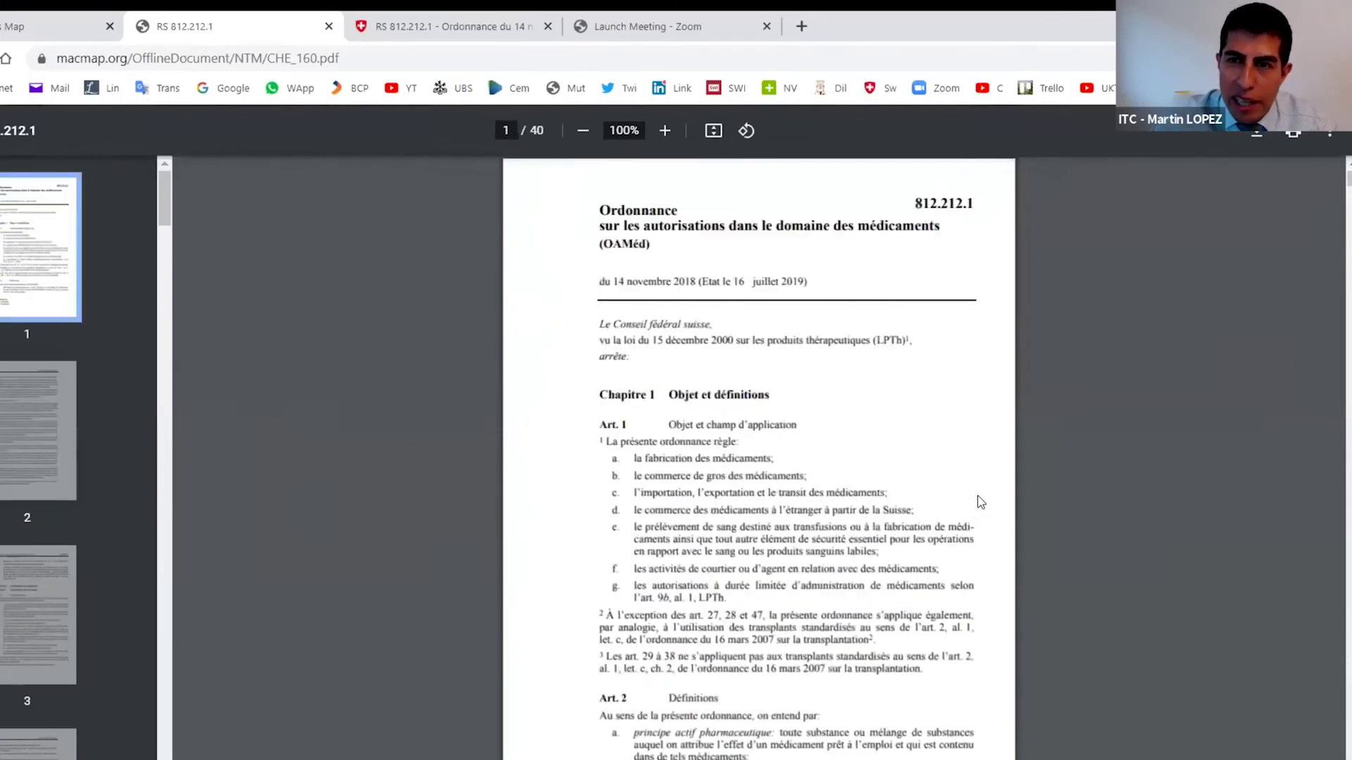
{"action": "left_click", "coordinate": [330, 27]}
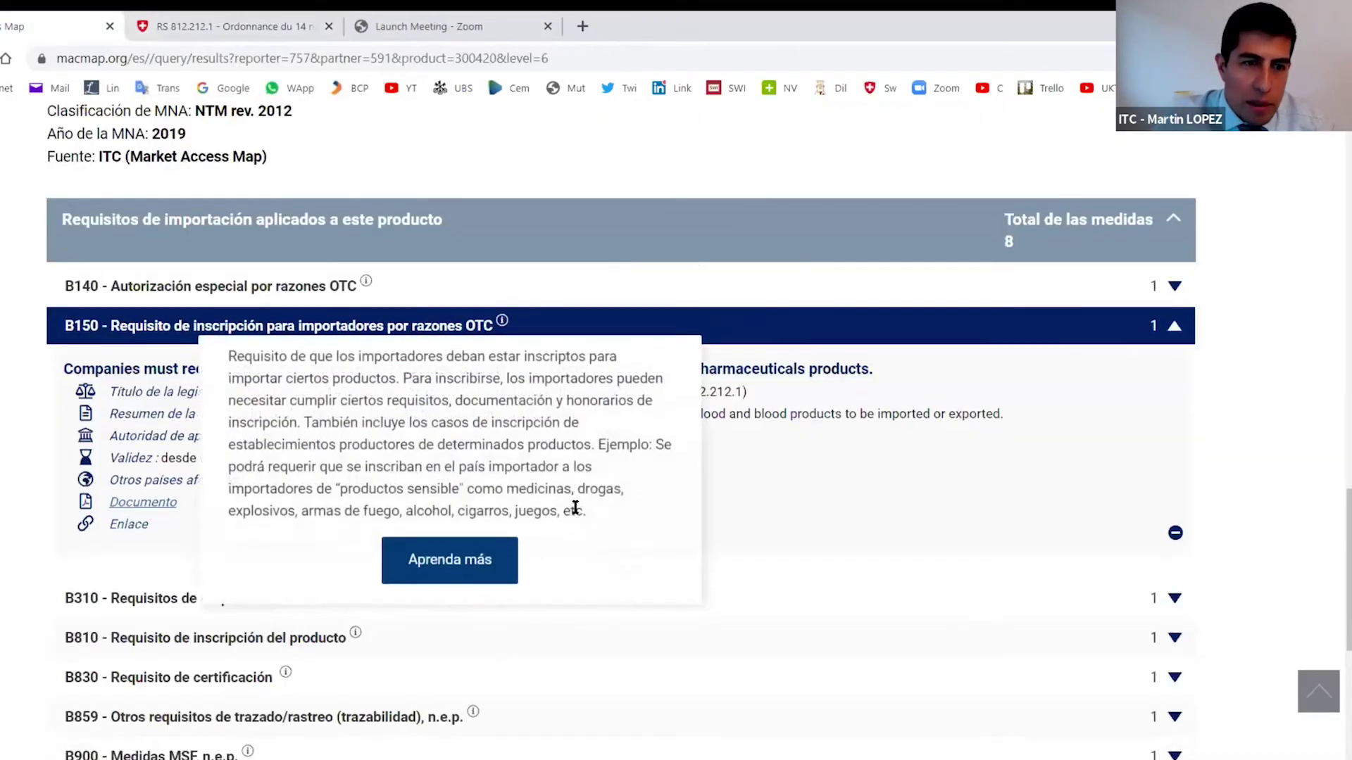
{"action": "scroll", "coordinate": [945, 500], "scroll_direction": "down", "scroll_amount": 4}
{"action": "scroll", "coordinate": [944, 499], "scroll_direction": "up", "scroll_amount": 20}
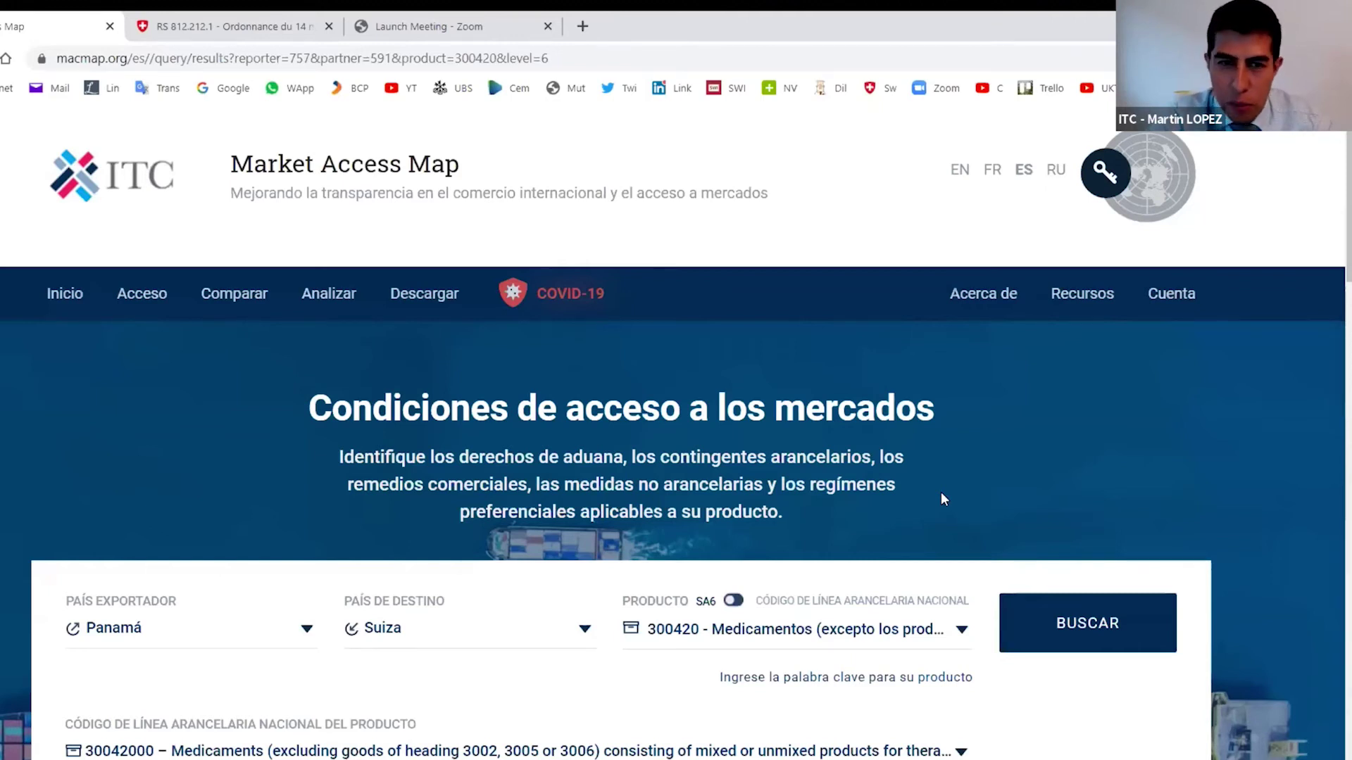
Step: Start a competitor comparison with Todos as the exporting country
{"action": "mouse_move", "coordinate": [156, 279]}
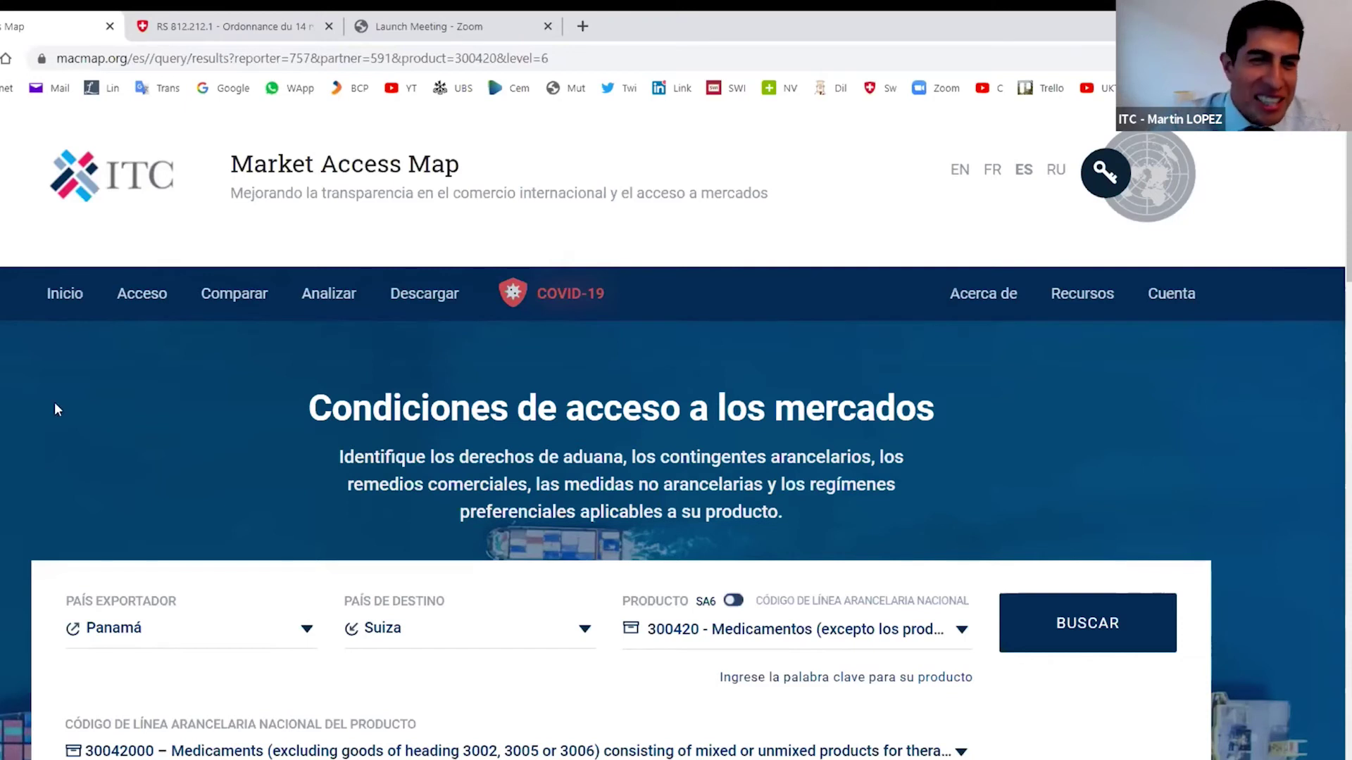
{"action": "mouse_move", "coordinate": [243, 302]}
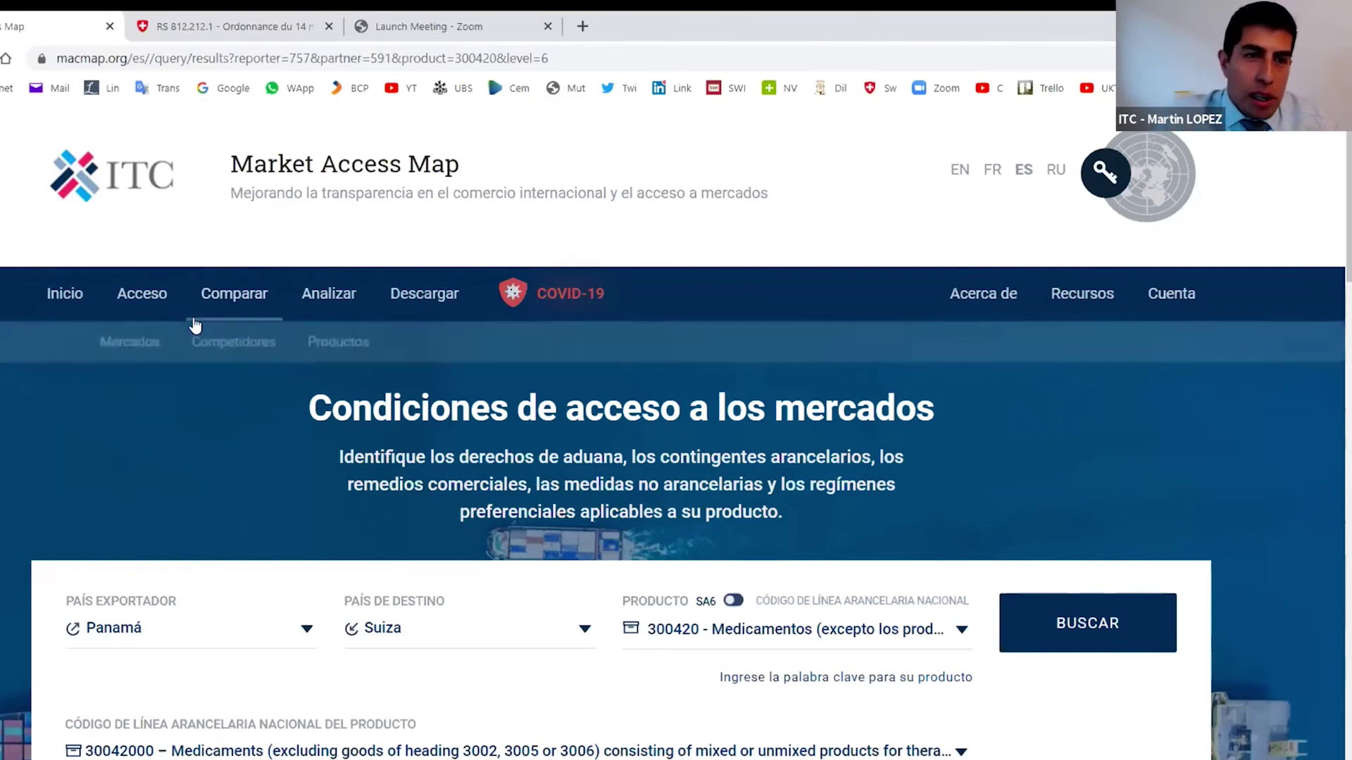
{"action": "left_click", "coordinate": [232, 295]}
{"action": "left_click", "coordinate": [239, 350]}
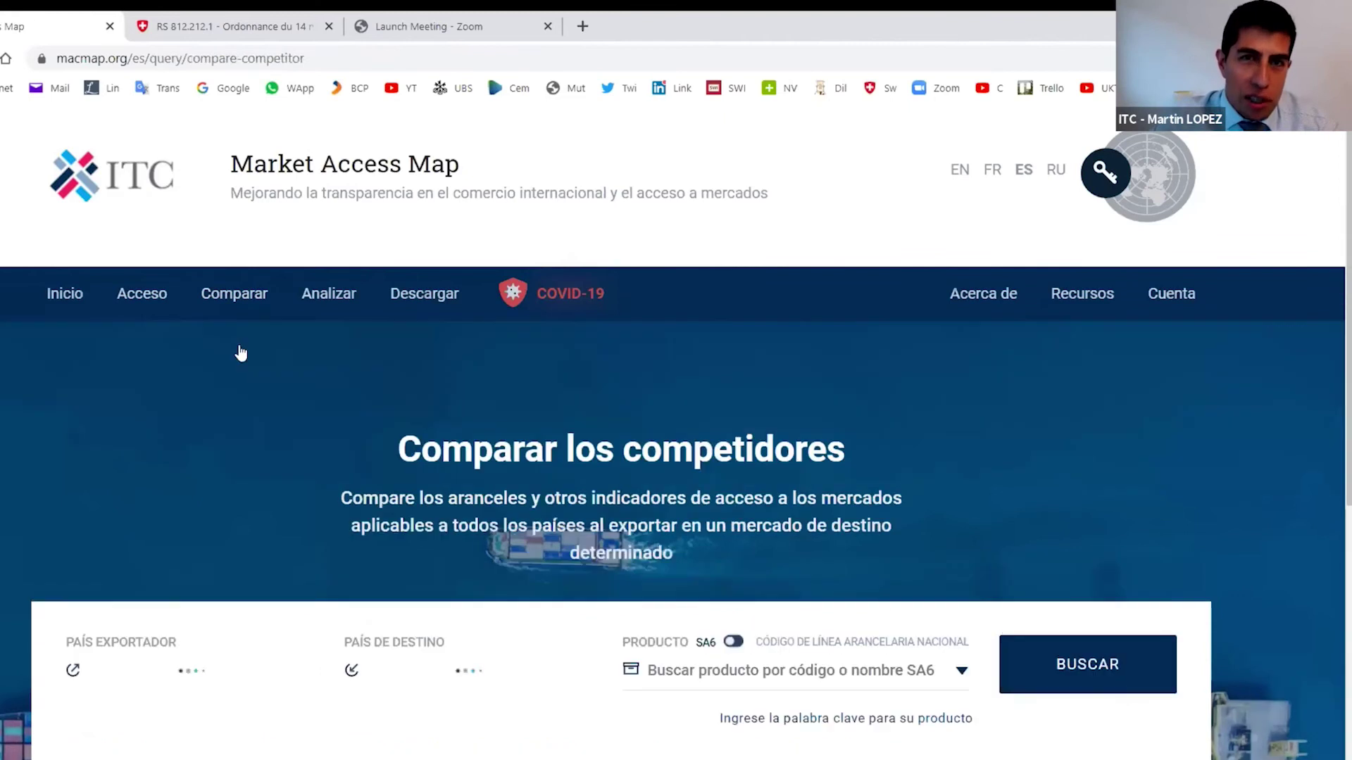
{"action": "scroll", "coordinate": [843, 377], "scroll_direction": "down", "scroll_amount": 3}
{"action": "left_click", "coordinate": [151, 485]}
{"action": "left_click", "coordinate": [170, 557]}
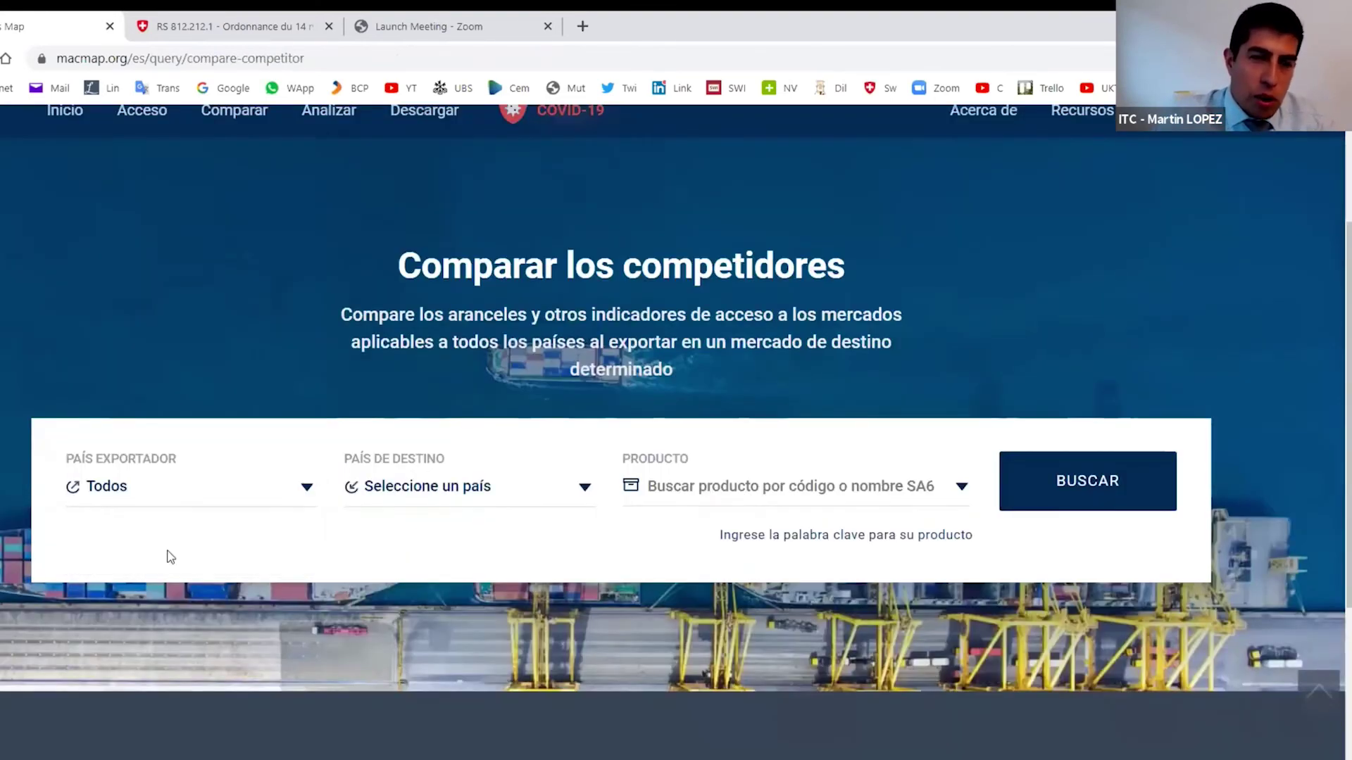
Step: Set Suiza as the destination country and 300420 (antibiotic medicines) as the product, and run the competitor comparison
{"action": "left_click", "coordinate": [432, 499]}
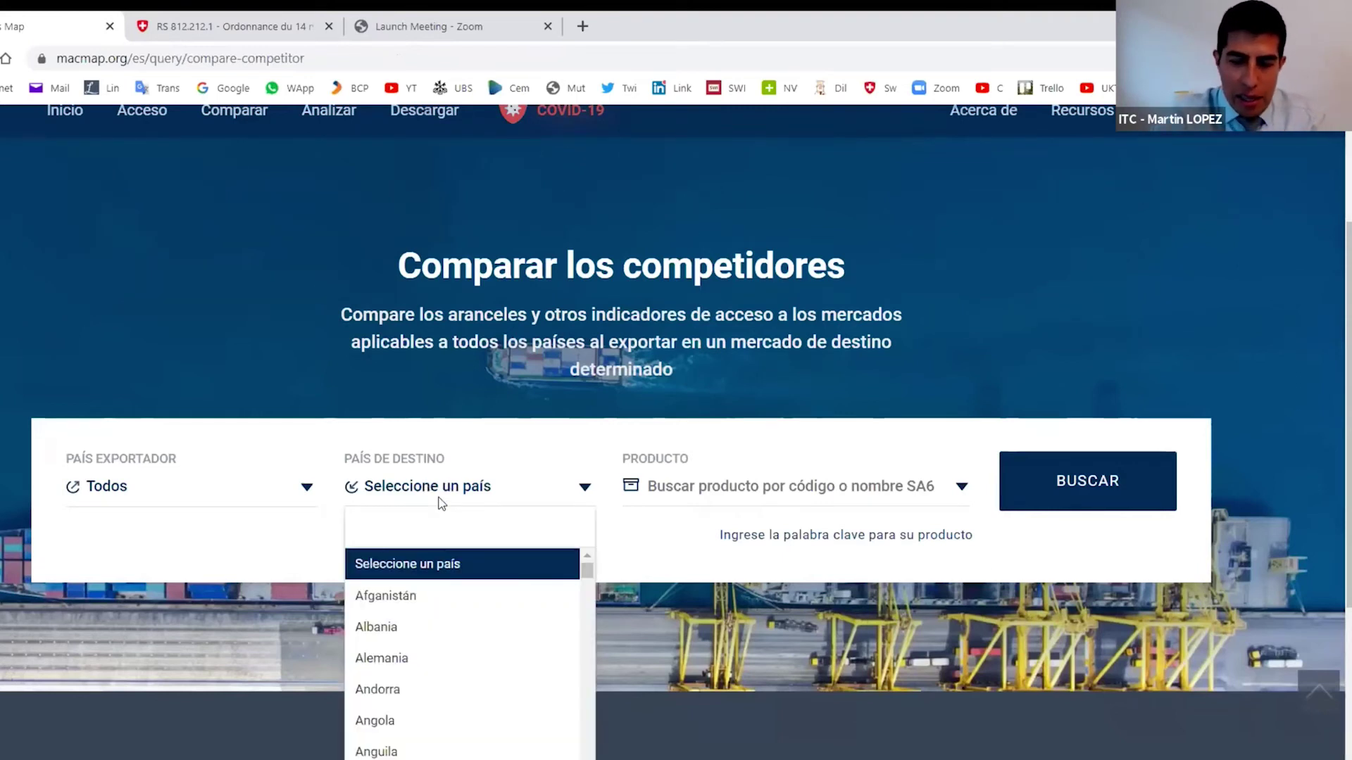
{"action": "type", "text": "sui"}
{"action": "left_click", "coordinate": [378, 567]}
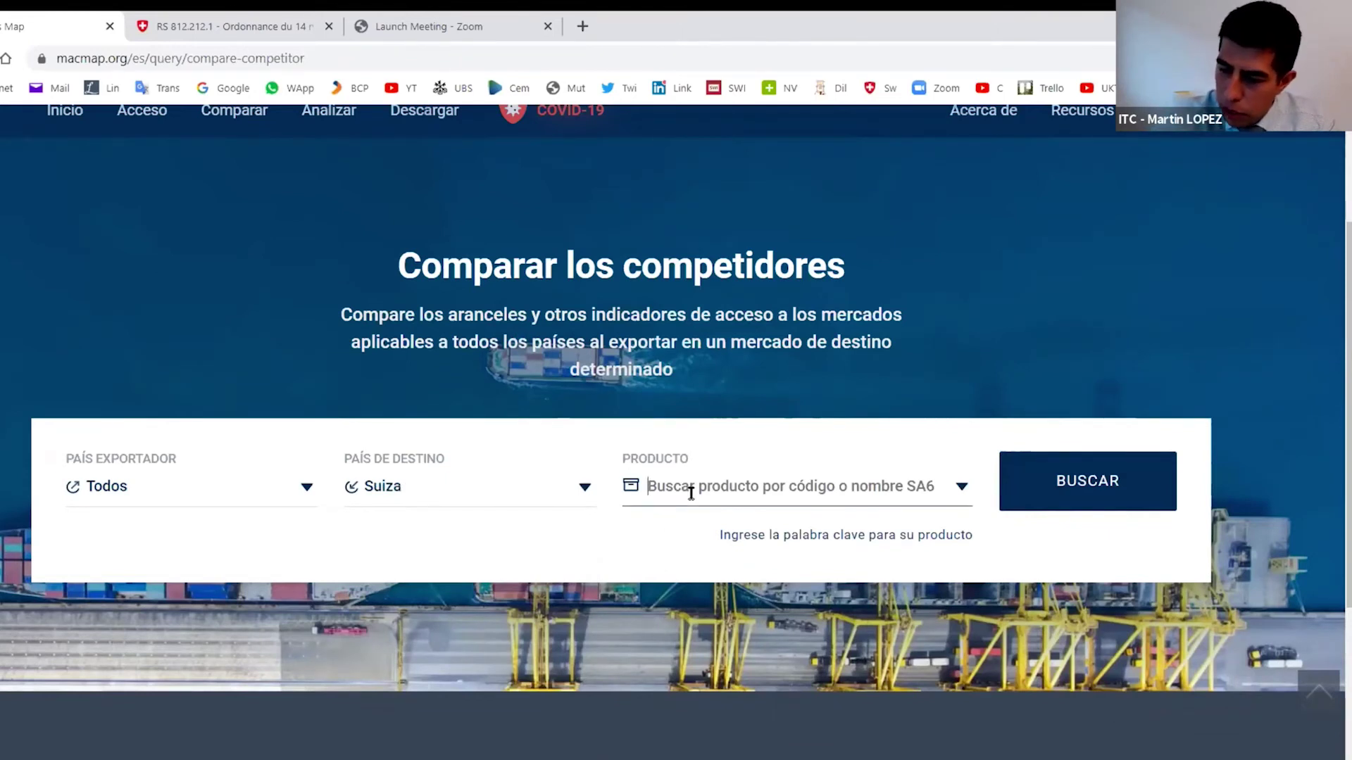
{"action": "type", "text": "300420"}
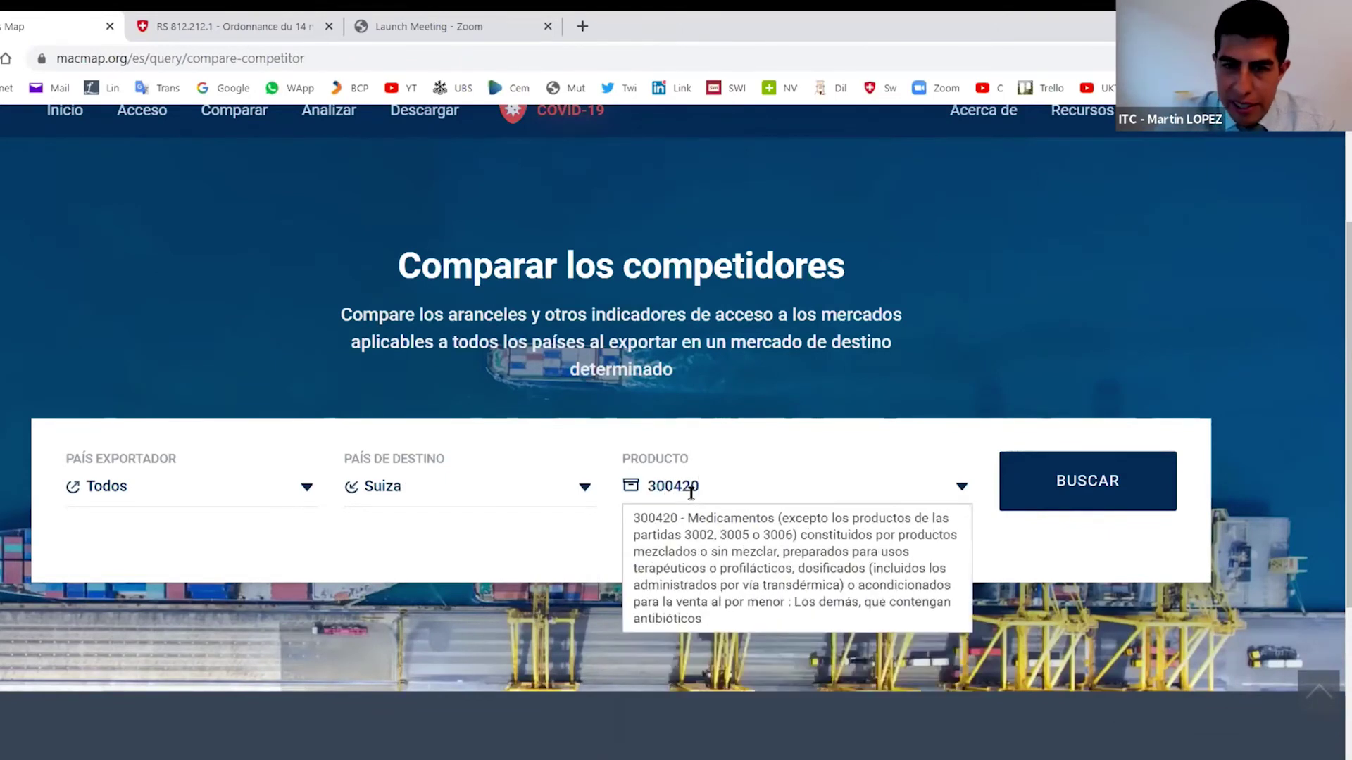
{"action": "left_click", "coordinate": [715, 543]}
{"action": "left_click", "coordinate": [1091, 493]}
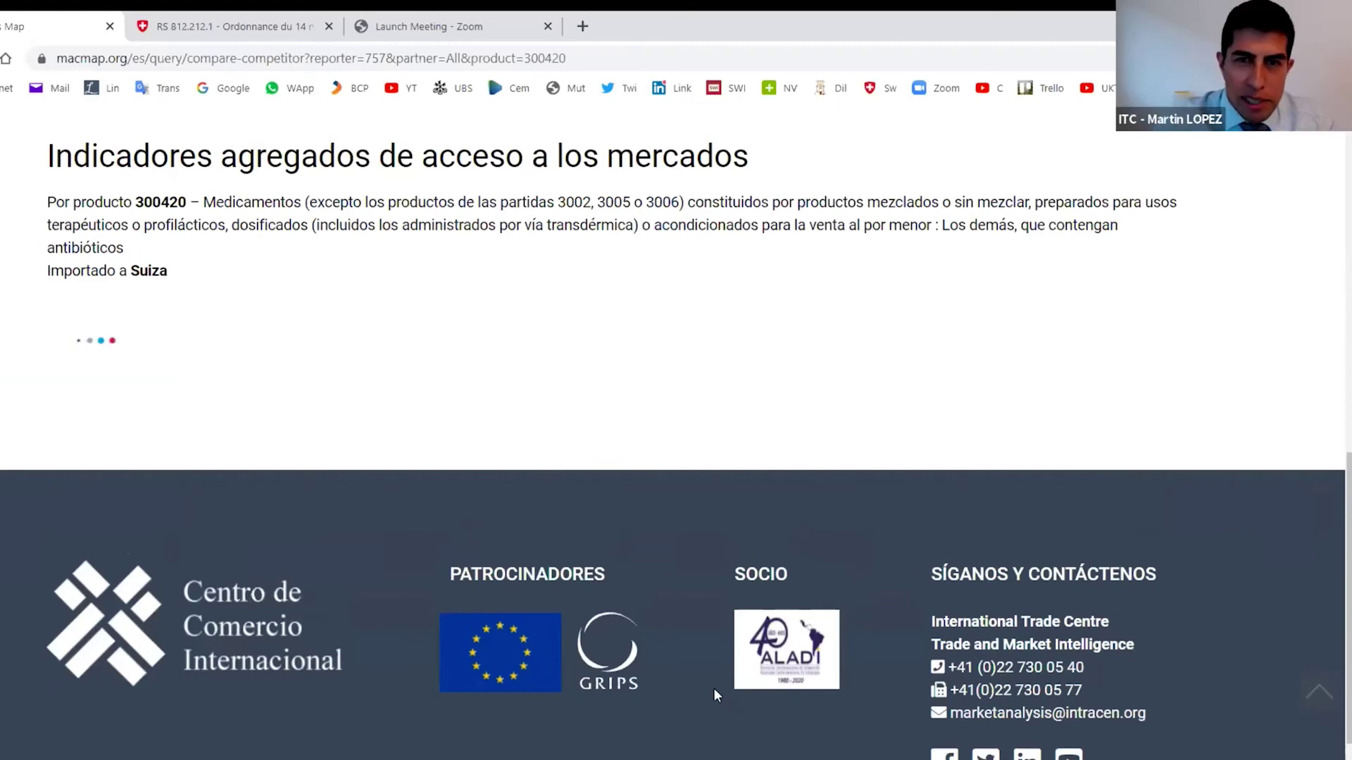
Step: Review the table of competitors exporting product 300420 to Suiza, including tariffs and 2019 export values
{"action": "scroll", "coordinate": [986, 567], "scroll_direction": "down", "scroll_amount": 9}
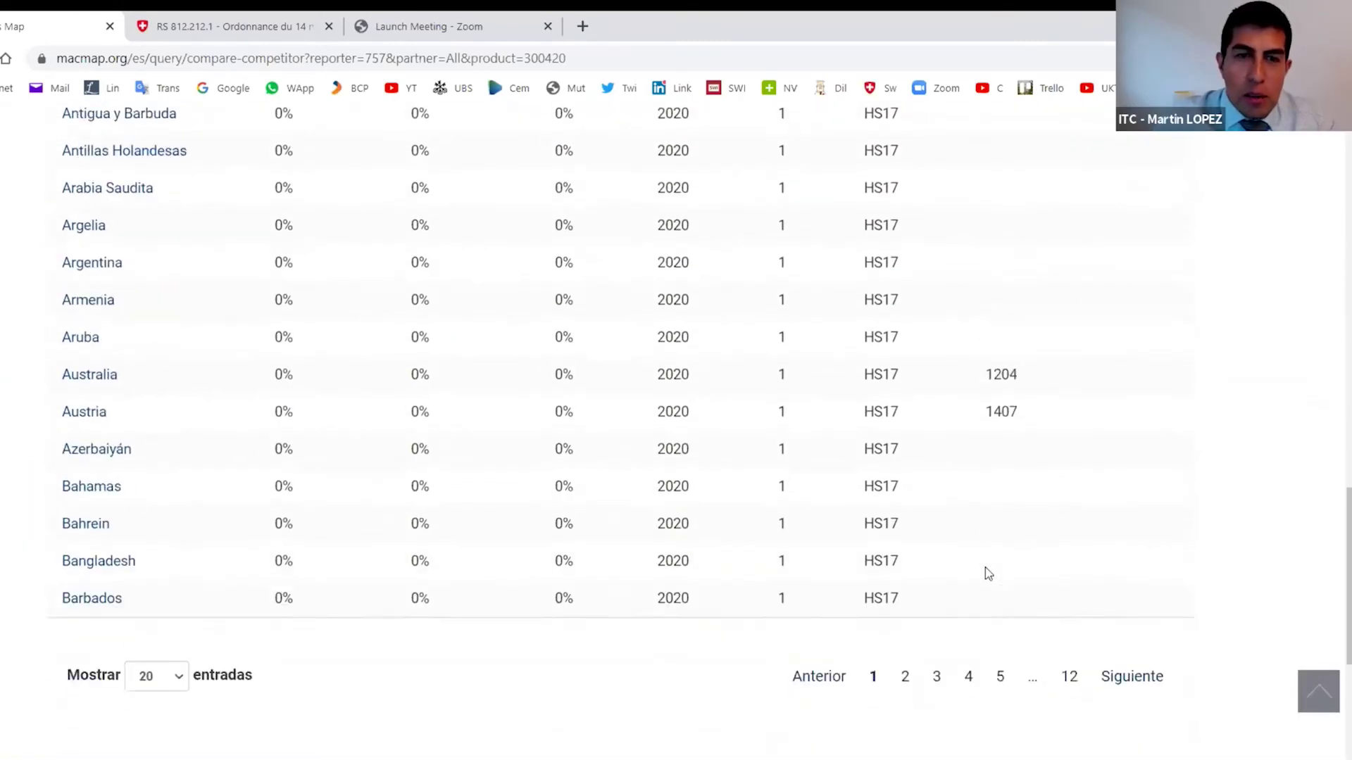
{"action": "scroll", "coordinate": [985, 569], "scroll_direction": "up", "scroll_amount": 7}
{"action": "scroll", "coordinate": [985, 569], "scroll_direction": "down", "scroll_amount": 2}
{"action": "scroll", "coordinate": [985, 568], "scroll_direction": "up", "scroll_amount": 3}
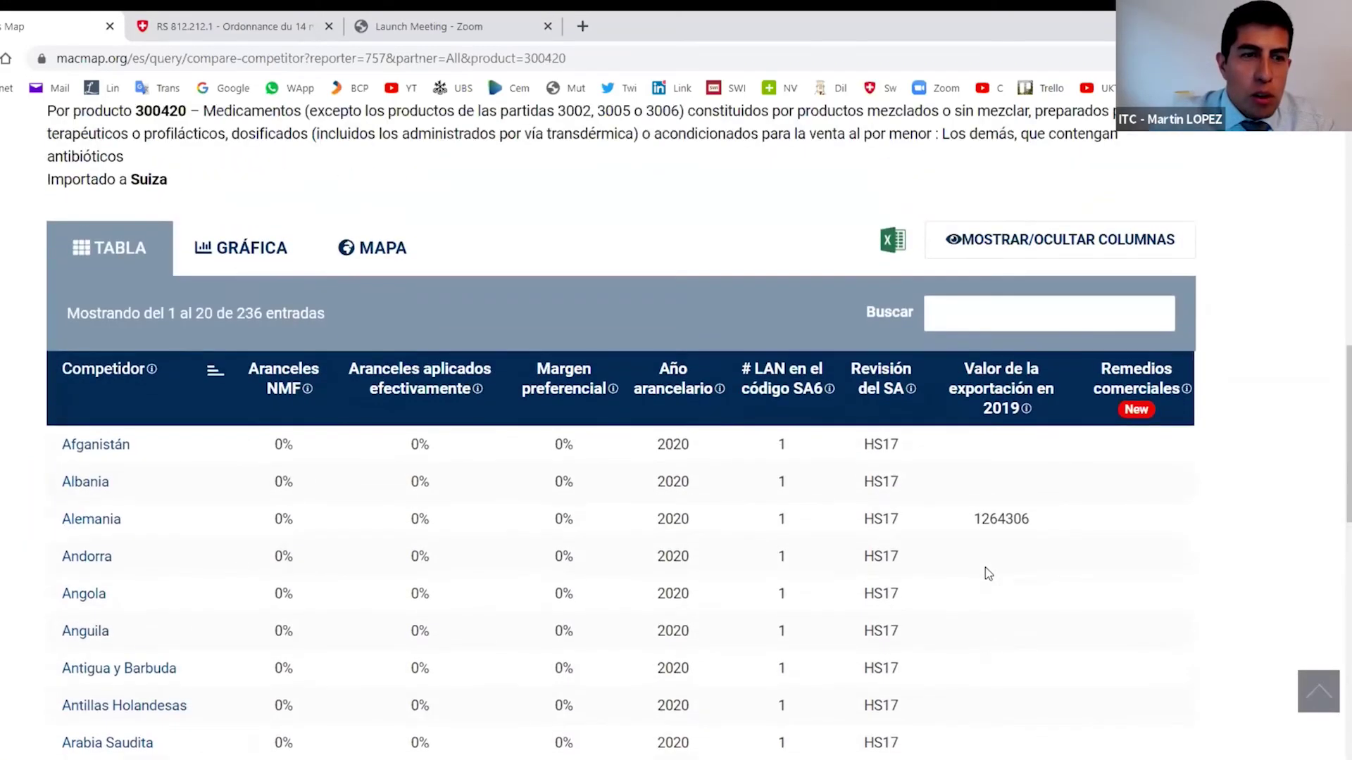
{"action": "scroll", "coordinate": [988, 574], "scroll_direction": "down", "scroll_amount": 1}
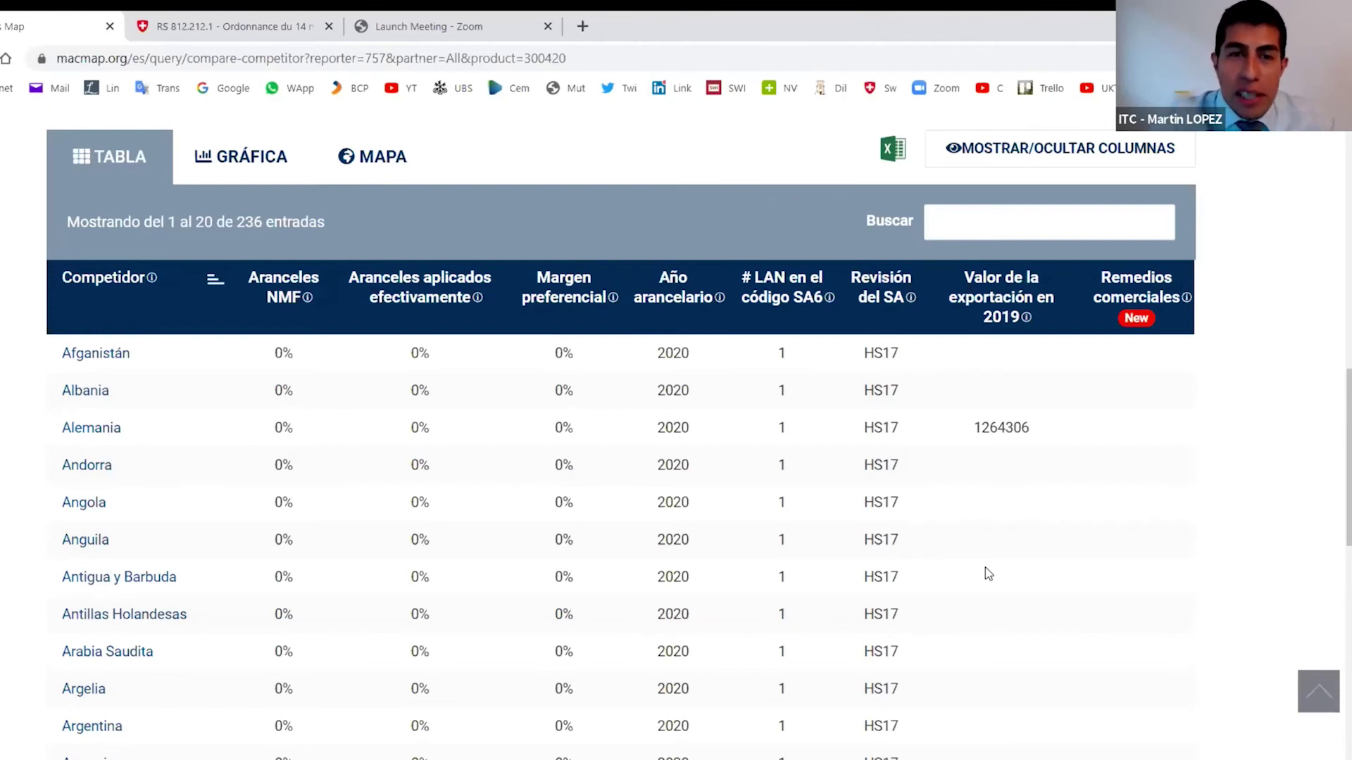
Step: Sort the competitors by effectively applied tariffs and examine the rates across the list
{"action": "left_click", "coordinate": [418, 300]}
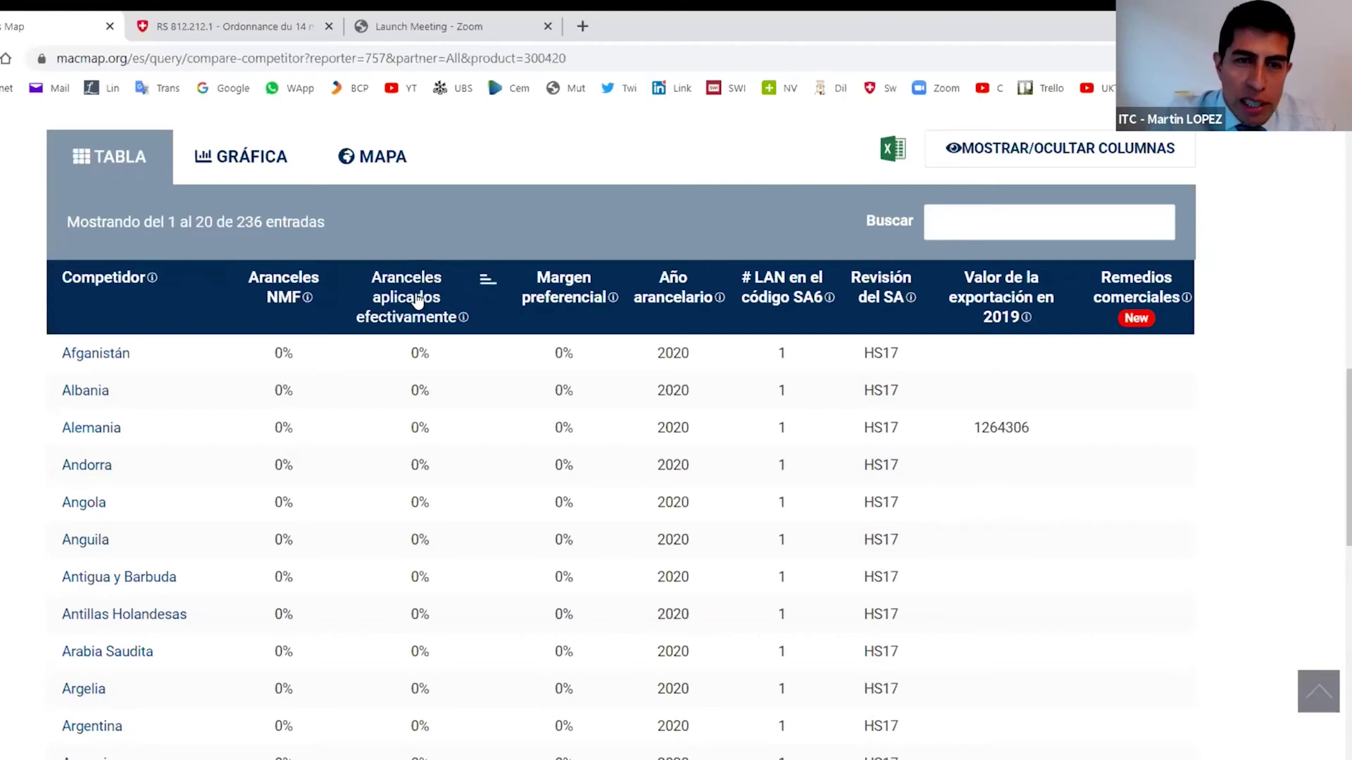
{"action": "left_click", "coordinate": [431, 306]}
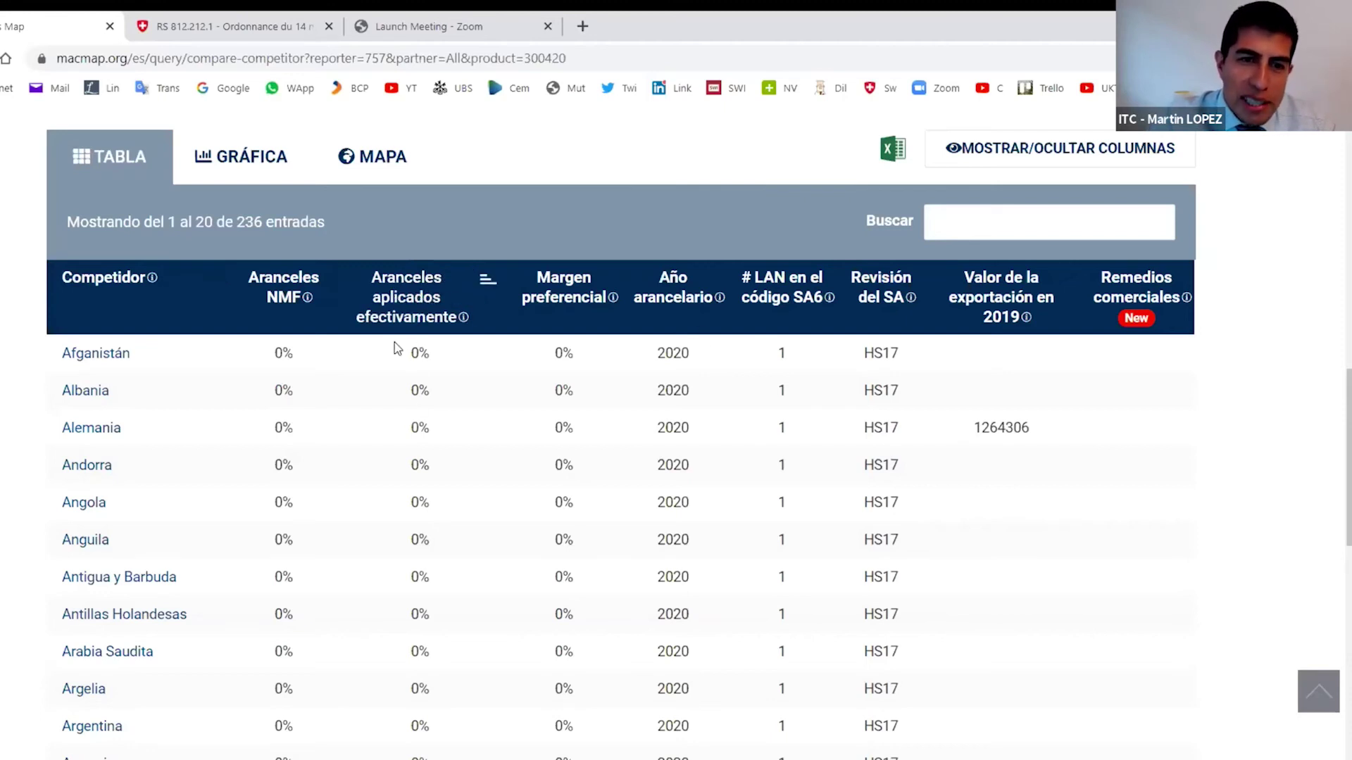
{"action": "left_click_drag", "start_coordinate": [414, 350], "coordinate": [432, 582]}
{"action": "left_click", "coordinate": [420, 429]}
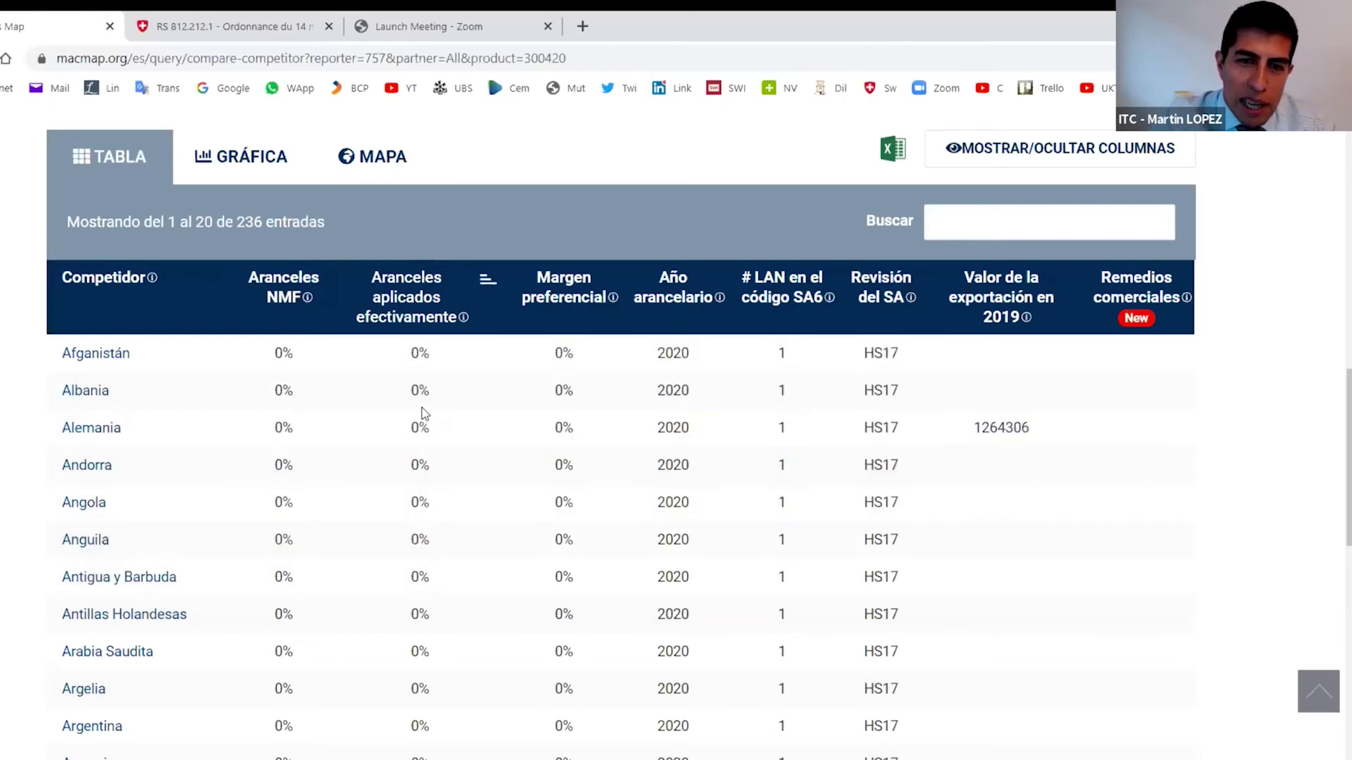
{"action": "scroll", "coordinate": [416, 408], "scroll_direction": "down", "scroll_amount": 10}
{"action": "scroll", "coordinate": [414, 406], "scroll_direction": "up", "scroll_amount": 2}
Step: Return to the comparison query and search the product list for "carne" in place of the medicines
{"action": "scroll", "coordinate": [414, 405], "scroll_direction": "up", "scroll_amount": 15}
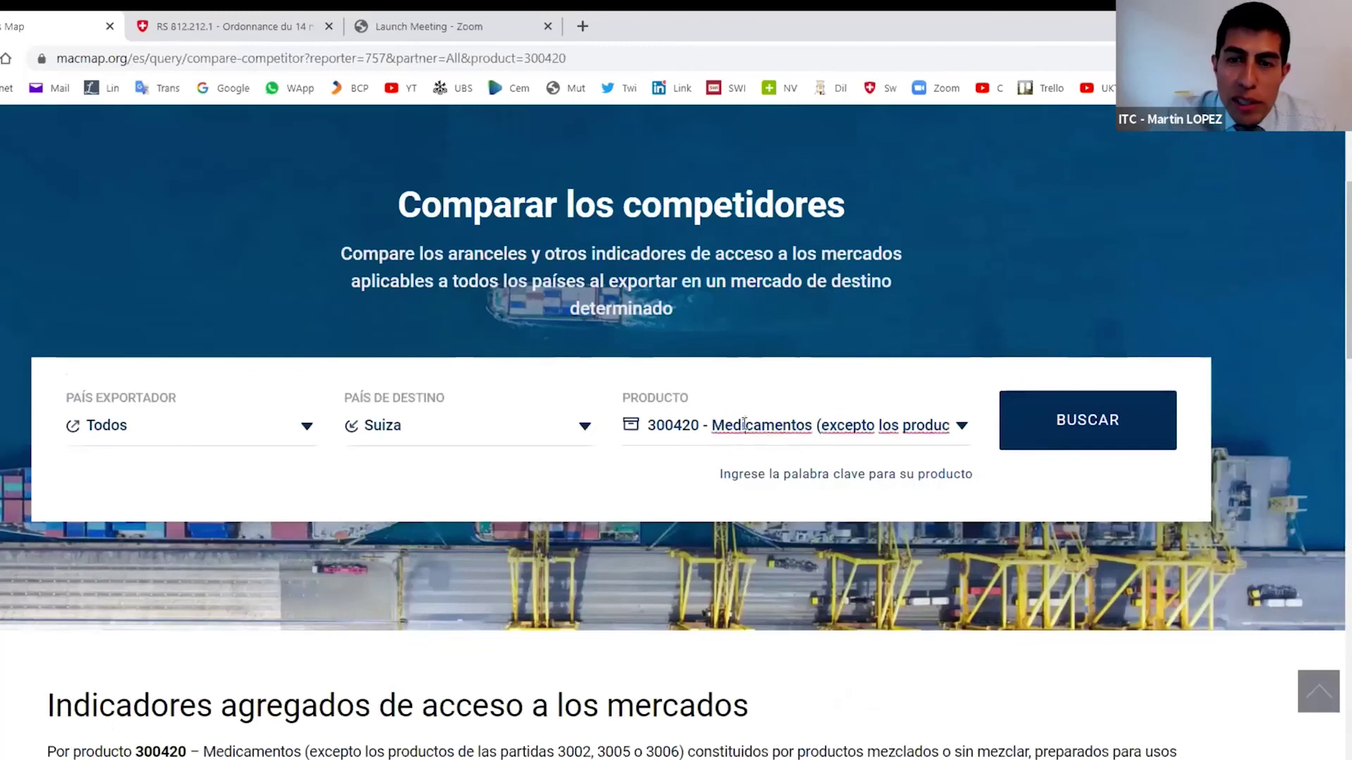
{"action": "left_click", "coordinate": [744, 424]}
{"action": "type", "text": "carn"}
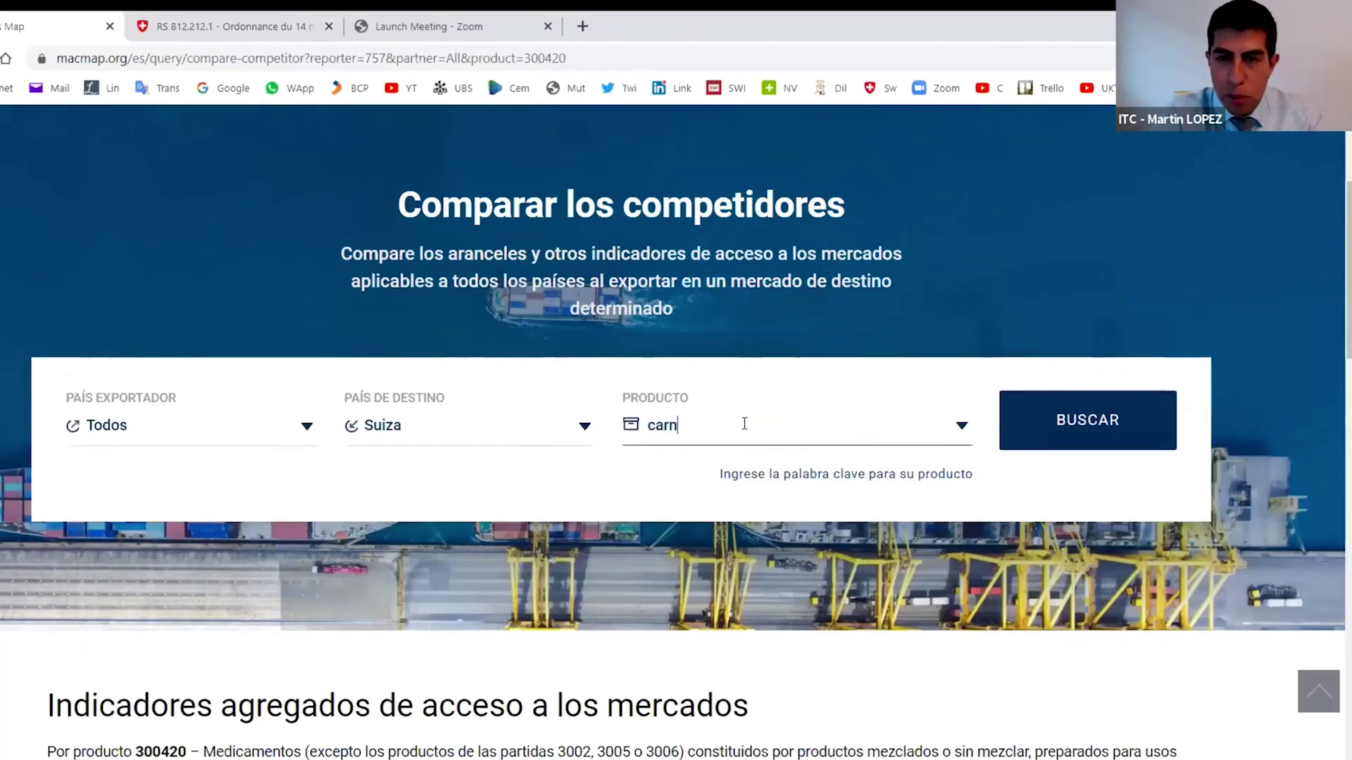
{"action": "type", "text": "e"}
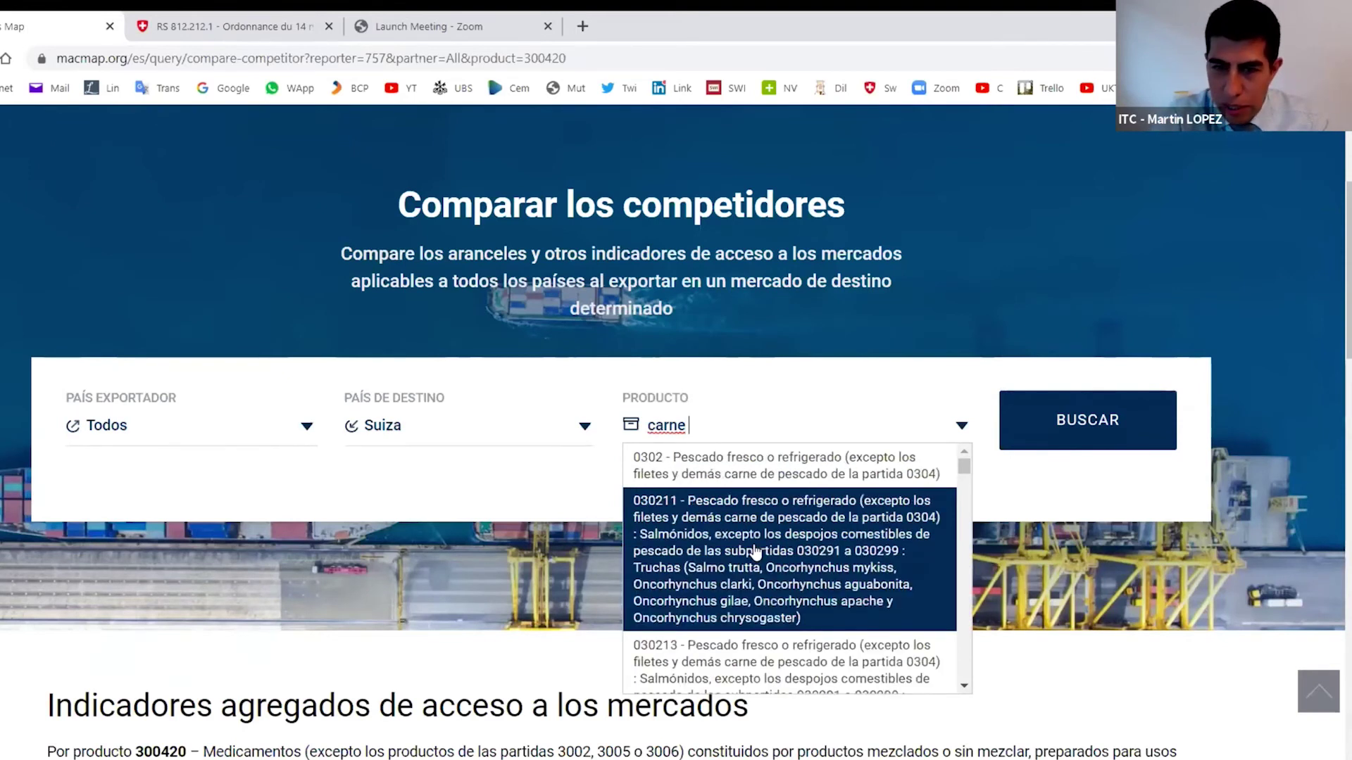
{"action": "type", "text": "fres"}
{"action": "key", "text": "BackSpace"}
{"action": "key", "text": "BackSpace"}
{"action": "key", "text": "BackSpace"}
{"action": "key", "text": "BackSpace"}
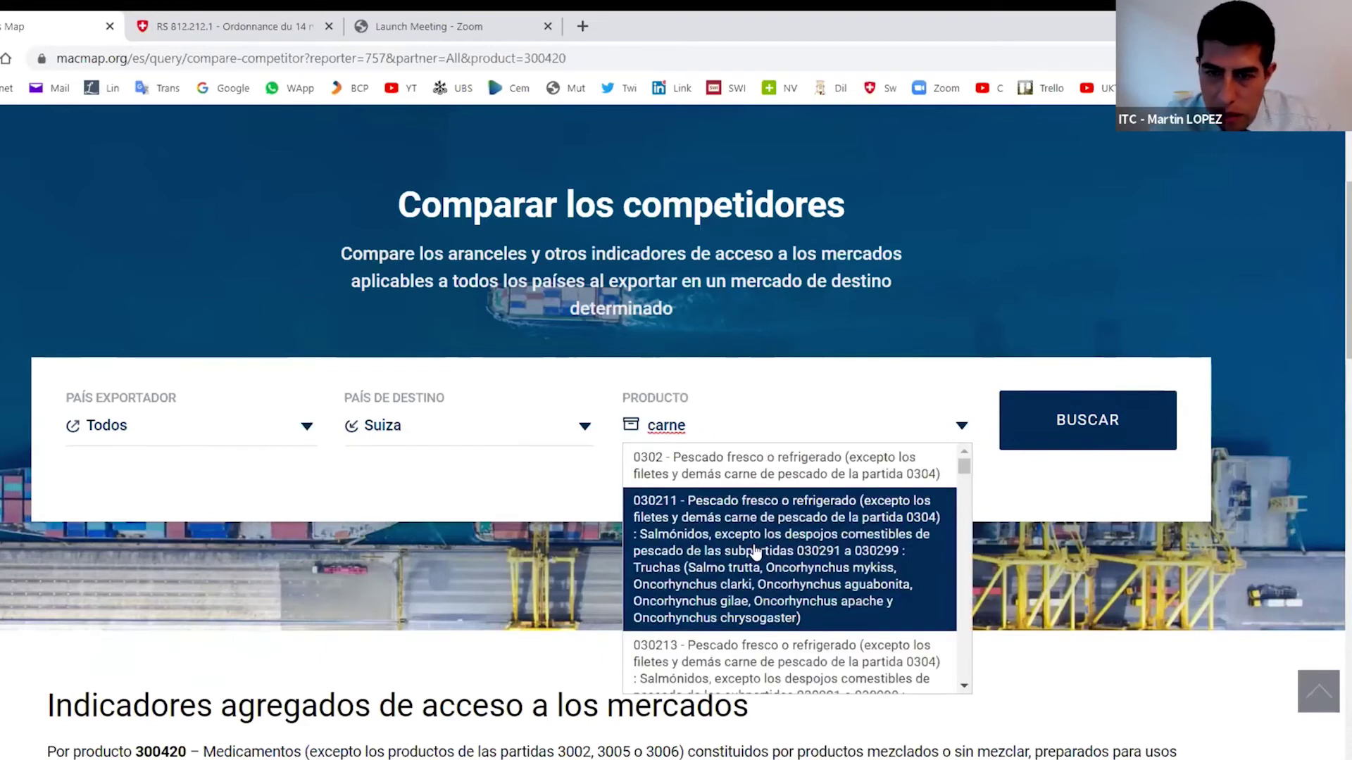
Step: Choose product 030219 (other fresh or chilled salmonids) from the suggestions and run the competitor comparison for Suiza
{"action": "scroll", "coordinate": [754, 551], "scroll_direction": "down", "scroll_amount": 5}
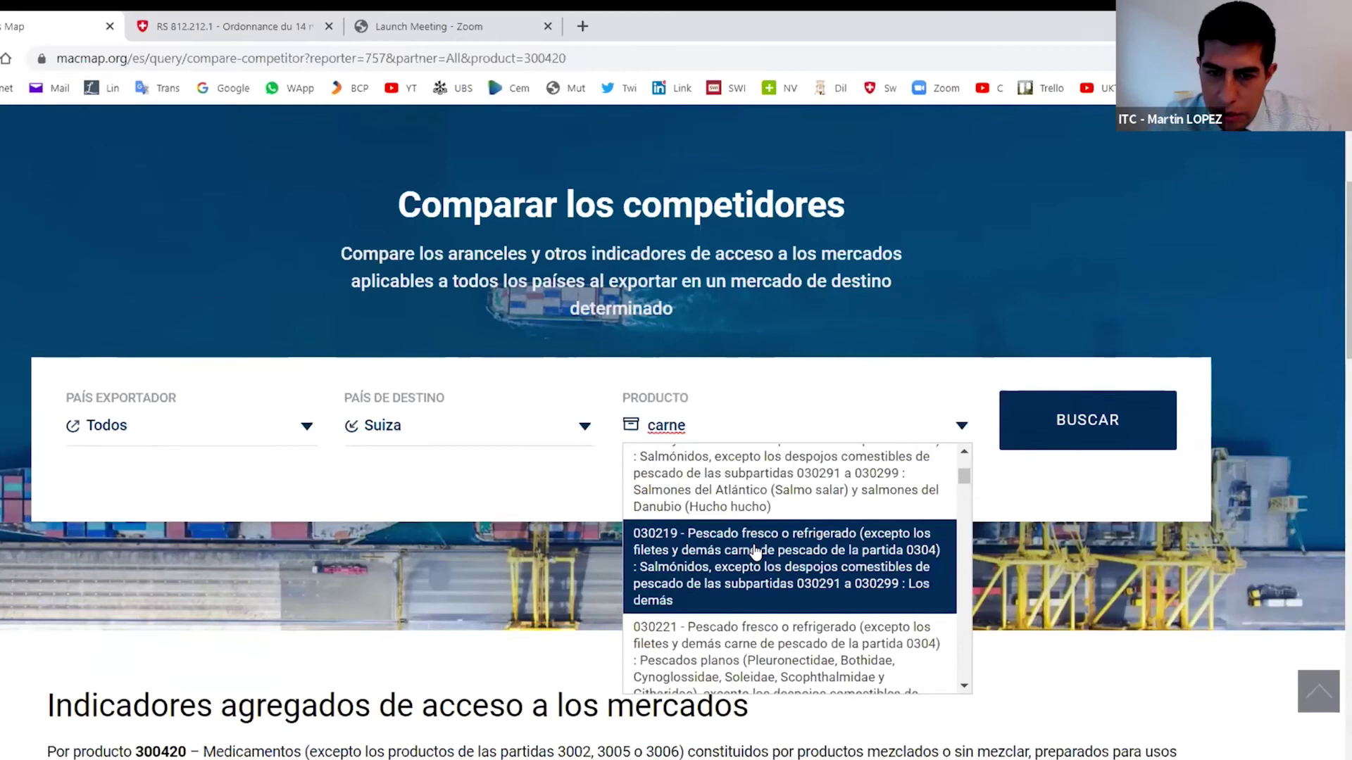
{"action": "left_click", "coordinate": [755, 551]}
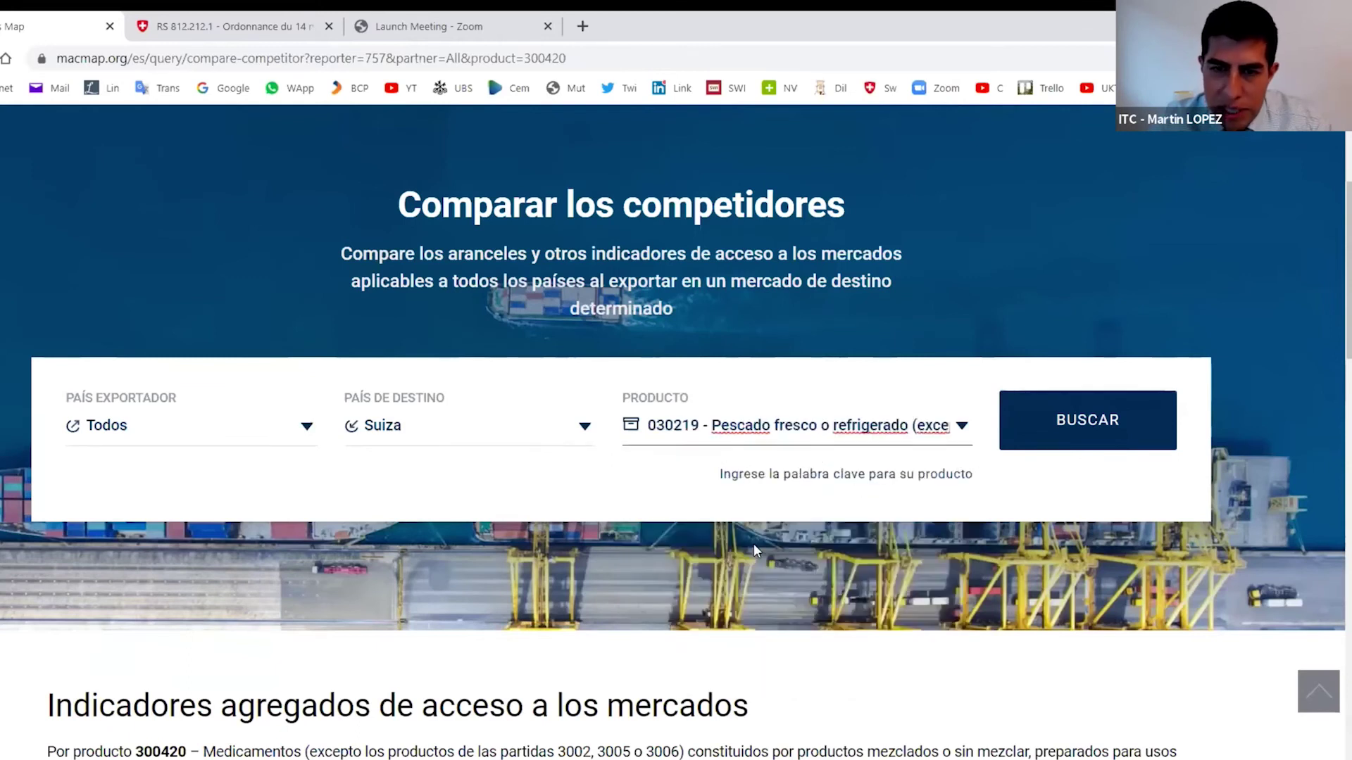
{"action": "left_click", "coordinate": [1086, 426]}
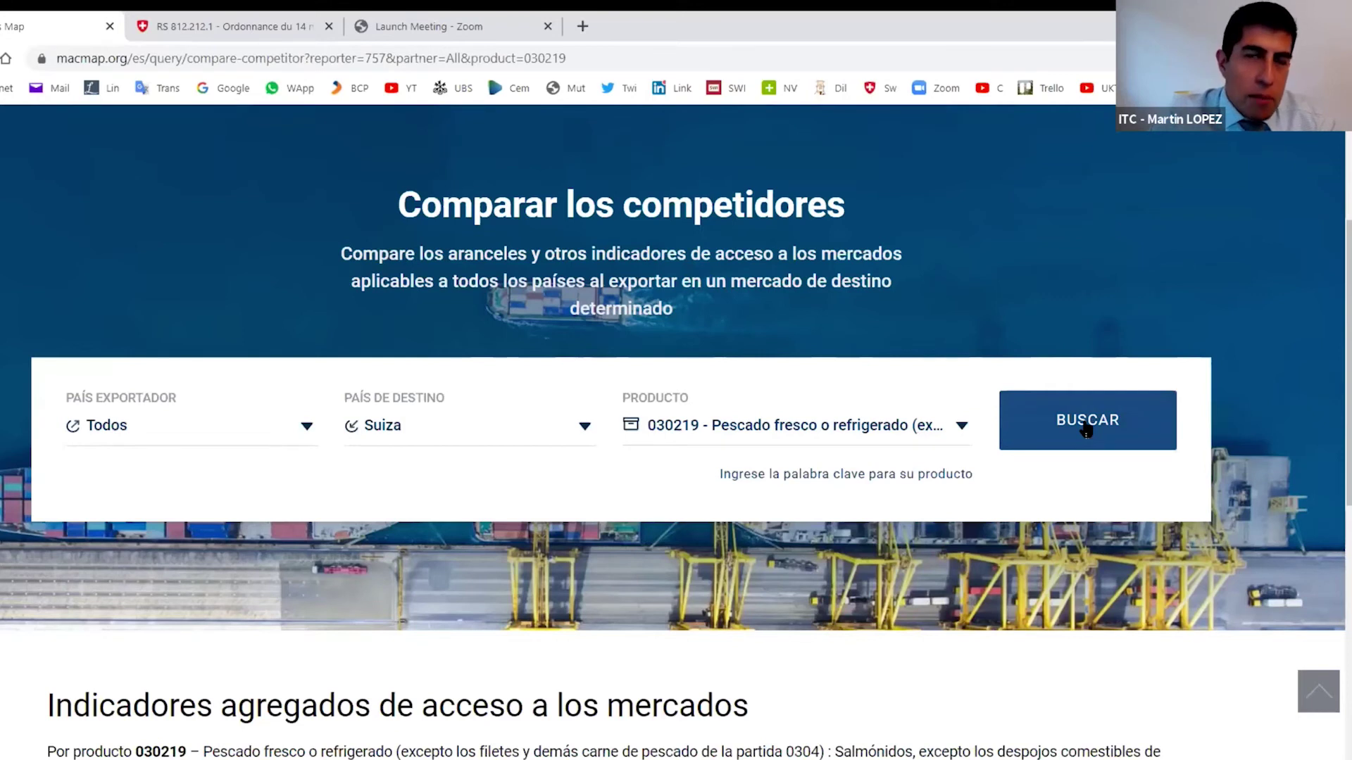
{"action": "left_click", "coordinate": [1086, 426]}
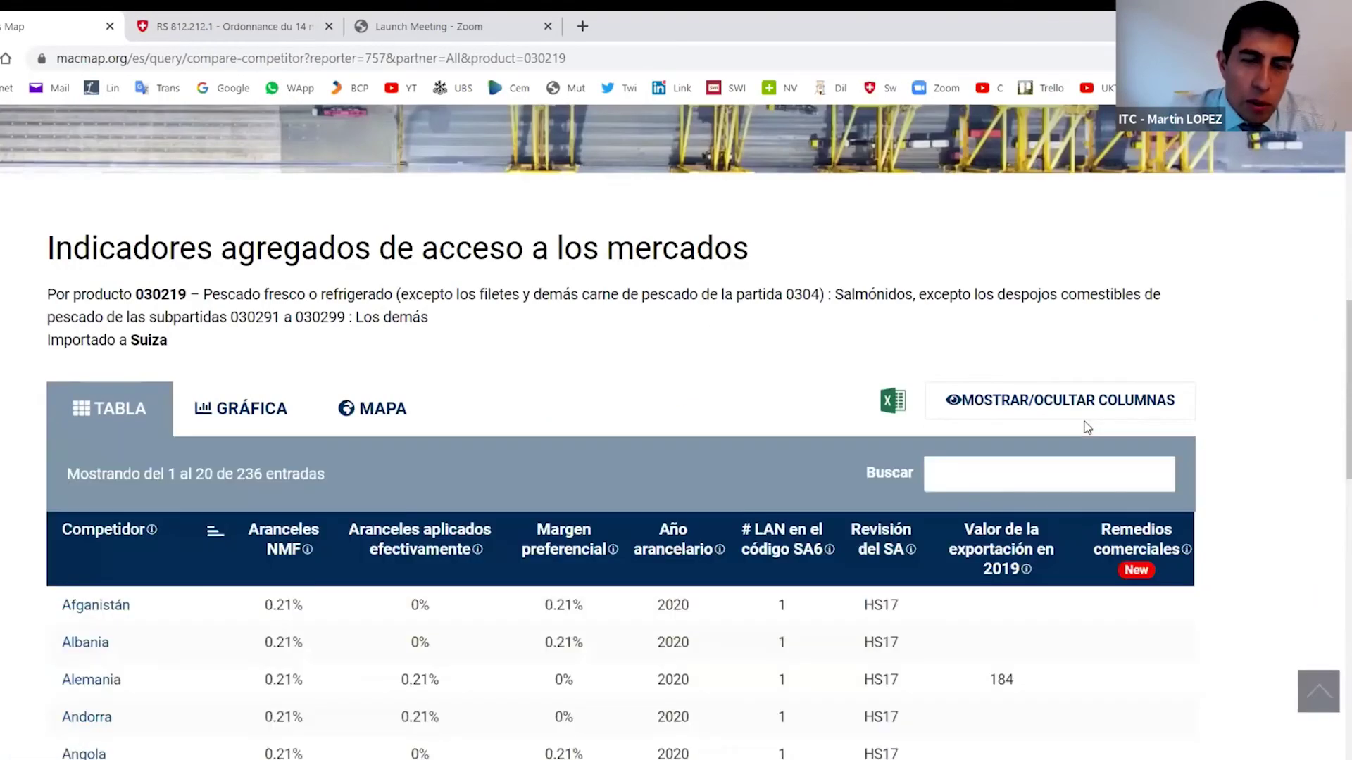
Step: Compare the MFN tariffs, effectively applied tariffs and preferential margins of the competitors for product 030219
{"action": "scroll", "coordinate": [1086, 428], "scroll_direction": "down", "scroll_amount": 4}
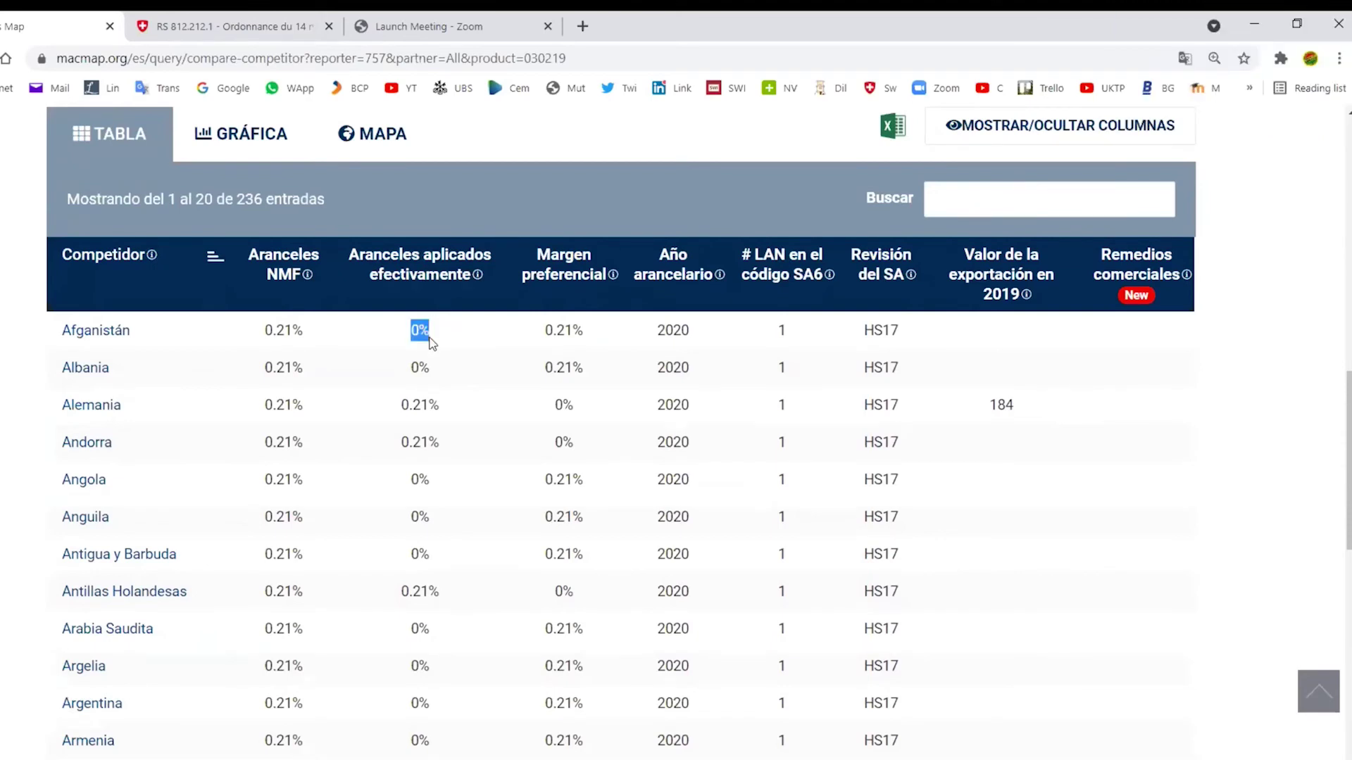
{"action": "double_click", "coordinate": [418, 366]}
{"action": "scroll", "coordinate": [549, 524], "scroll_direction": "down", "scroll_amount": 8}
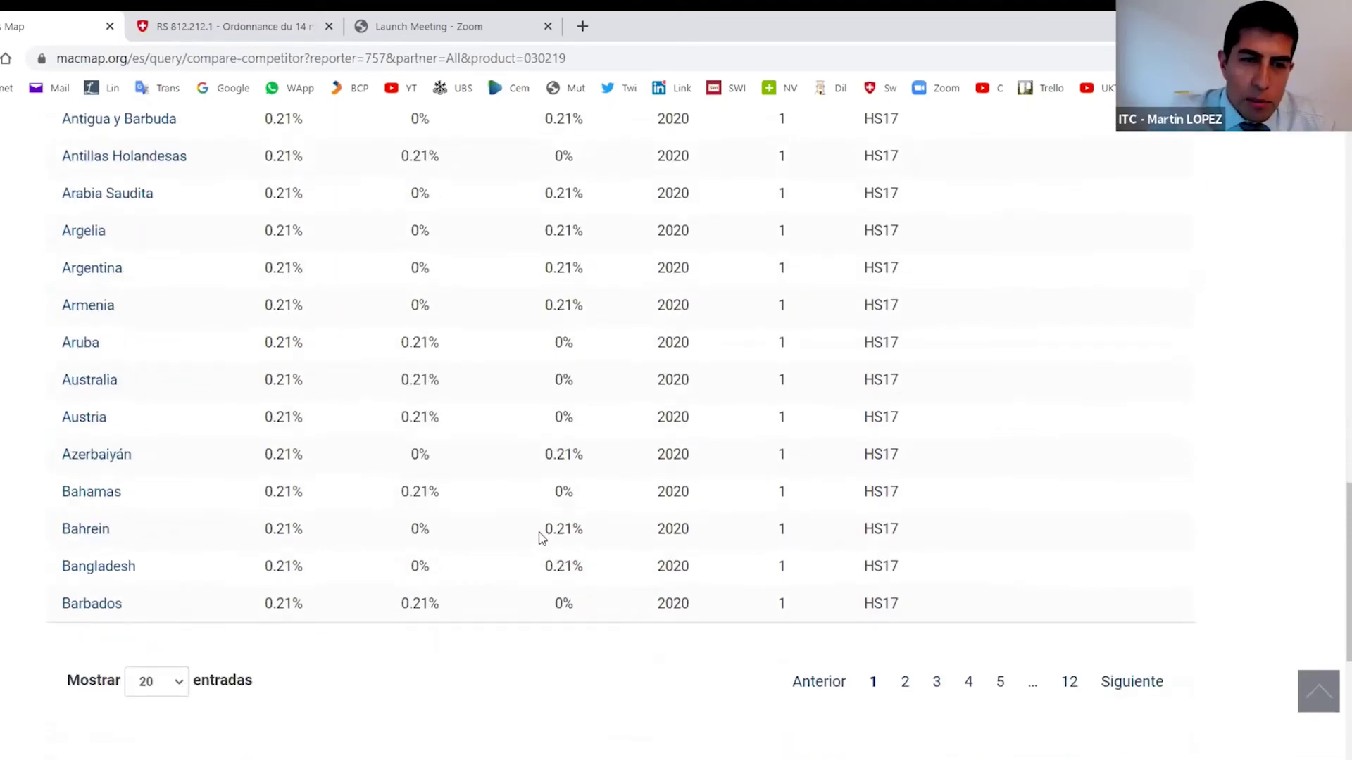